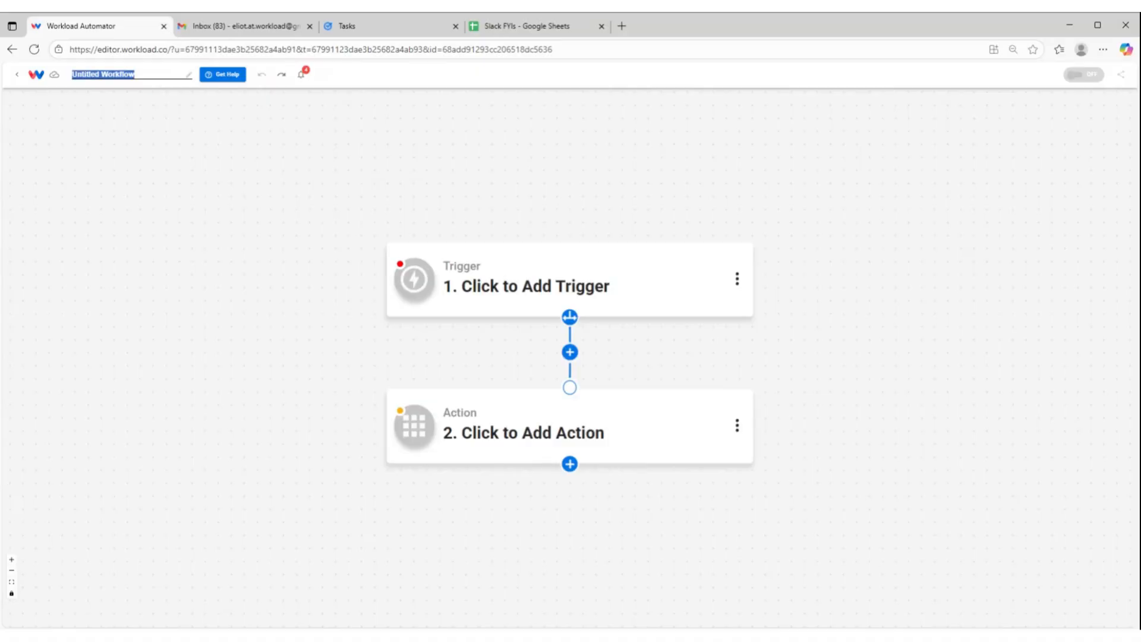
Rename the untitled workflow as "slack mention tree"
type("mention tree\\")
key("Return")
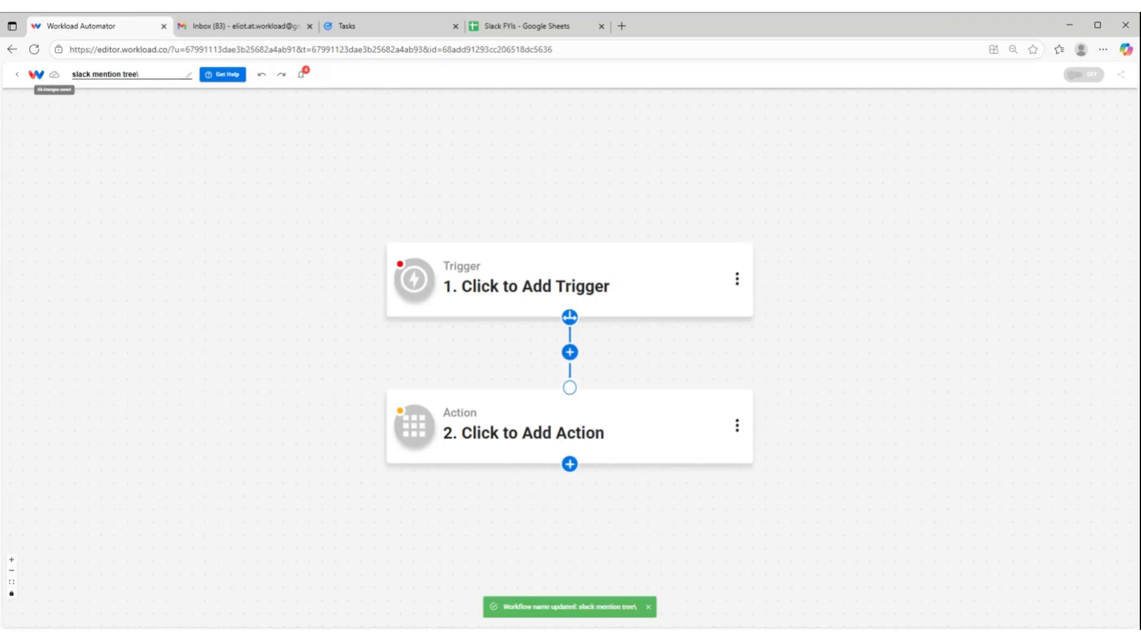
key("BackSpace")
key("Return")
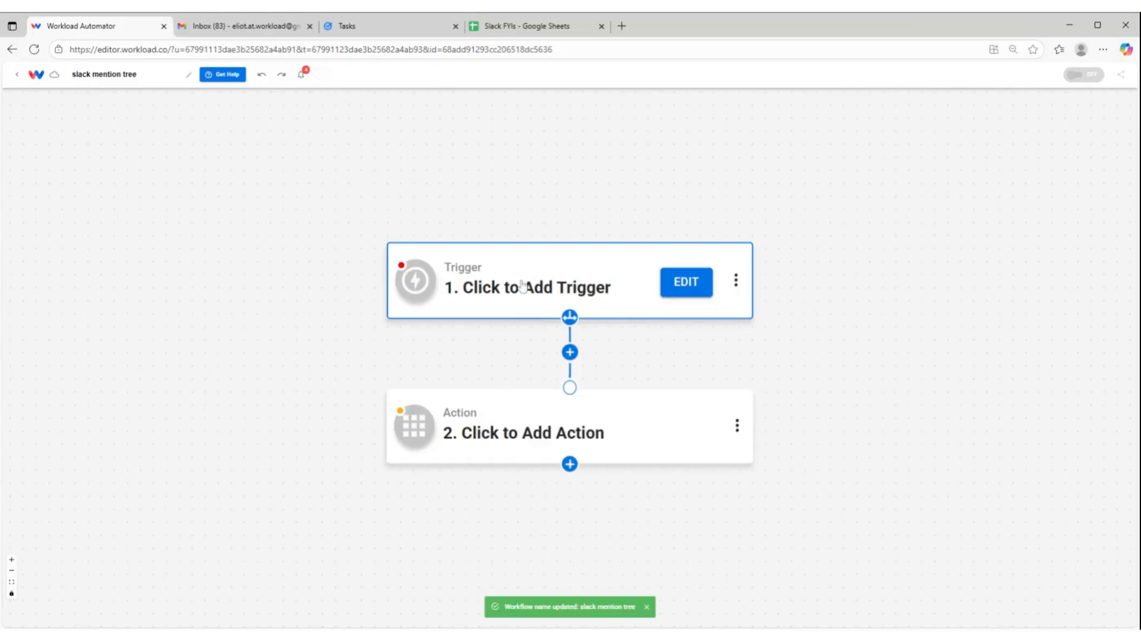
Set the trigger to Slack's New Mention event using the Slack - Workload account
left_click(522, 286)
type("slack")
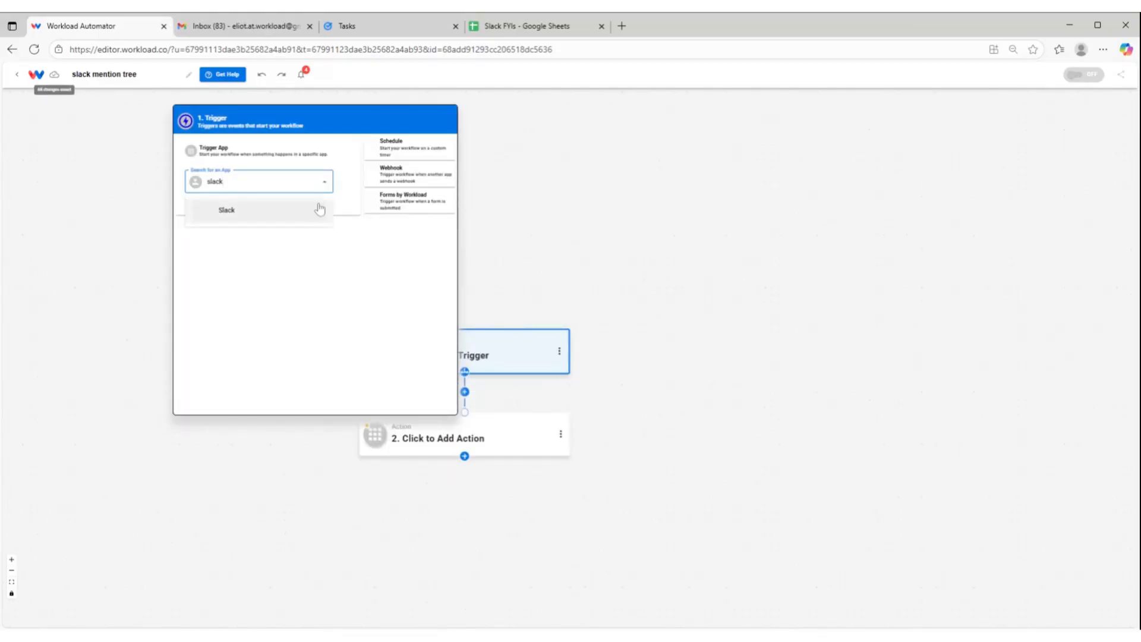
left_click(320, 209)
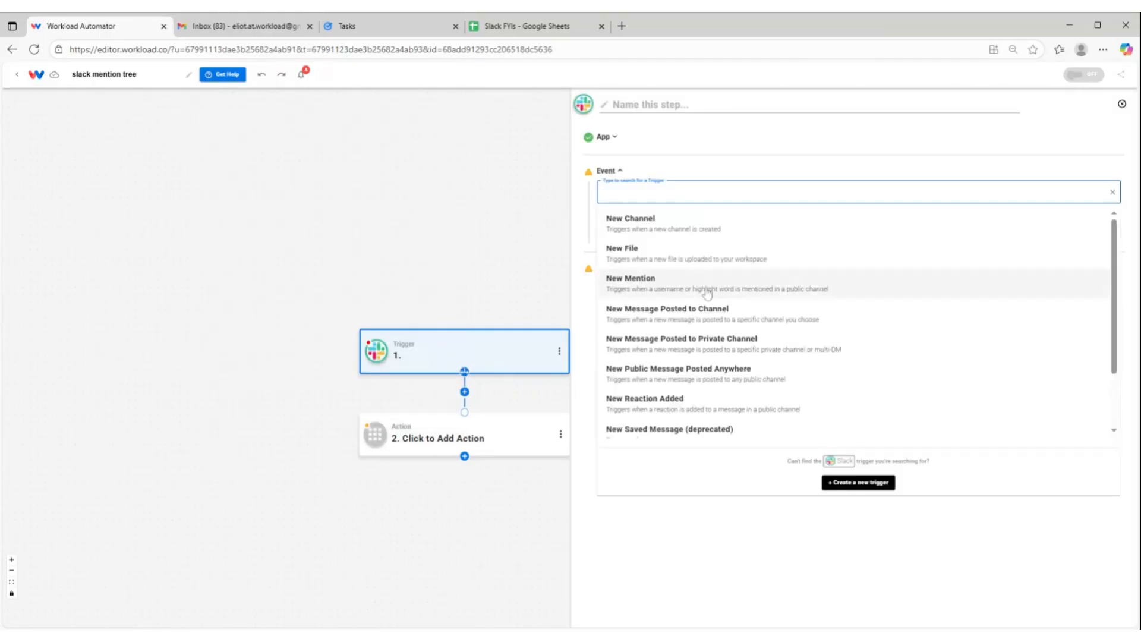
left_click(707, 291)
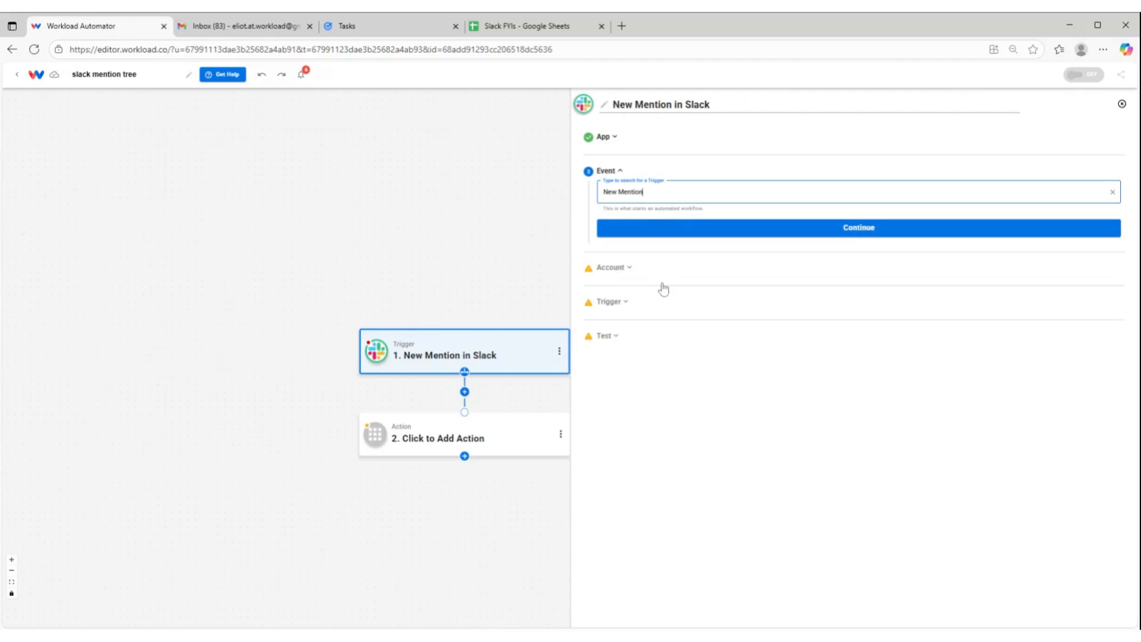
left_click(743, 230)
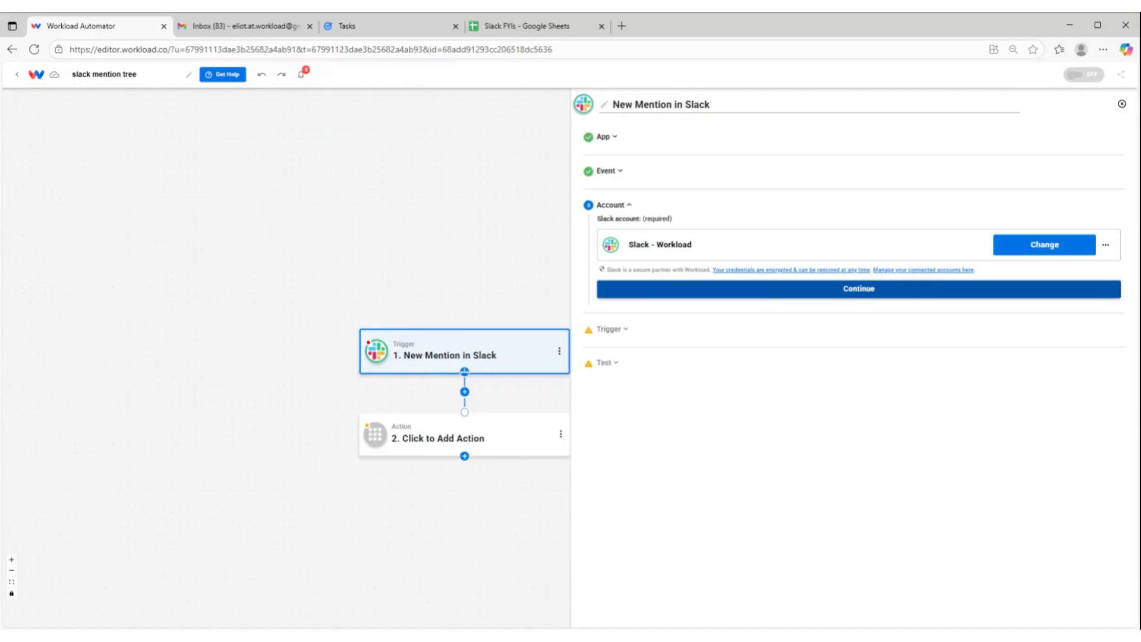
left_click(766, 292)
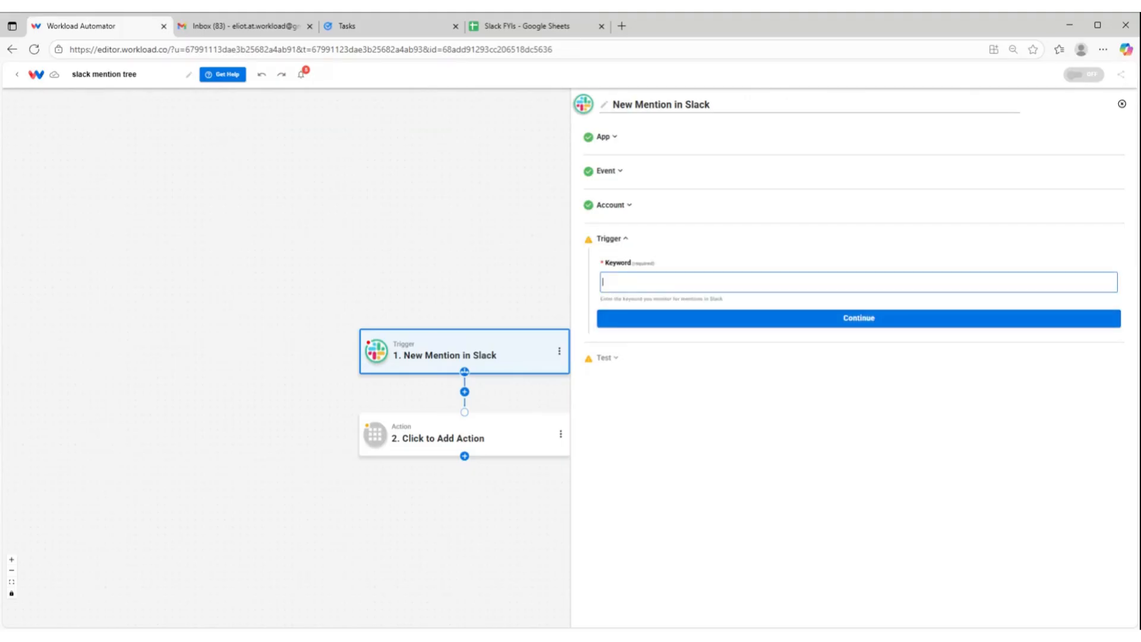
type("@Eliot")
left_click(774, 323)
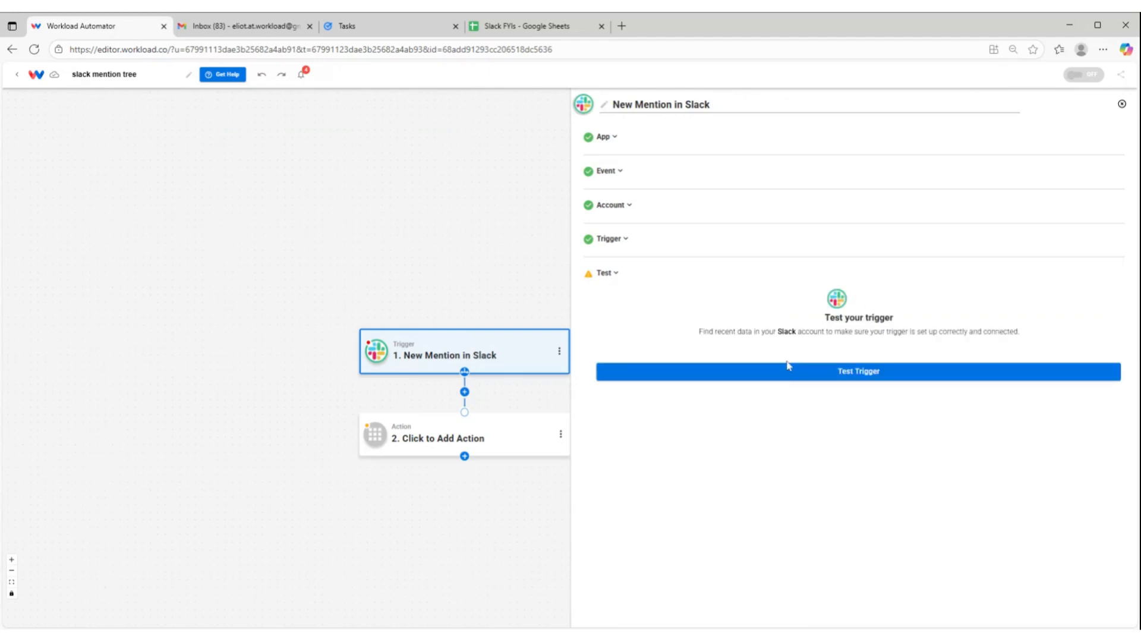
left_click(793, 374)
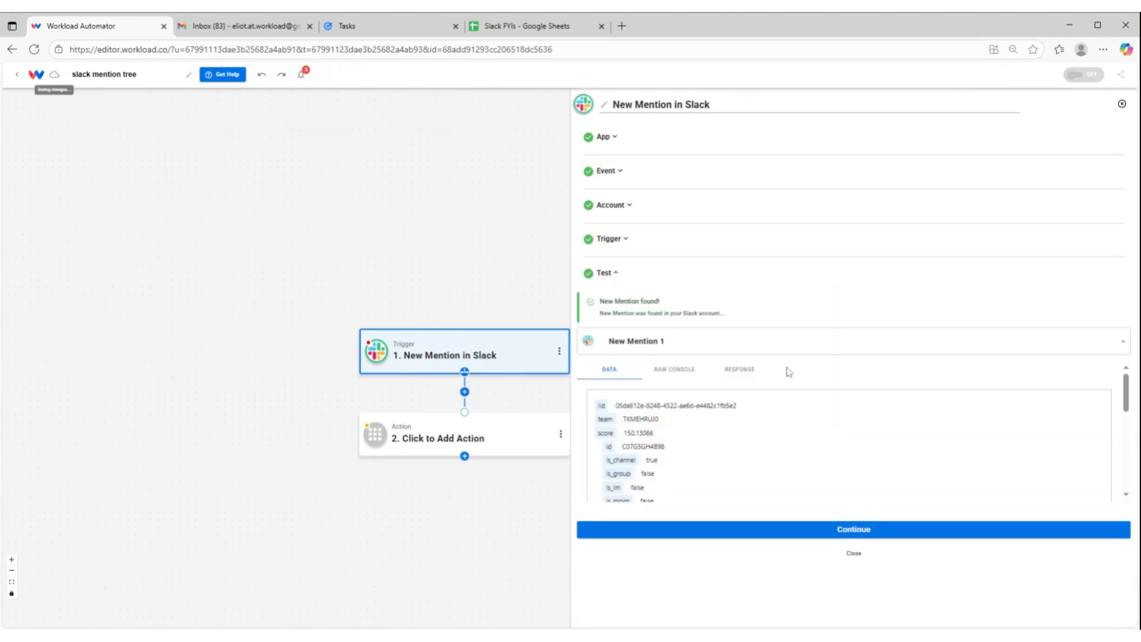
scroll(741, 423, "down", 2)
scroll(741, 423, "down", 6)
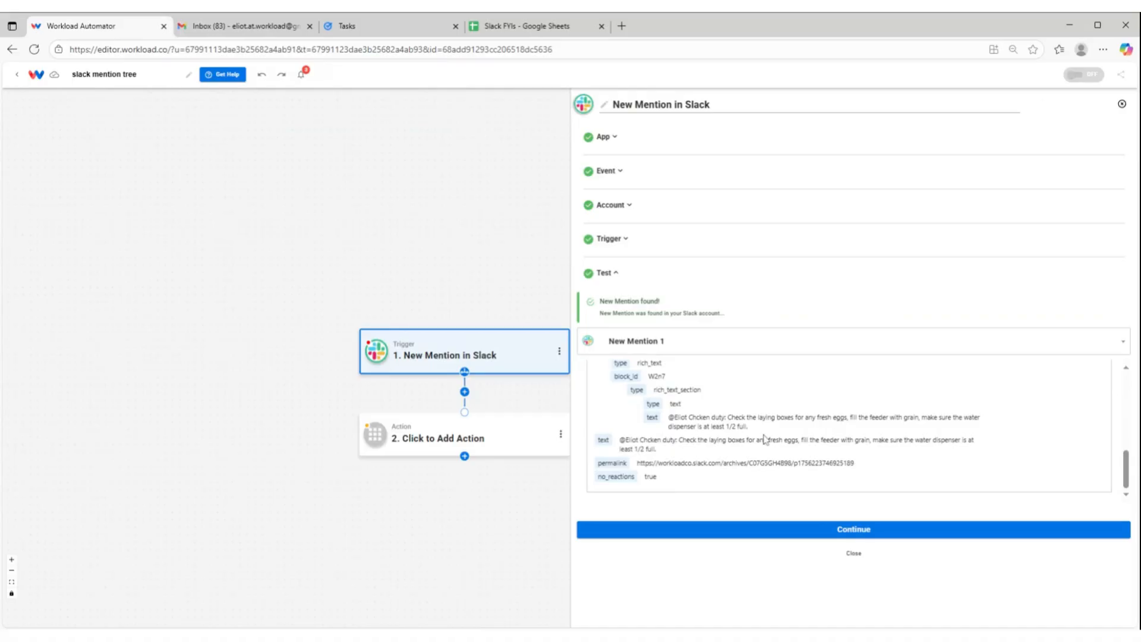
left_click(779, 528)
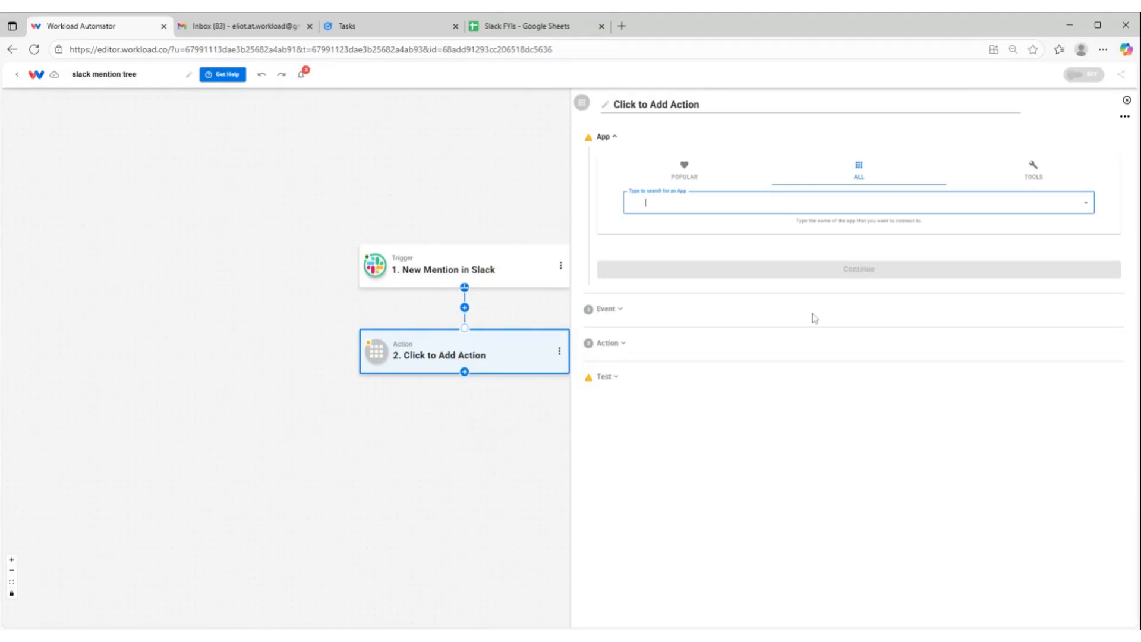
Set the second step's action to the AI Wizard by Workload tool with the Prompt Your Data event
left_click(1035, 171)
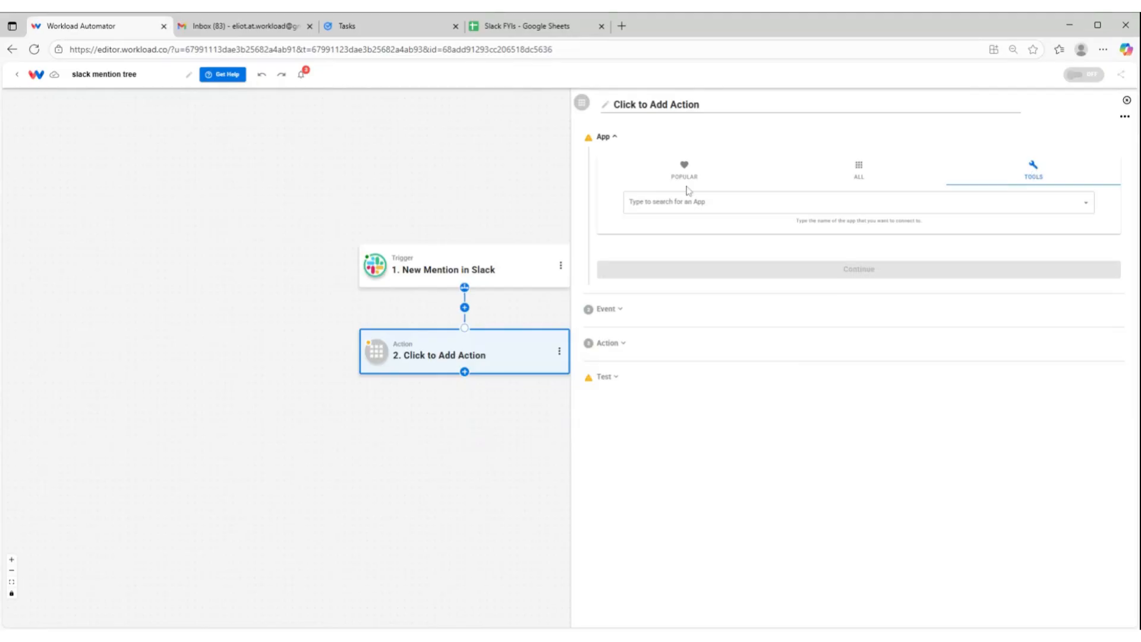
left_click(654, 202)
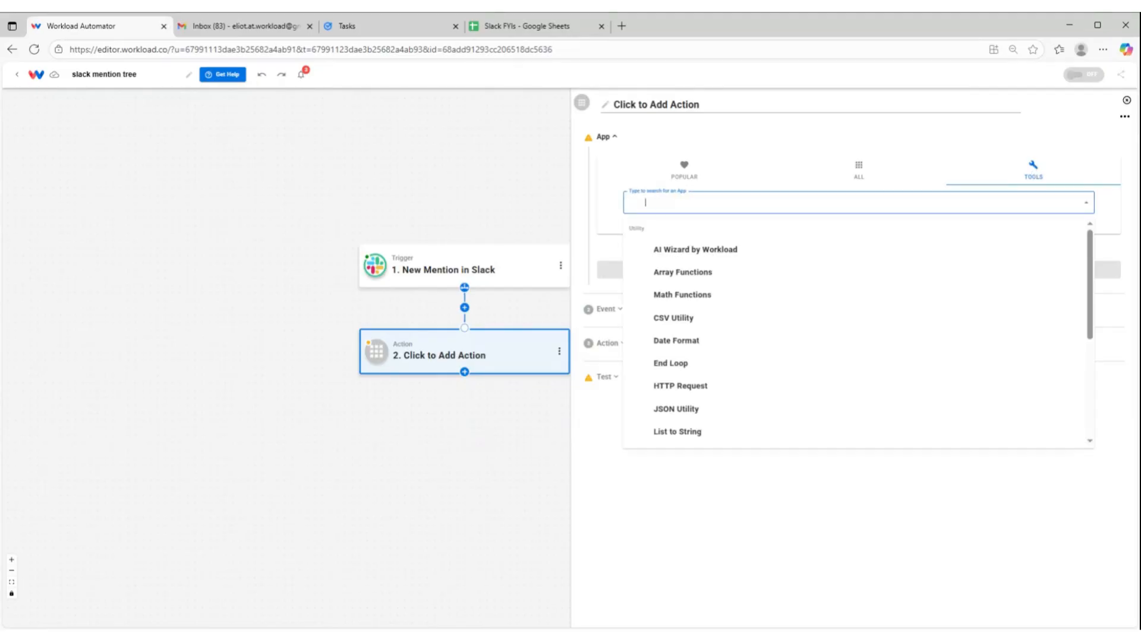
left_click(697, 249)
left_click(698, 269)
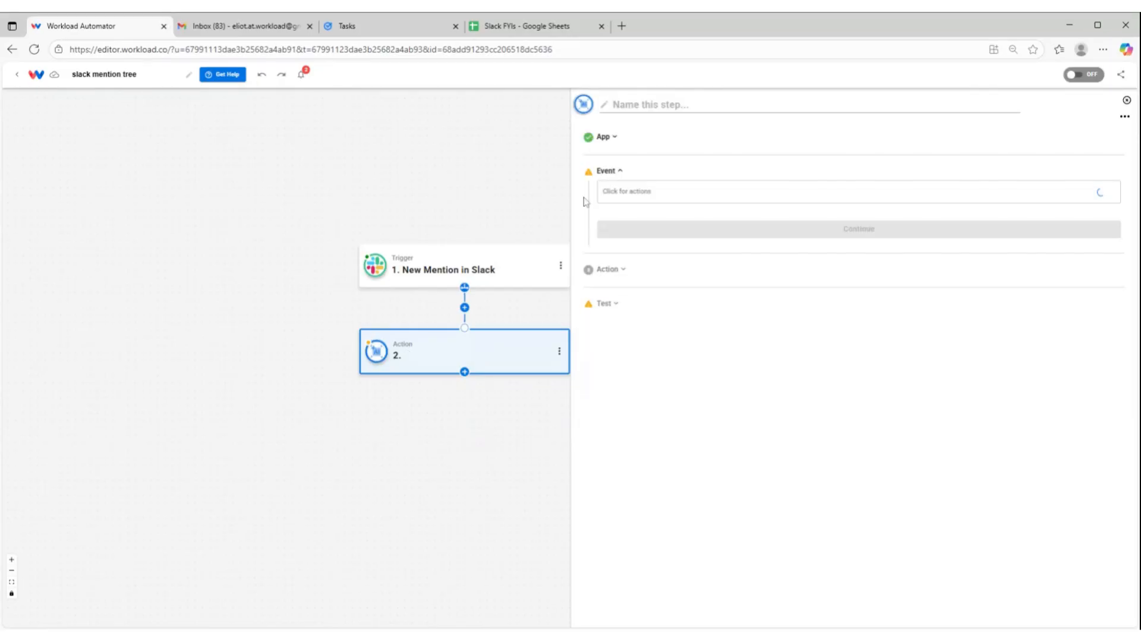
left_click(623, 249)
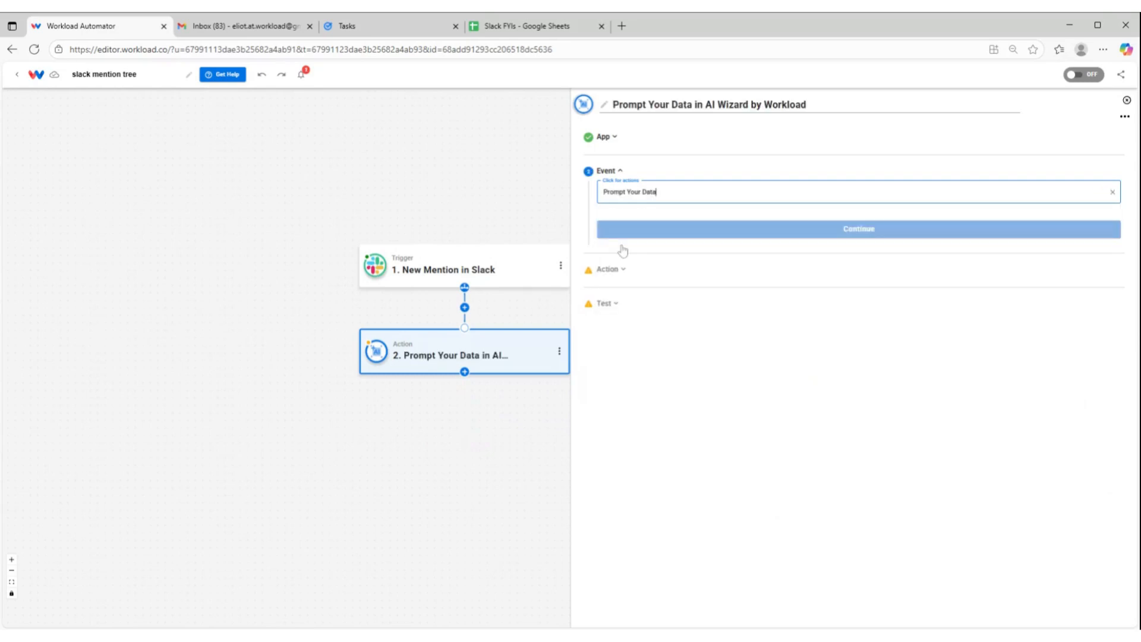
left_click(745, 232)
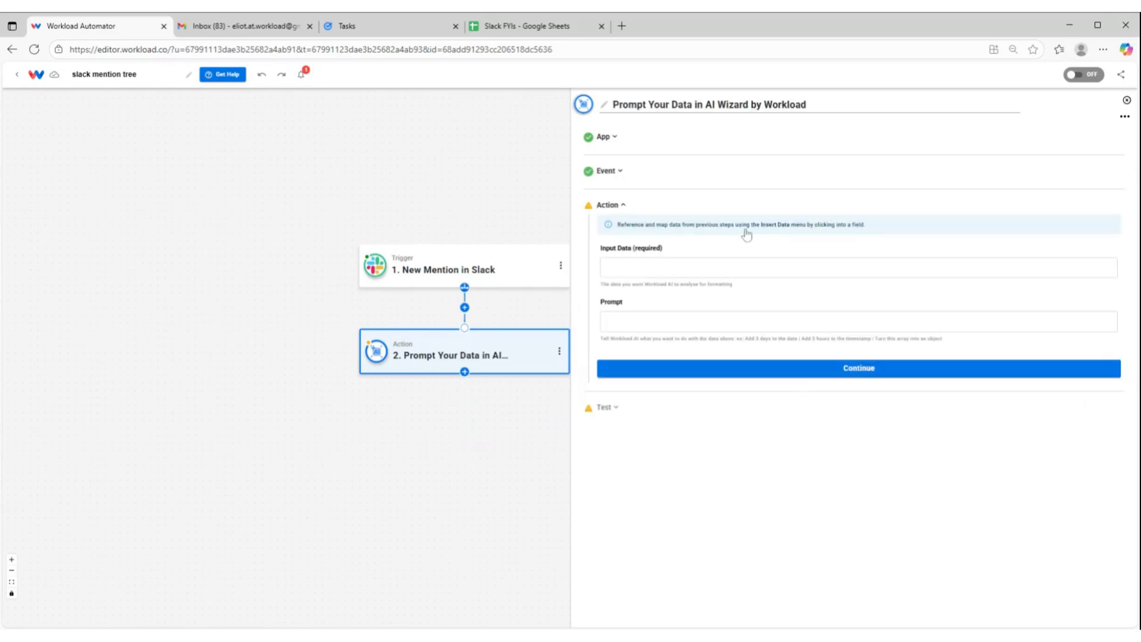
Insert the Slack mention's top-level message text into the AI action's Input Data
left_click(654, 268)
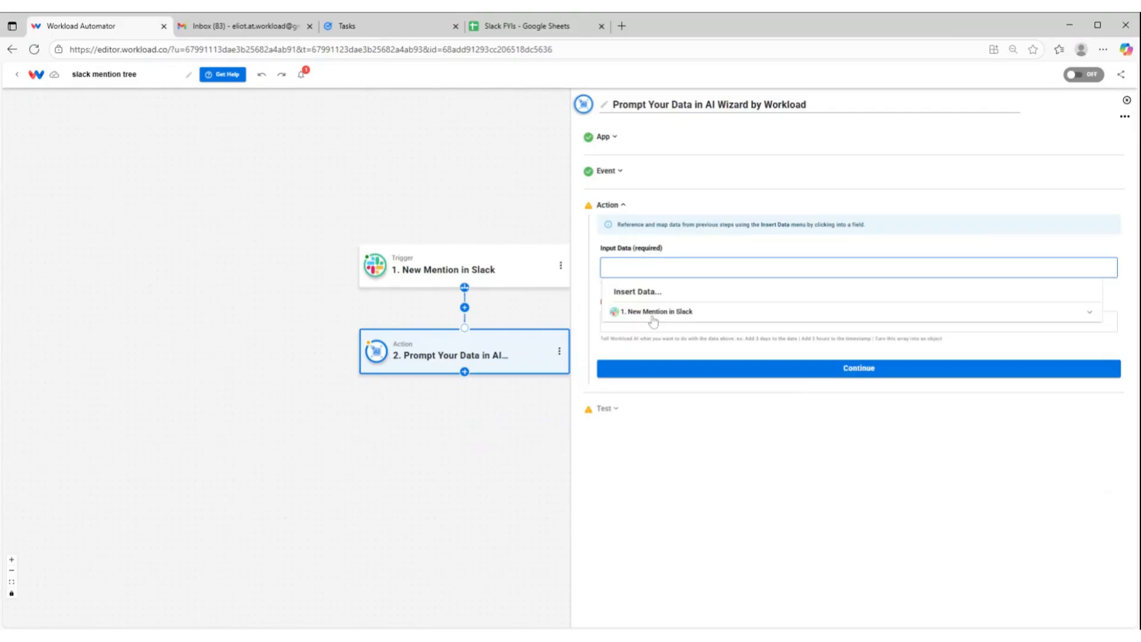
left_click(654, 313)
scroll(670, 347, "down", 3)
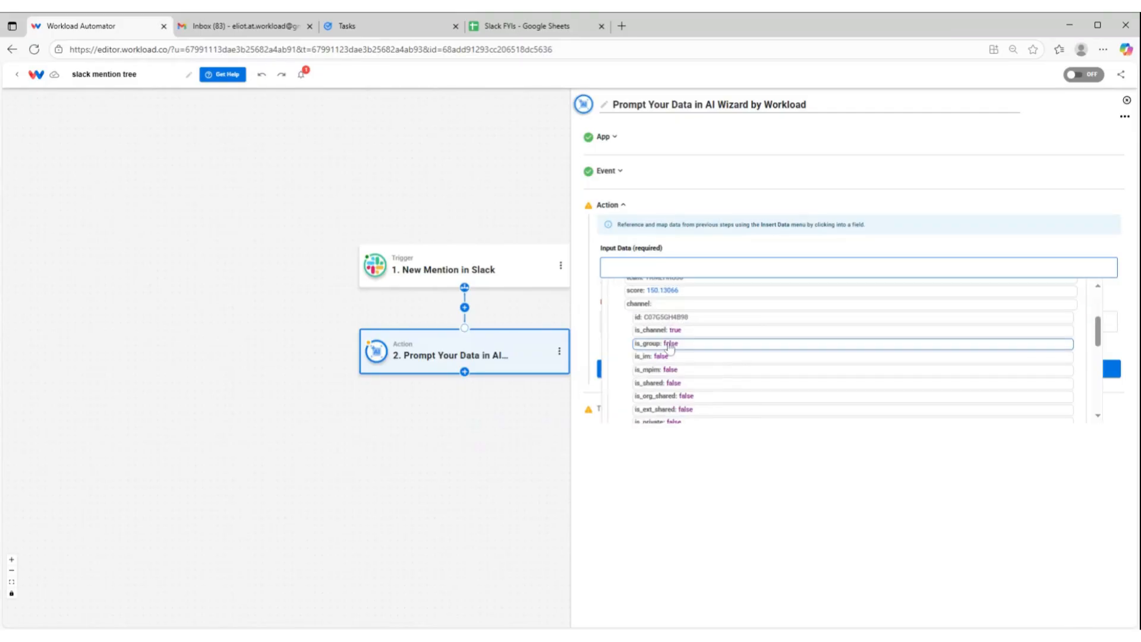
scroll(670, 346, "up", 2)
scroll(670, 346, "down", 5)
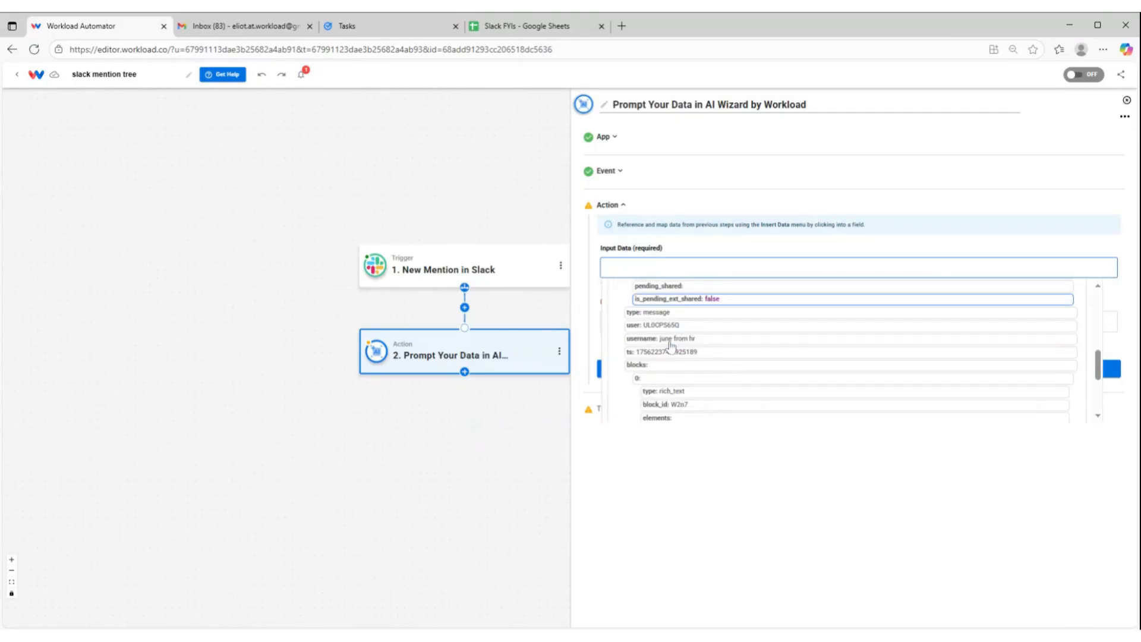
scroll(670, 345, "down", 3)
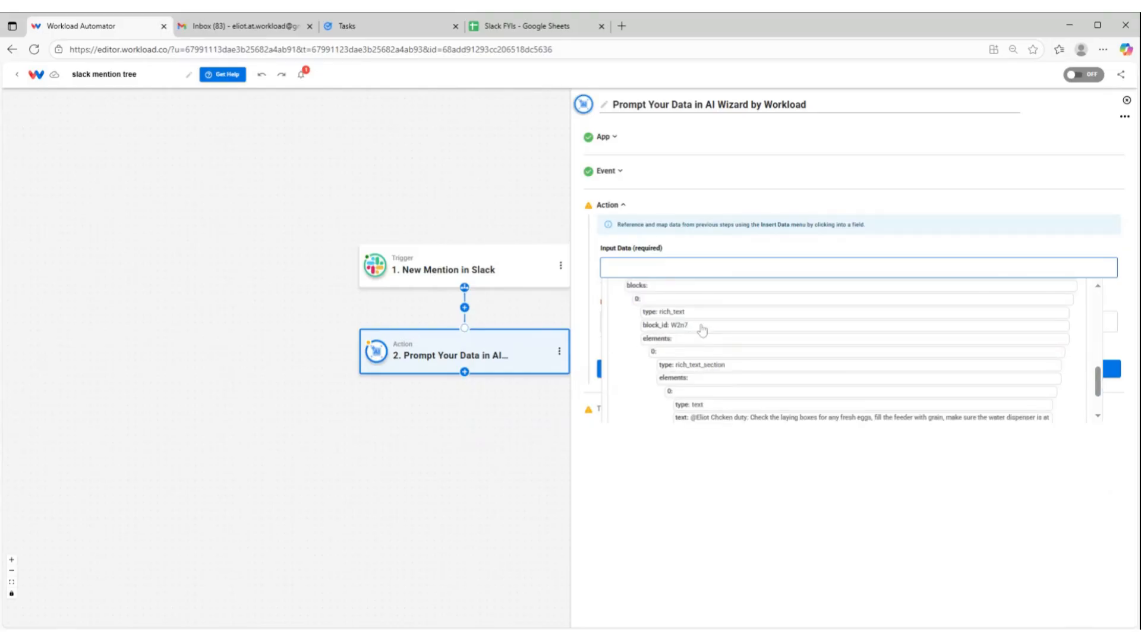
scroll(702, 330, "down", 3)
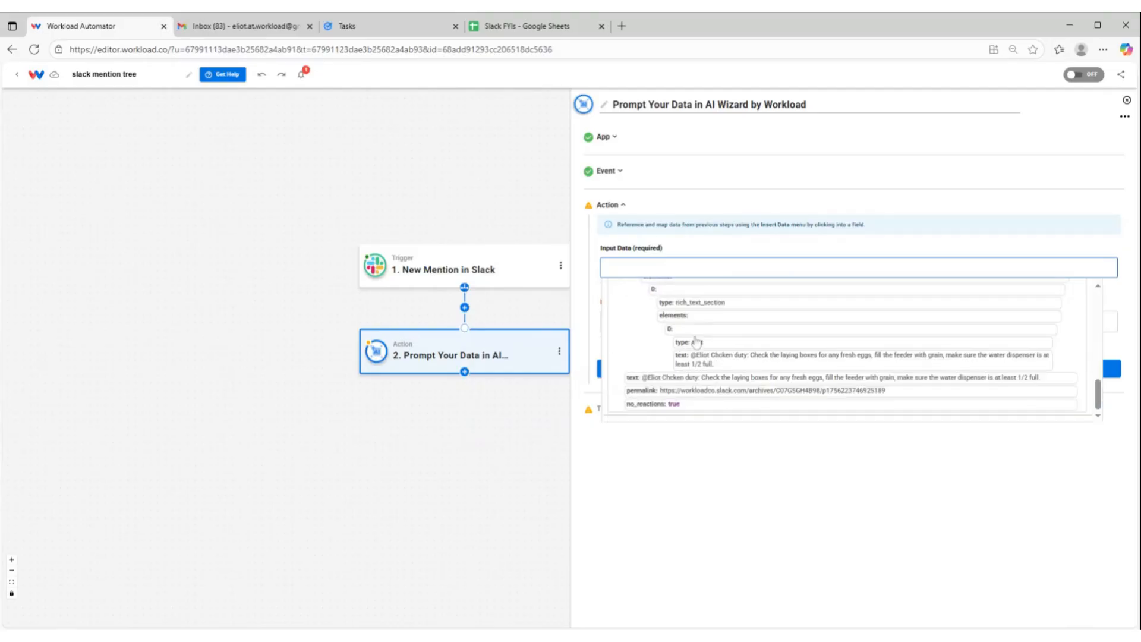
left_click(651, 380)
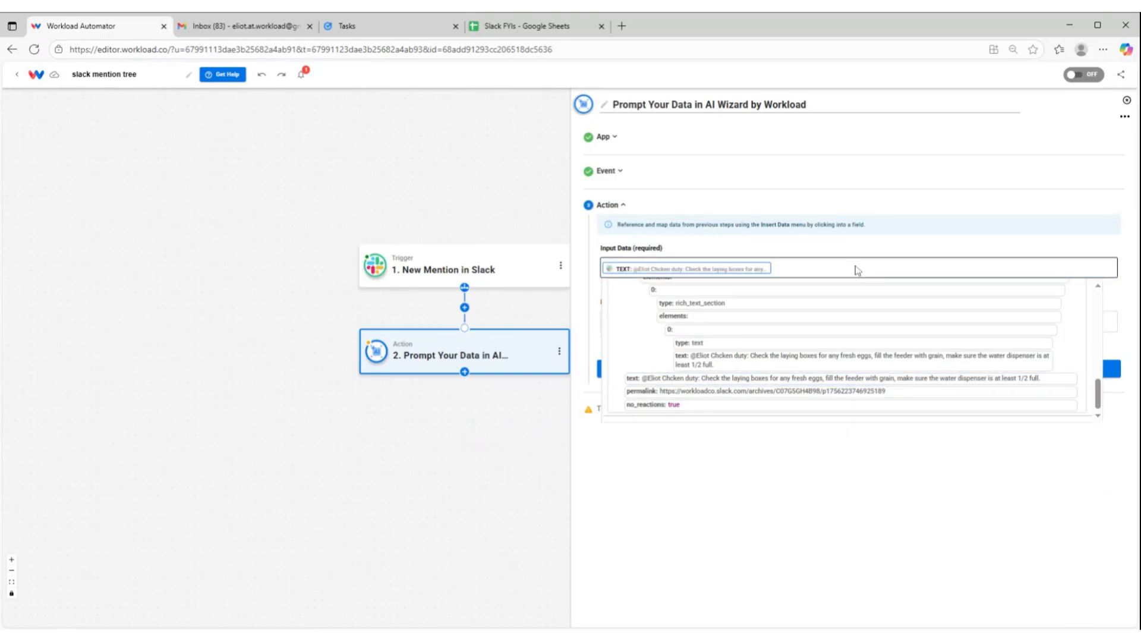
Add the Slack mention's username after the message text in the Input Data
scroll(776, 320, "up", 2)
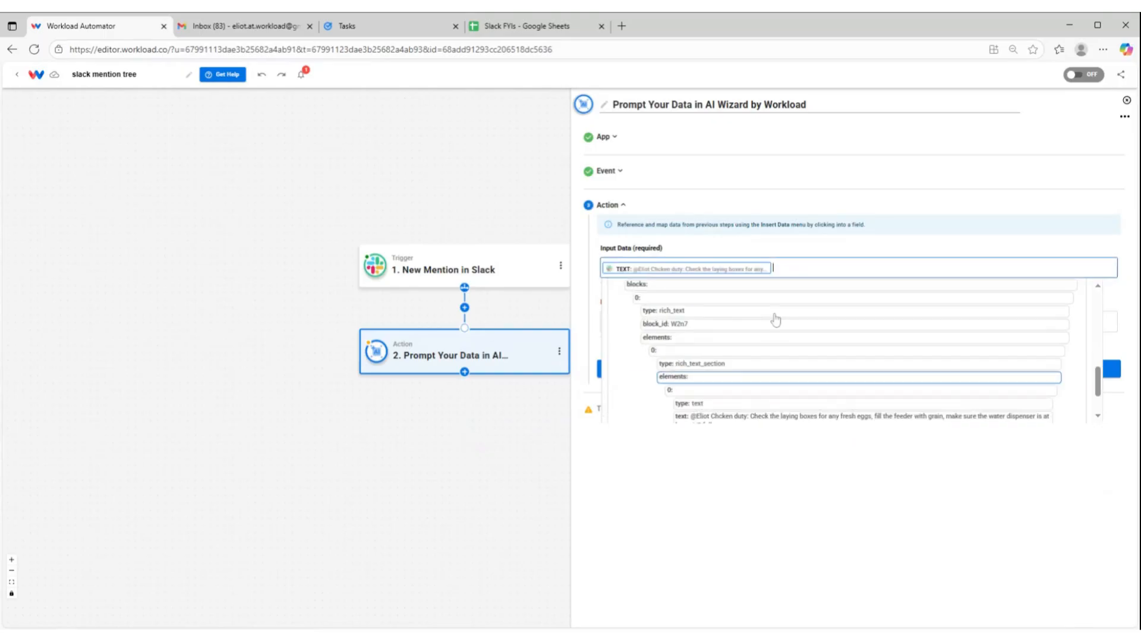
scroll(767, 324, "up", 2)
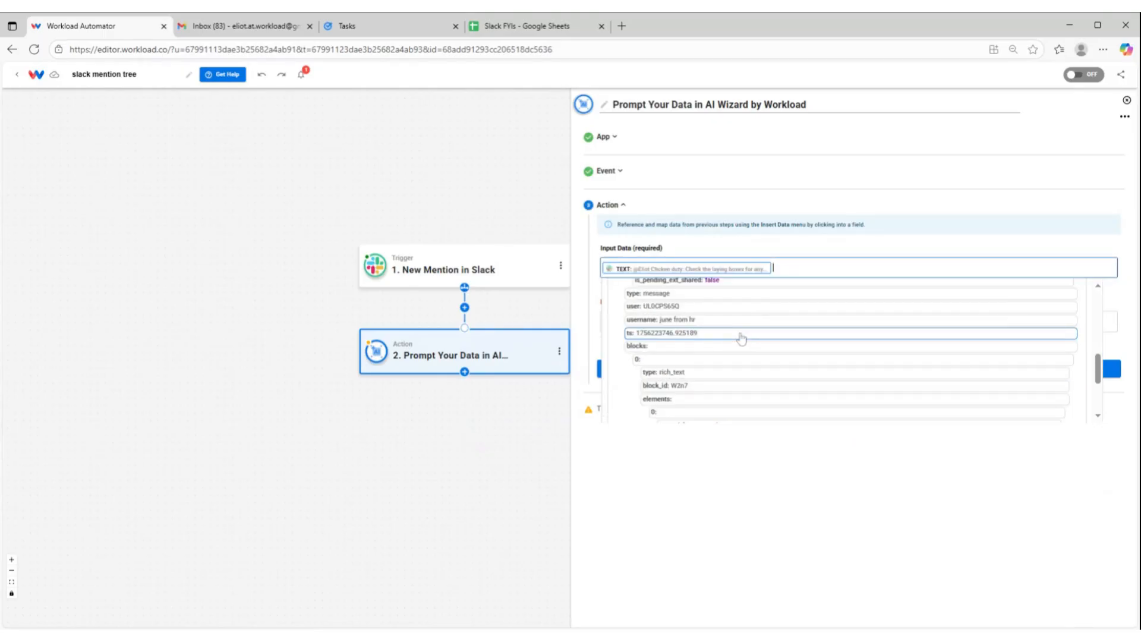
left_click(669, 324)
scroll(684, 326, "up", 4)
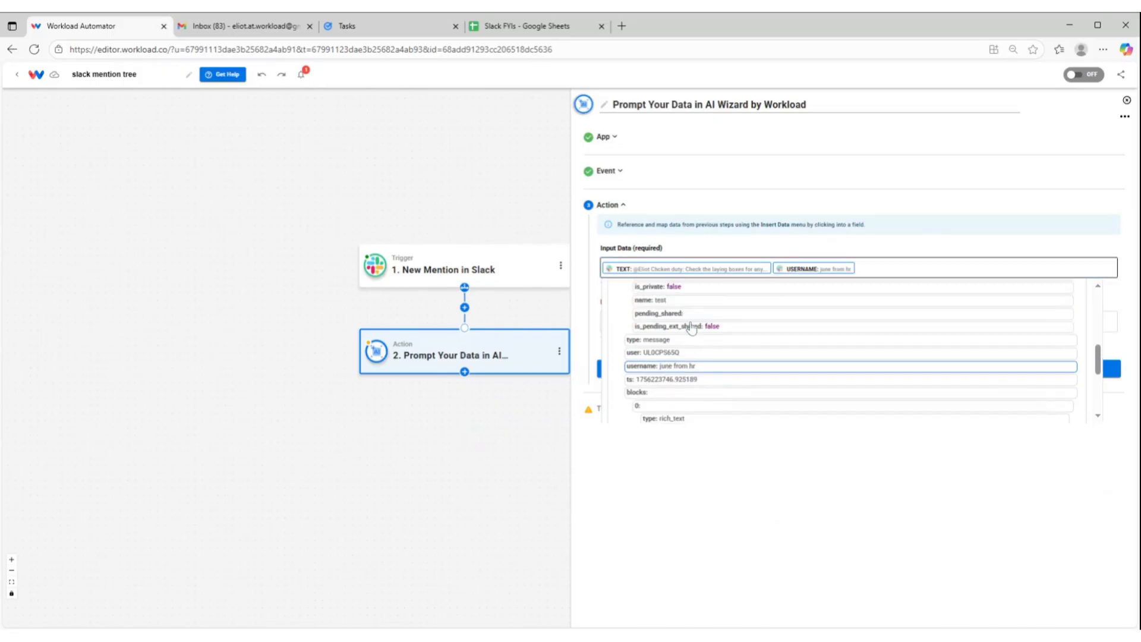
scroll(734, 318, "up", 5)
scroll(734, 318, "down", 5)
scroll(735, 317, "up", 3)
left_click(745, 240)
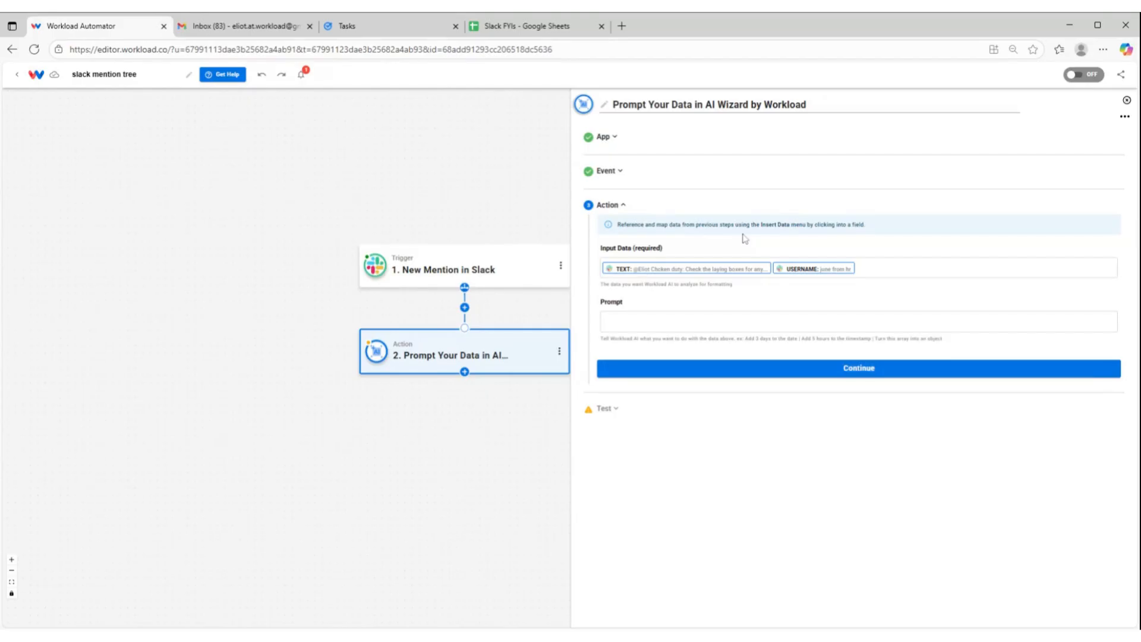
Paste the copied operations assistant instructions, with classification rules, few-shot examples and JSON schema, as the AI action's prompt
left_click(654, 321)
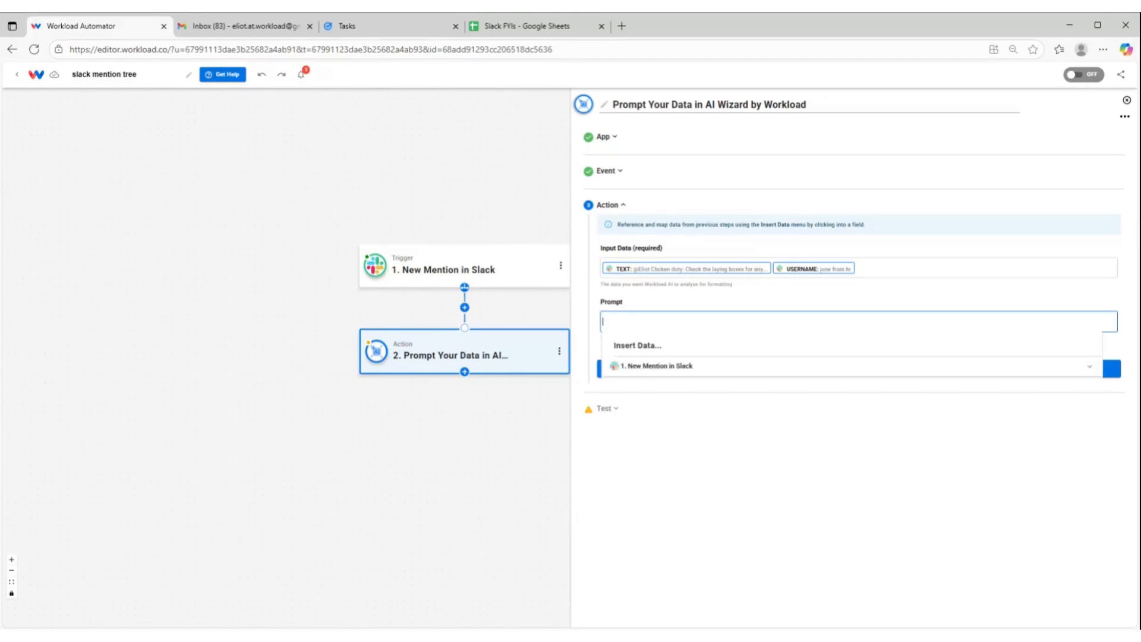
key("ctrl+v")
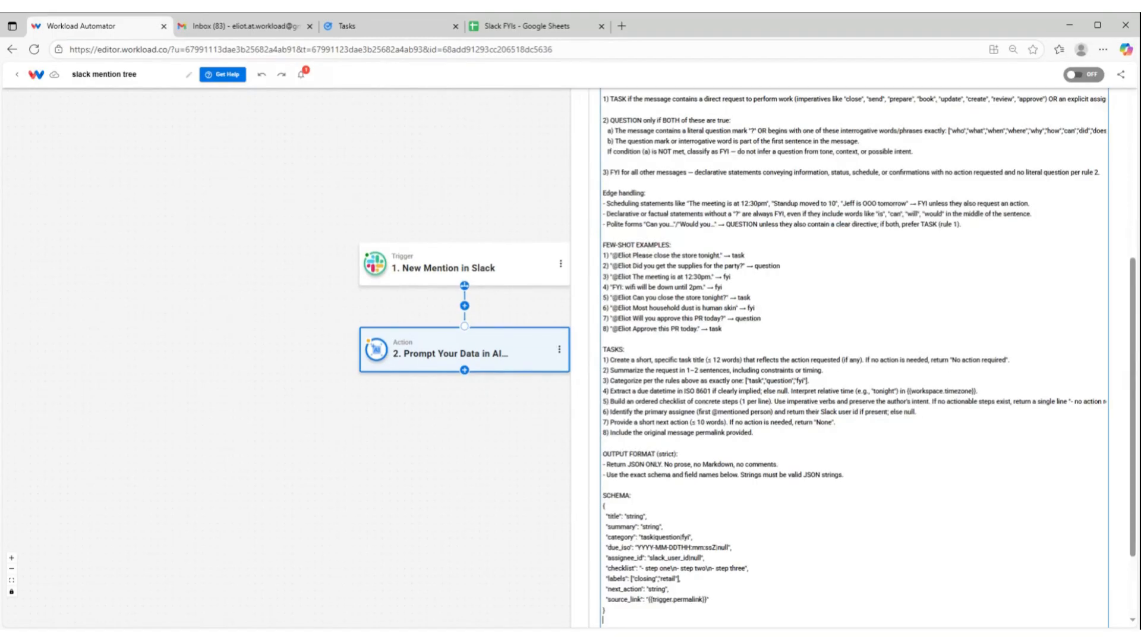
Review the pasted prompt's input variables, classification rules, few-shot examples, tasks and JSON output schema
scroll(855, 356, "up", 3)
scroll(854, 357, "down", 3)
scroll(854, 357, "up", 2)
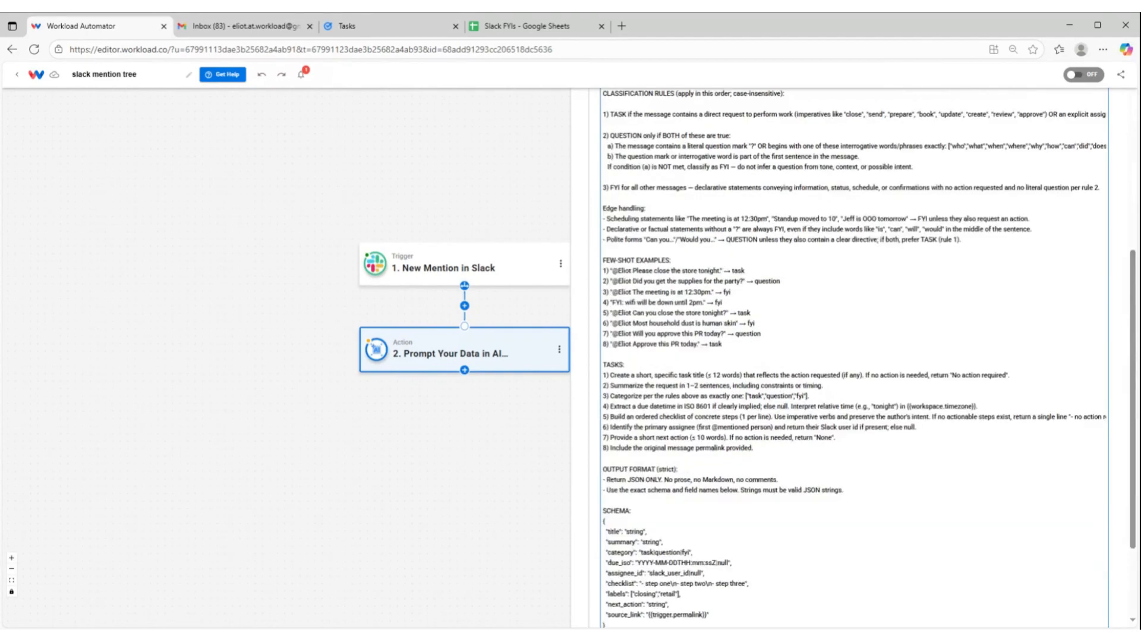
scroll(854, 356, "up", 4)
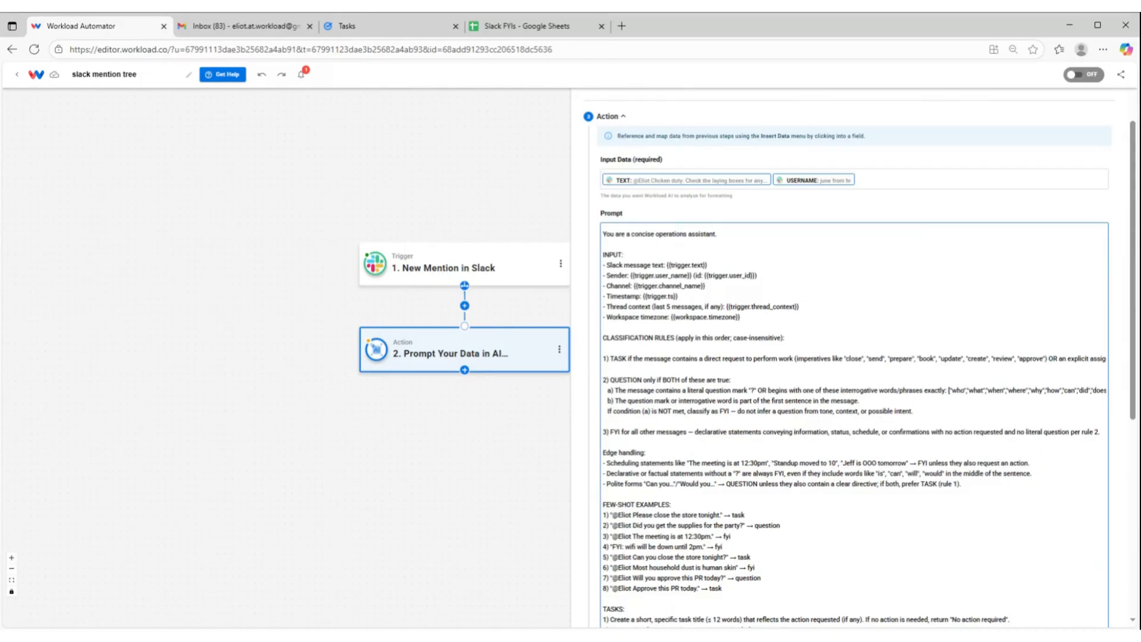
scroll(854, 357, "down", 1)
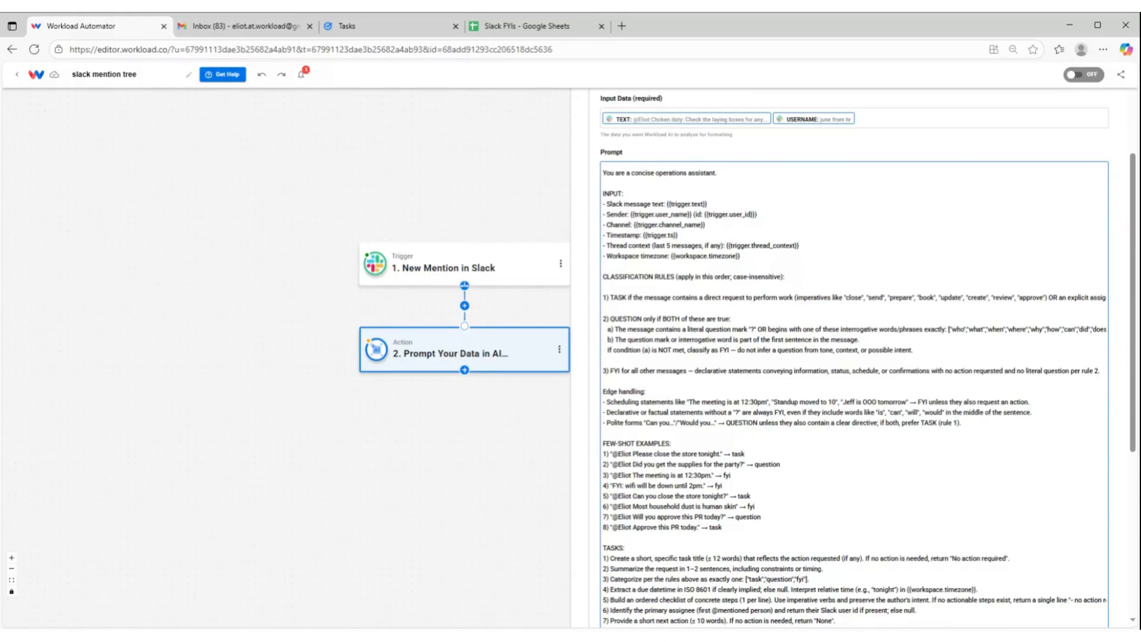
scroll(854, 357, "down", 2)
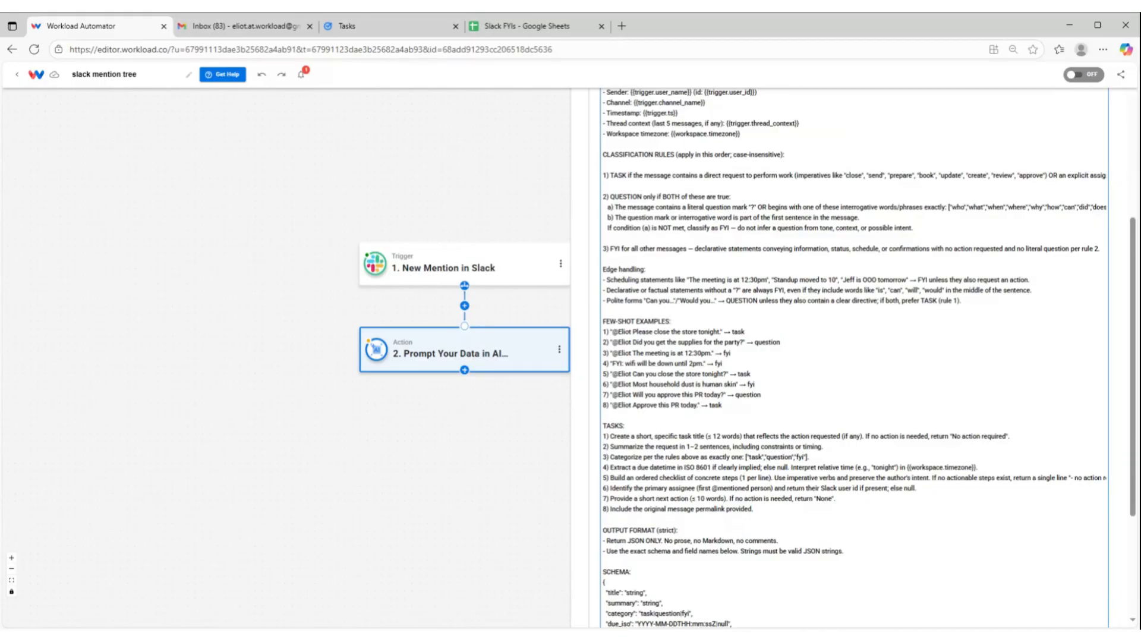
scroll(855, 356, "down", 3)
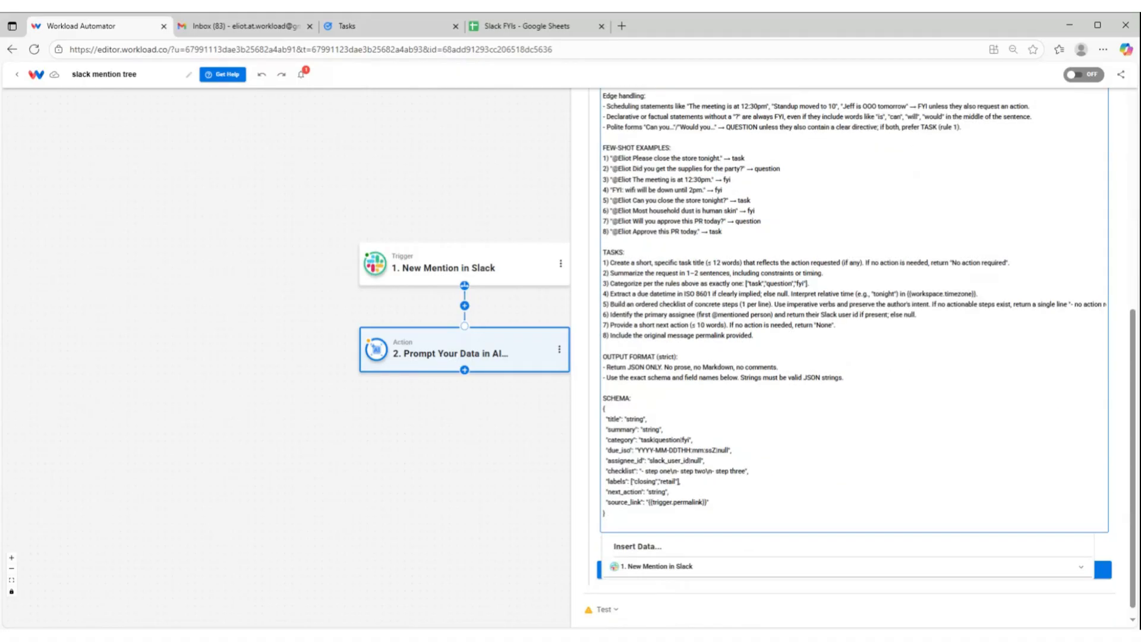
scroll(587, 456, "up", 3)
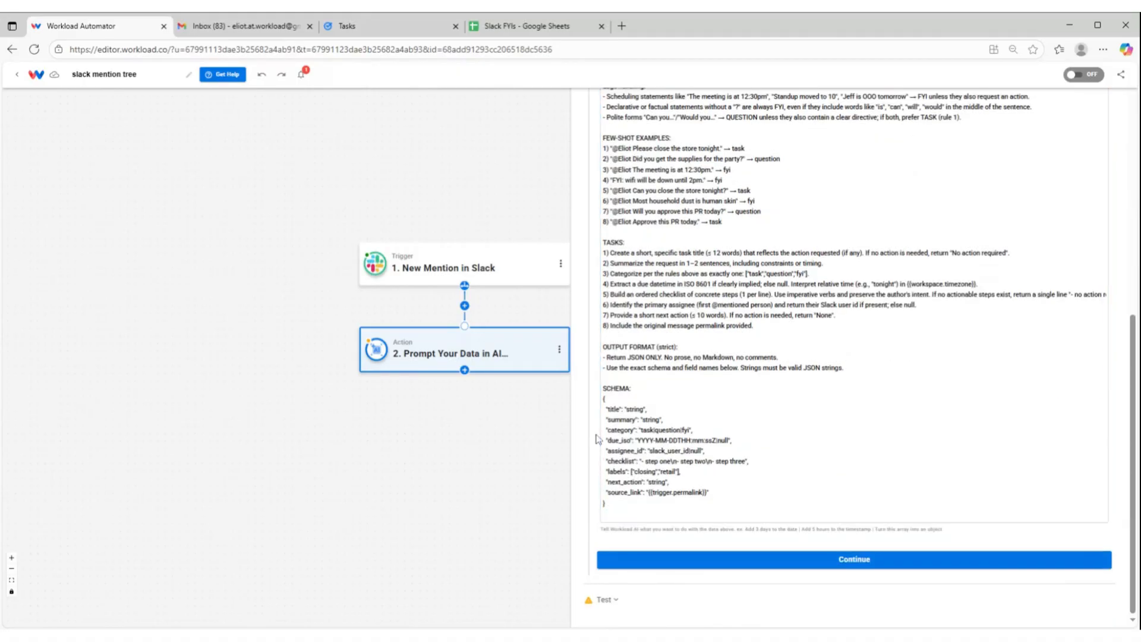
scroll(854, 357, "up", 4)
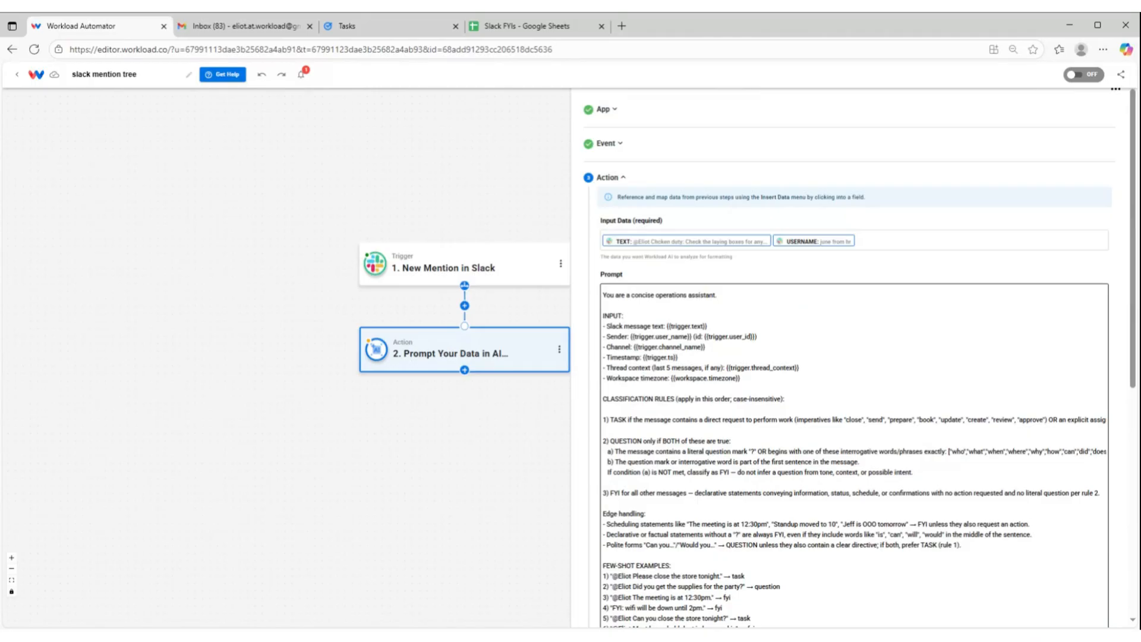
Save the AI action's input data and prompt, and run its test with the sample Slack mention
left_click(319, 263)
scroll(855, 357, "down", 6)
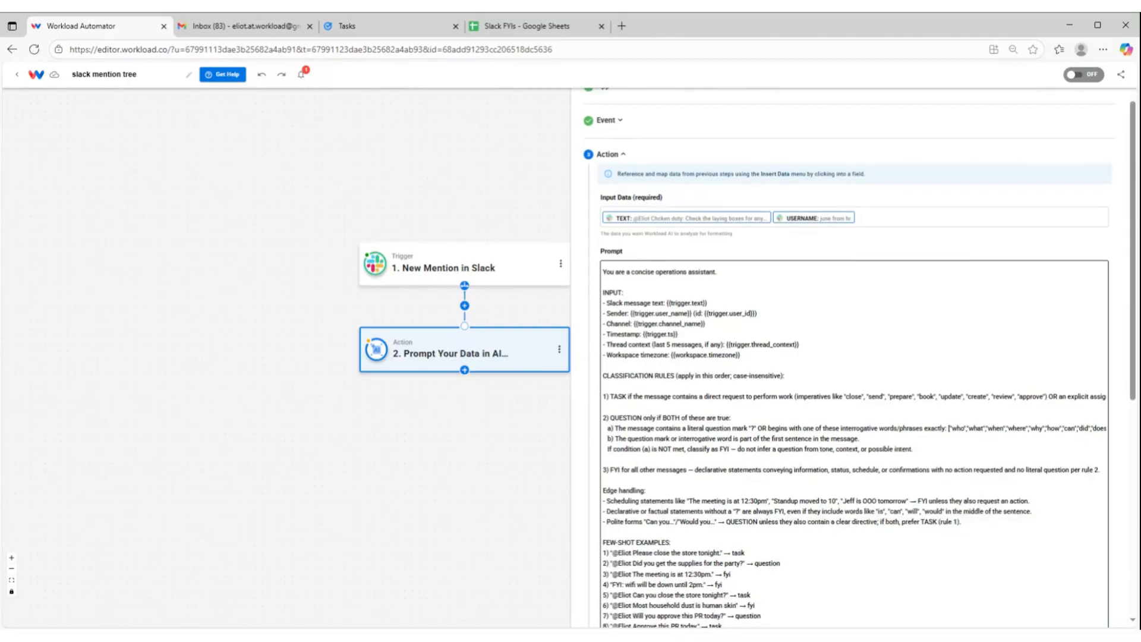
scroll(854, 357, "down", 1)
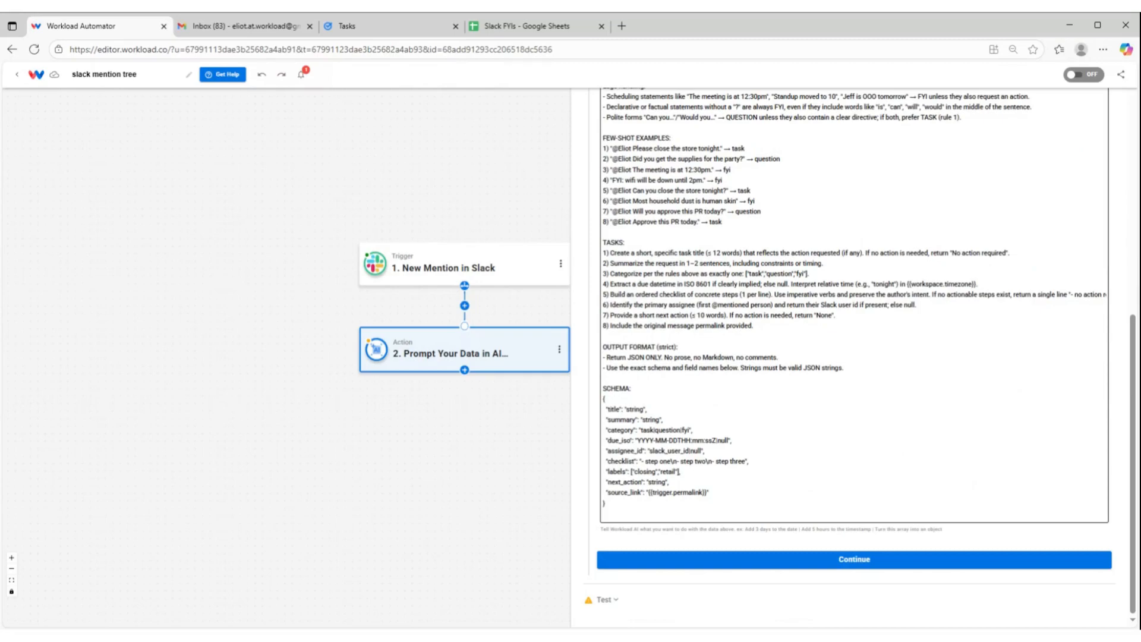
left_click(841, 559)
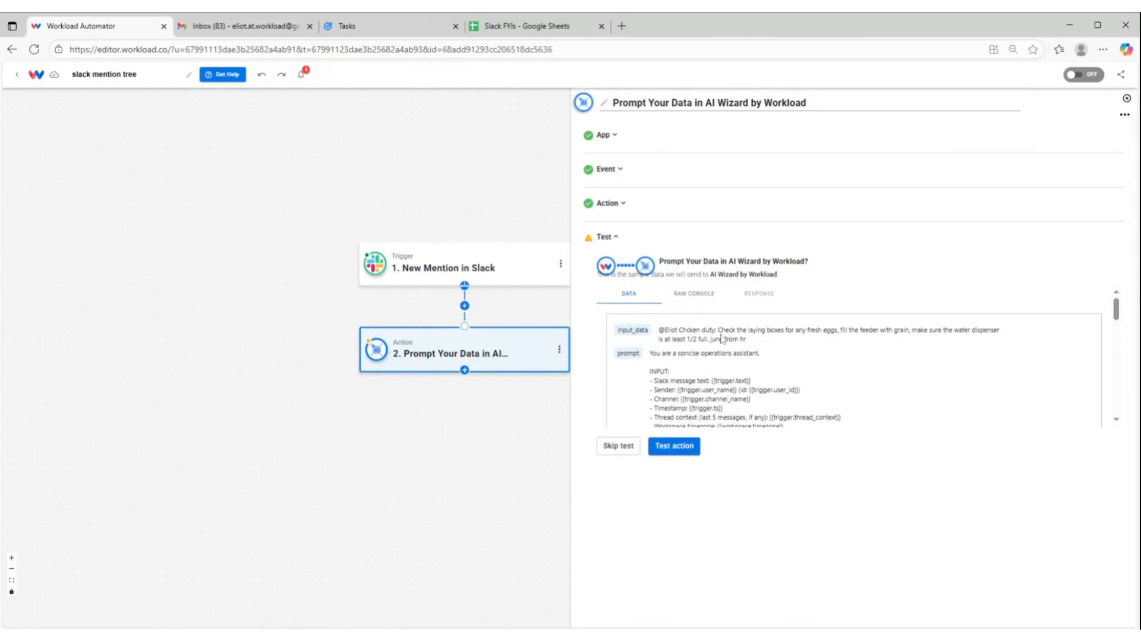
left_click(670, 456)
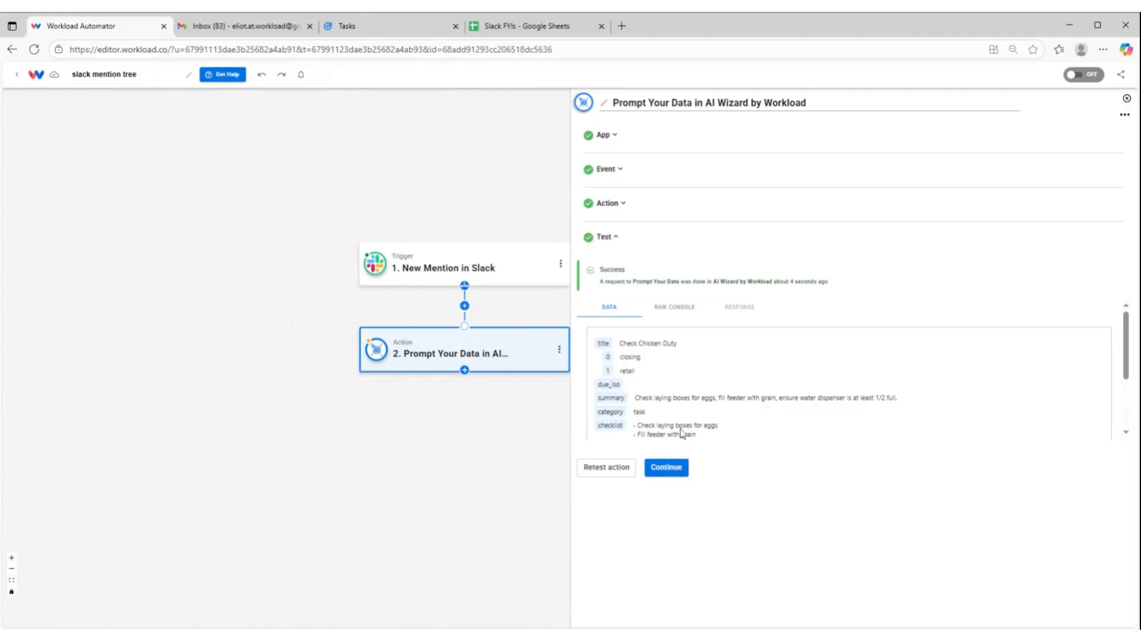
Review the title, summary, category and checklist fields in the test output, and finish the AI action's setup
scroll(680, 428, "down", 2)
scroll(680, 423, "down", 1)
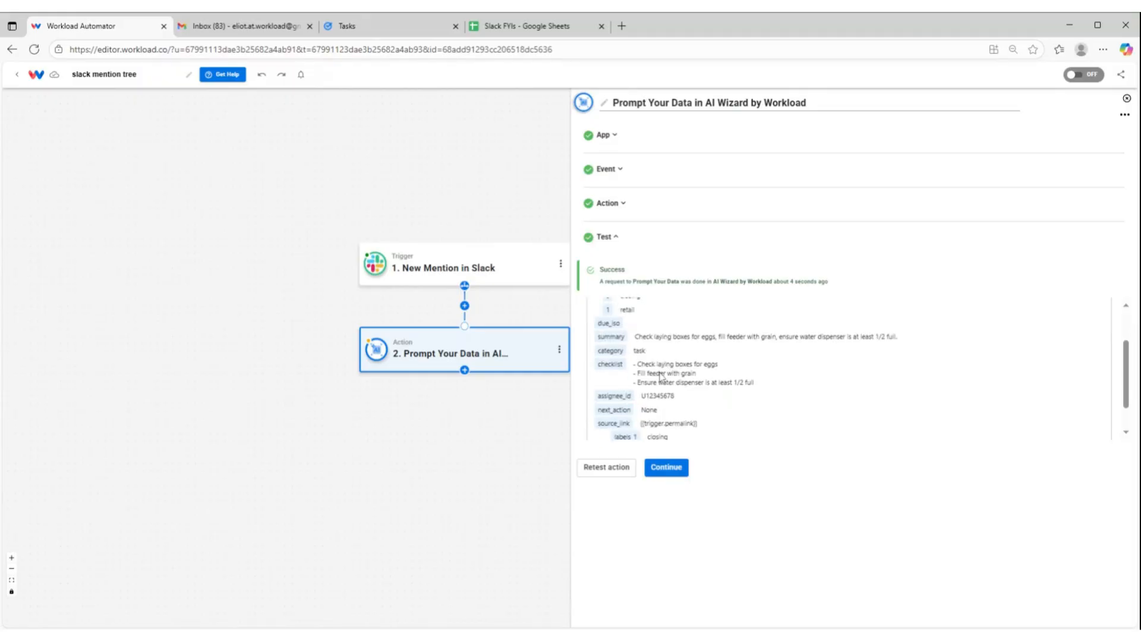
scroll(662, 419, "down", 1)
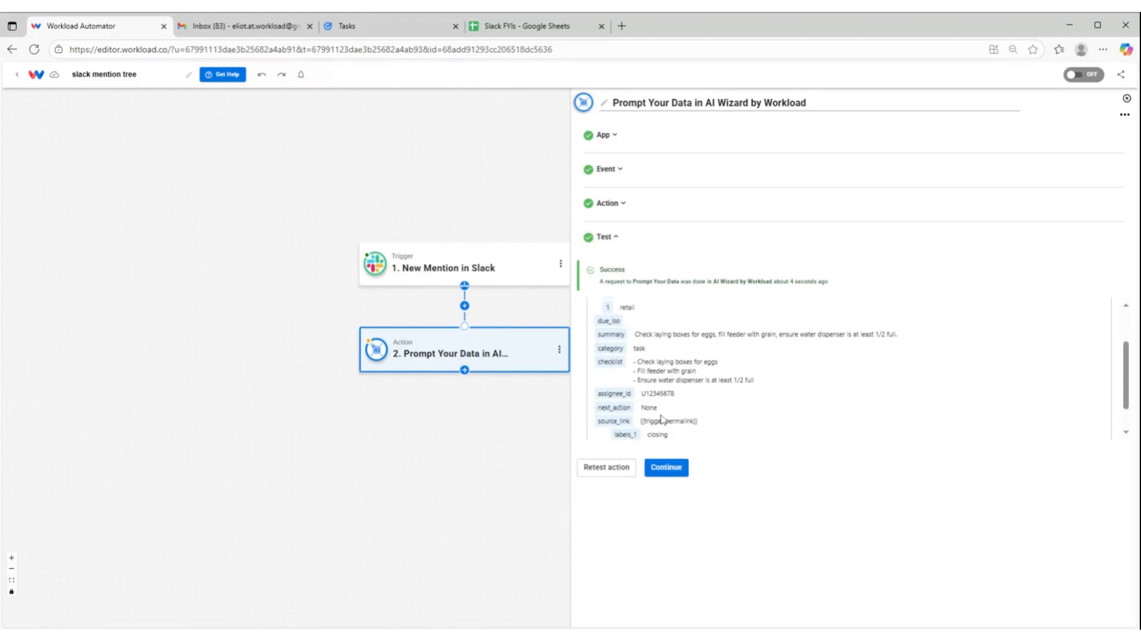
scroll(662, 420, "down", 2)
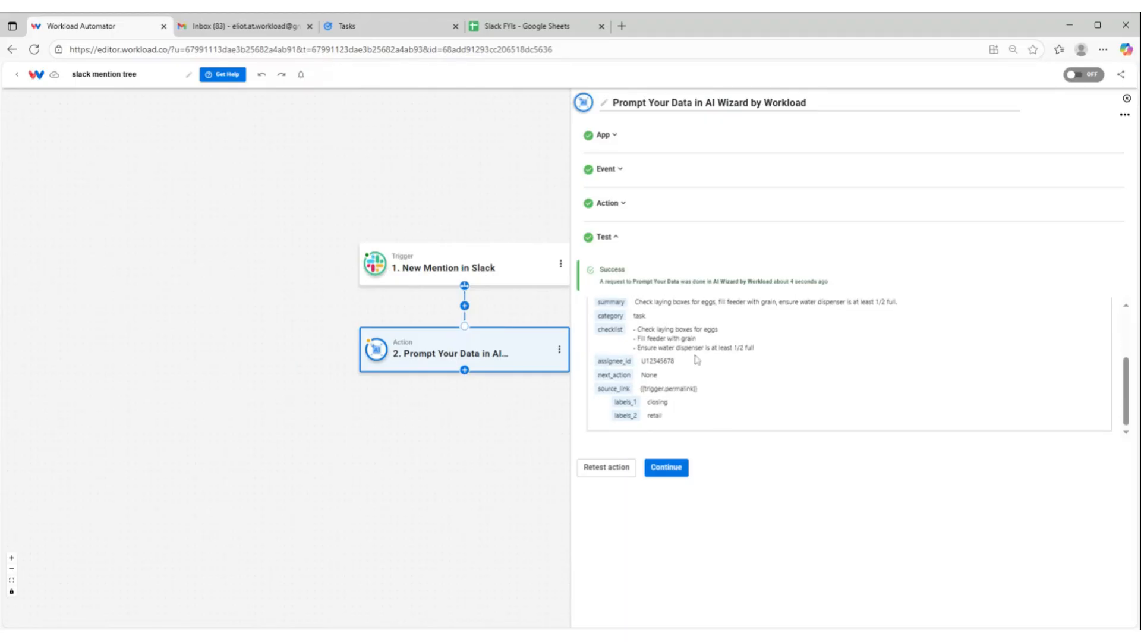
left_click(668, 468)
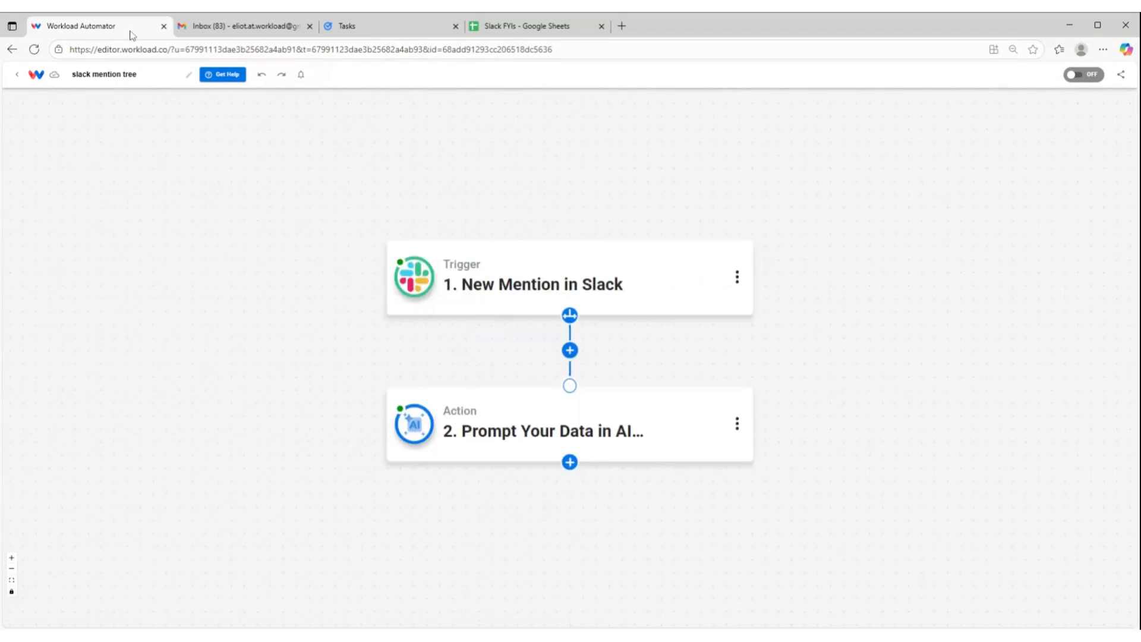
Add a third step below the AI action and branch the workflow into three parallel paths
mouse_move(688, 463)
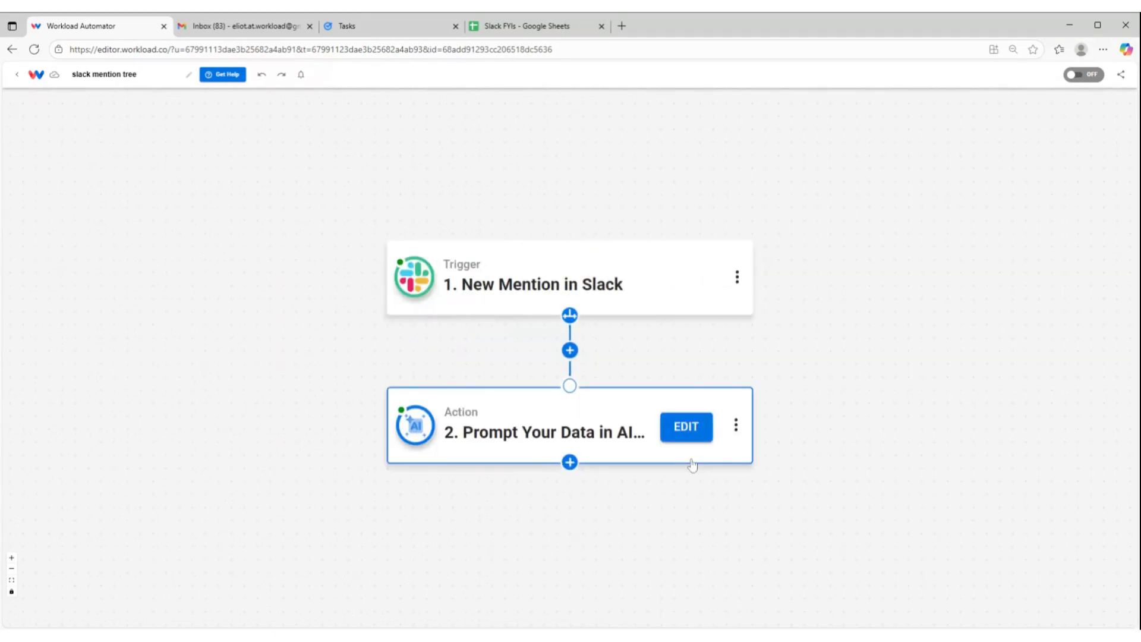
left_click(569, 463)
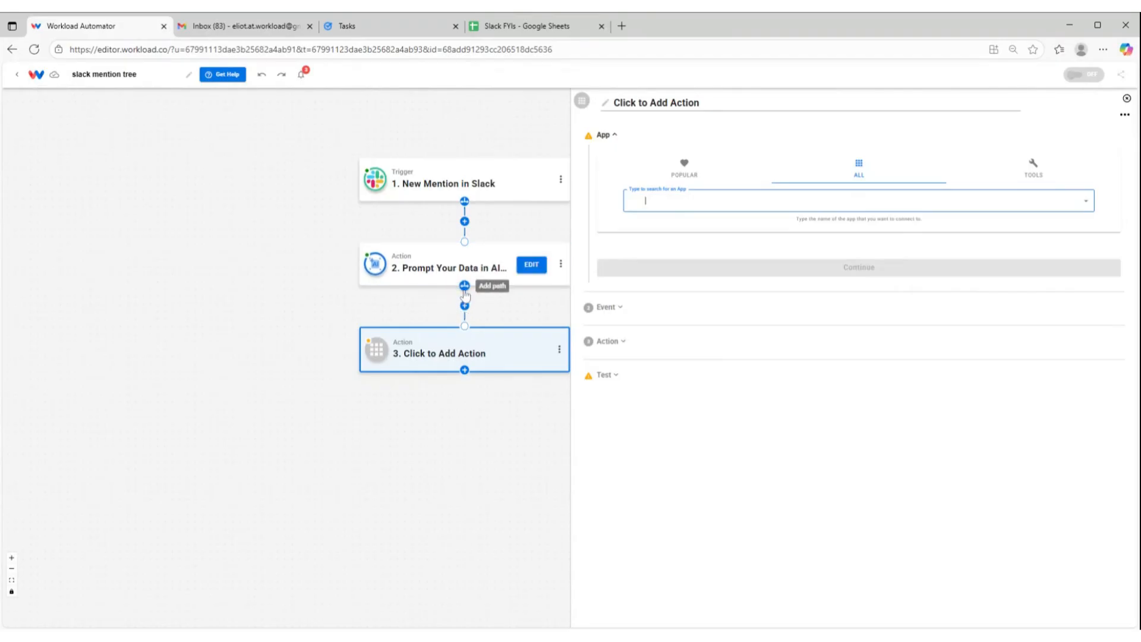
left_click(464, 286)
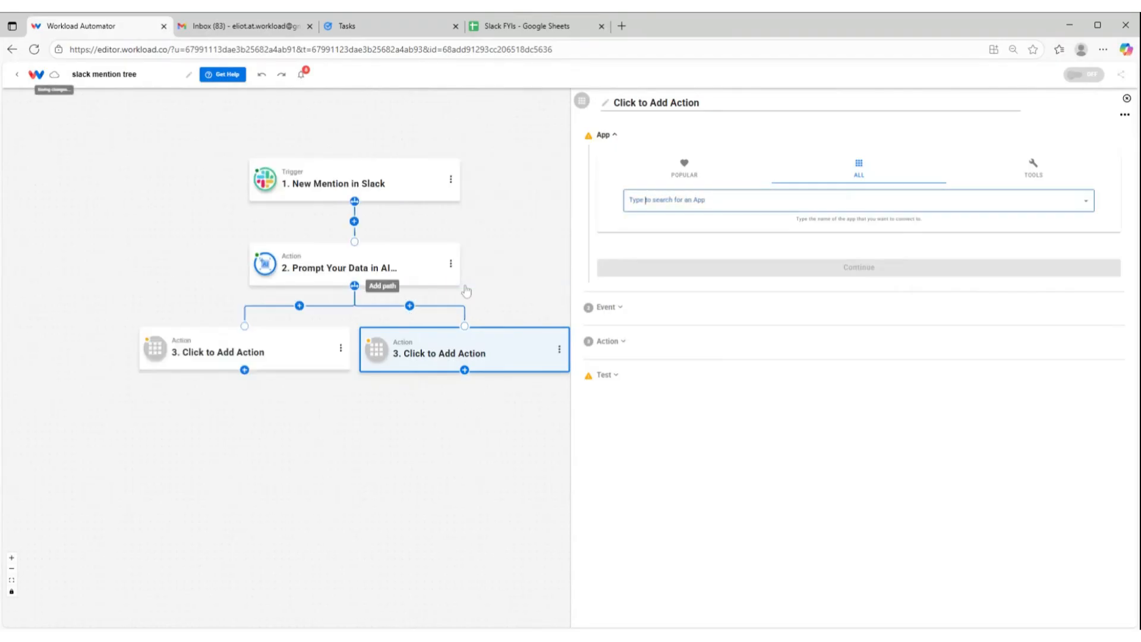
left_click(354, 293)
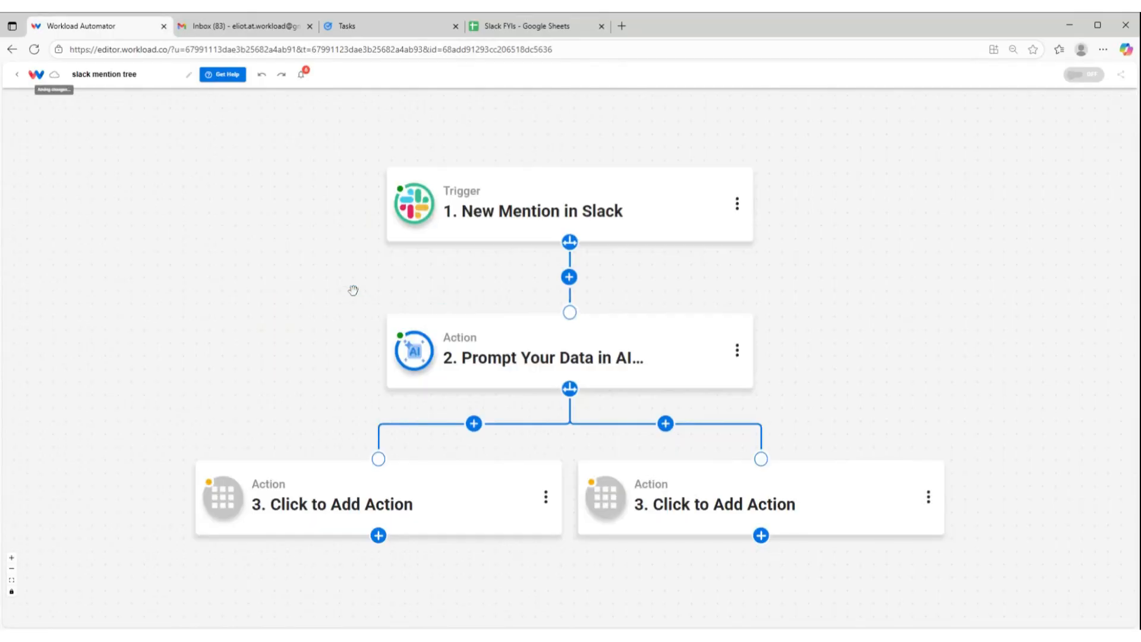
left_click(572, 389)
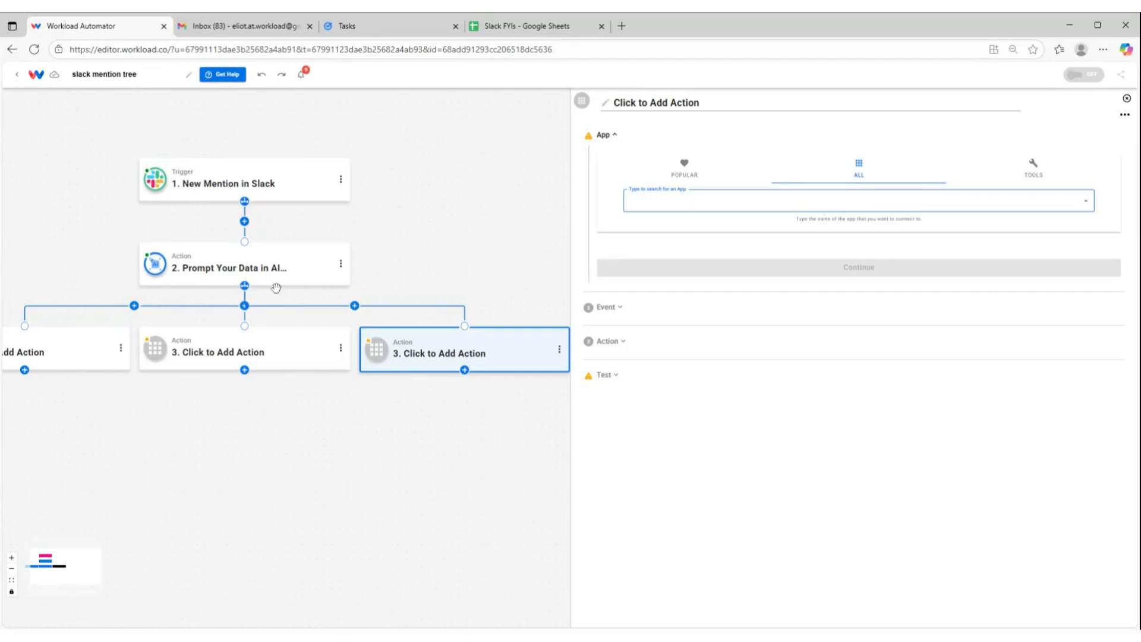
Set the first path's empty action to Google Tasks with the Create Task event and accept the connected account
mouse_move(57, 349)
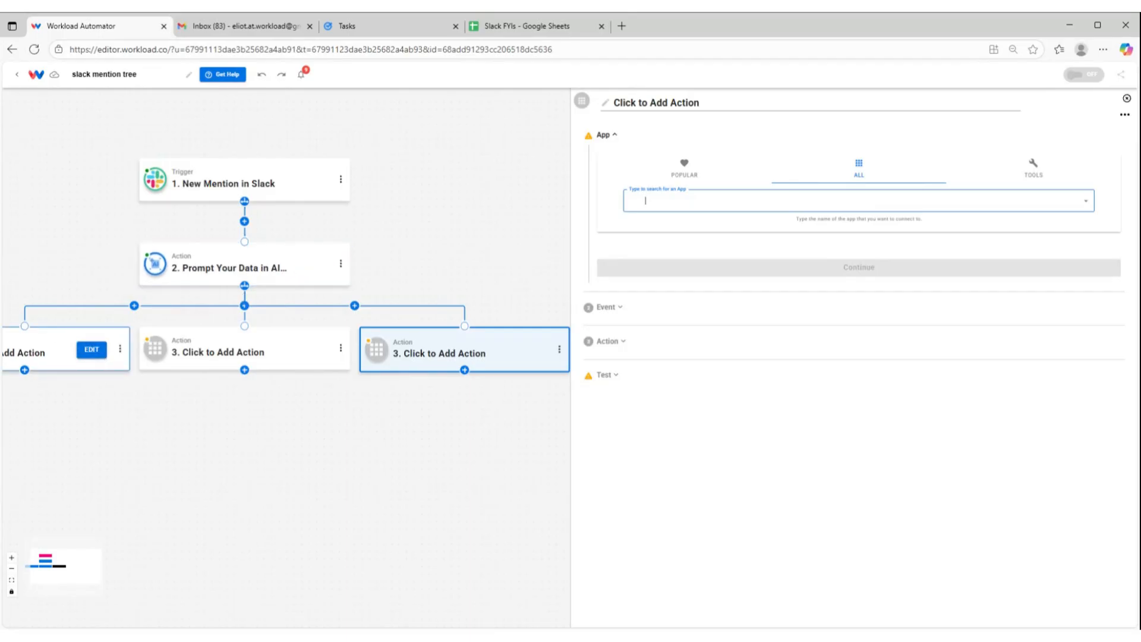
left_click(37, 353)
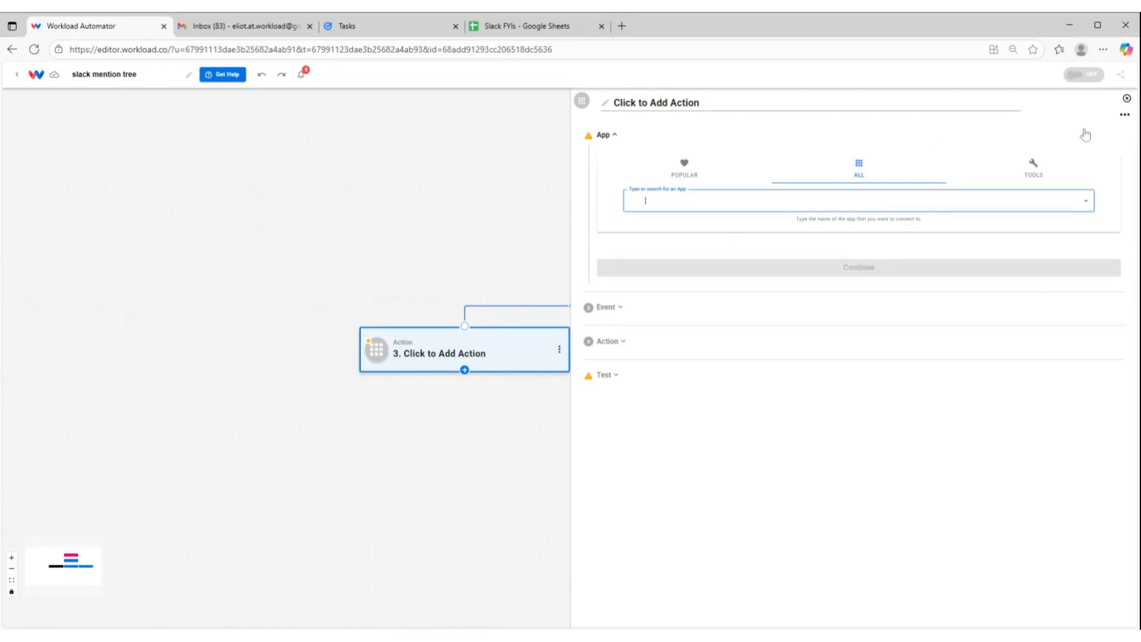
type("task")
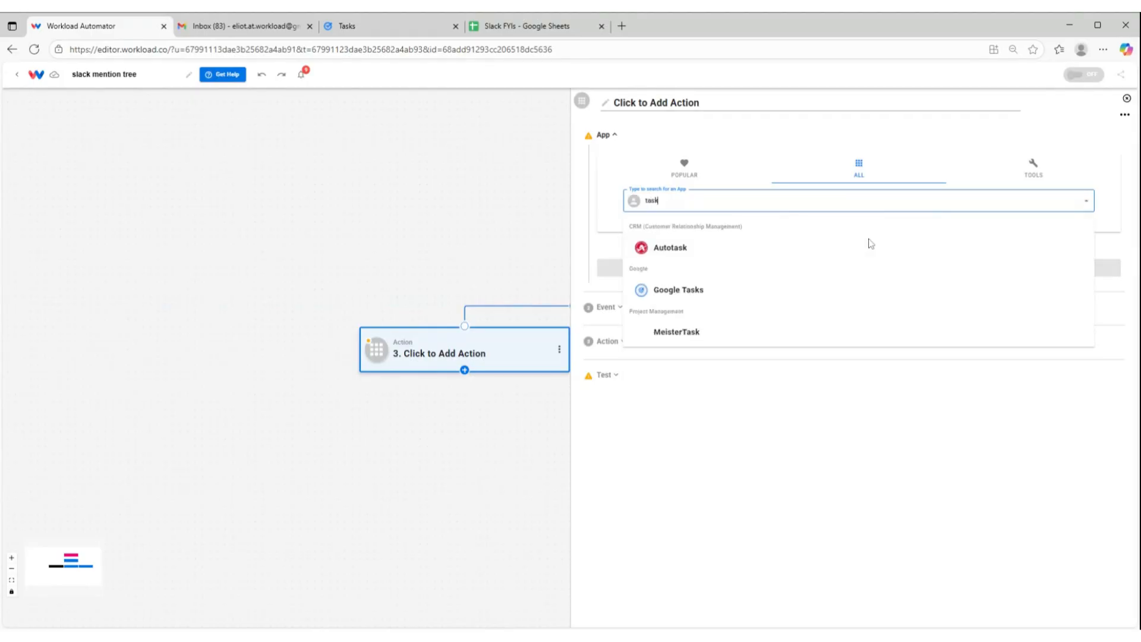
left_click(678, 287)
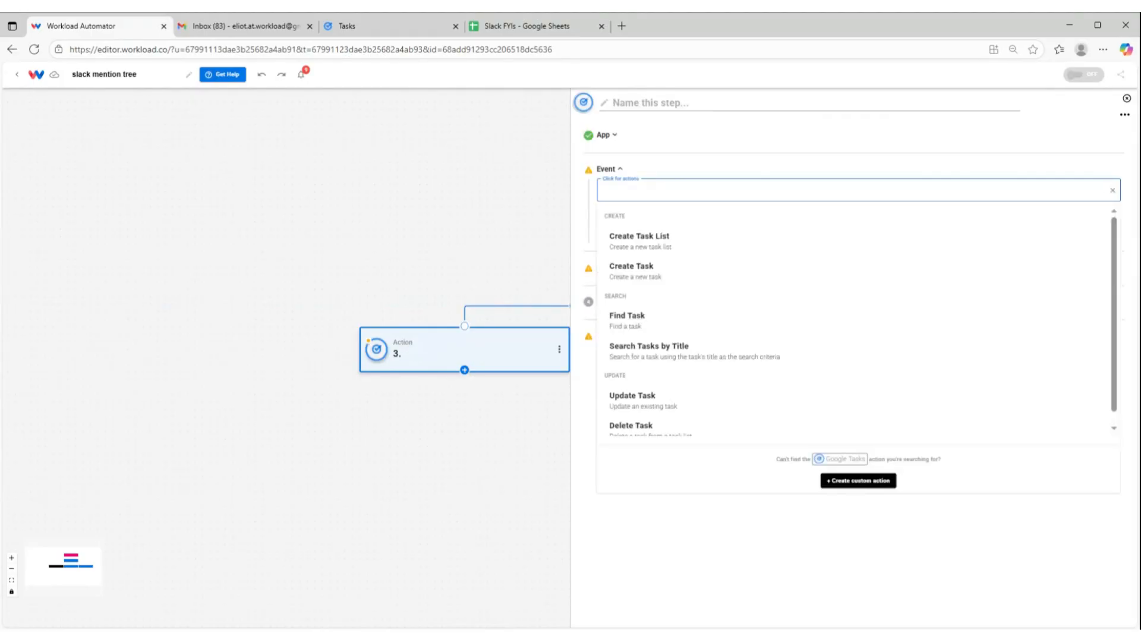
left_click(661, 270)
left_click(707, 229)
left_click(790, 298)
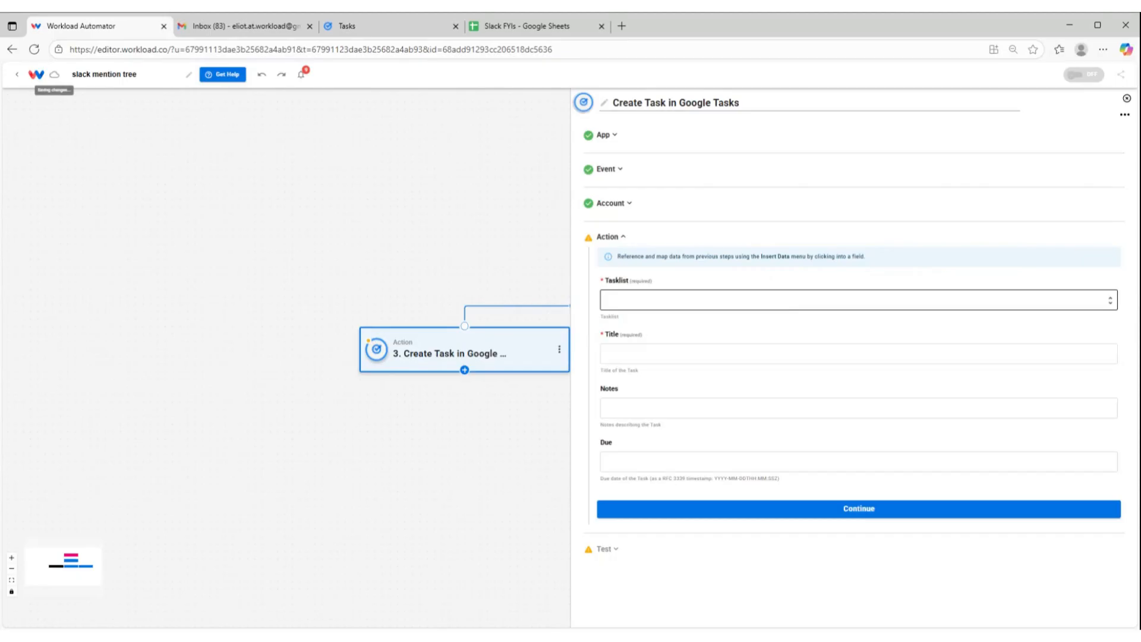
Choose My Tasks as the tasklist and insert the AI action's title output as the task title
left_click(789, 300)
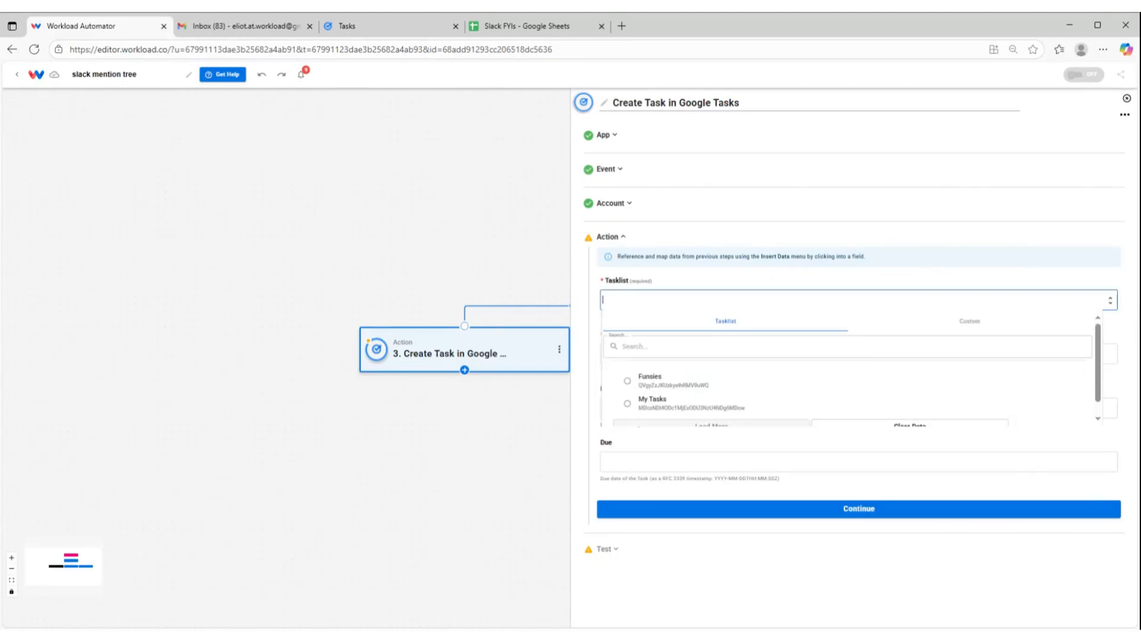
left_click(658, 410)
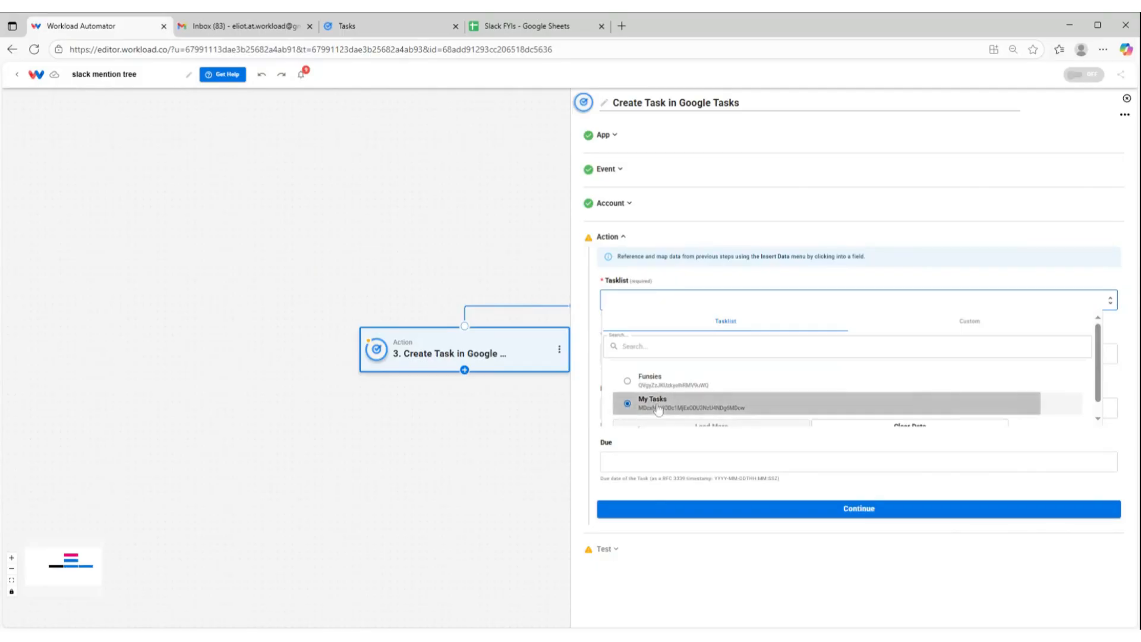
left_click(658, 355)
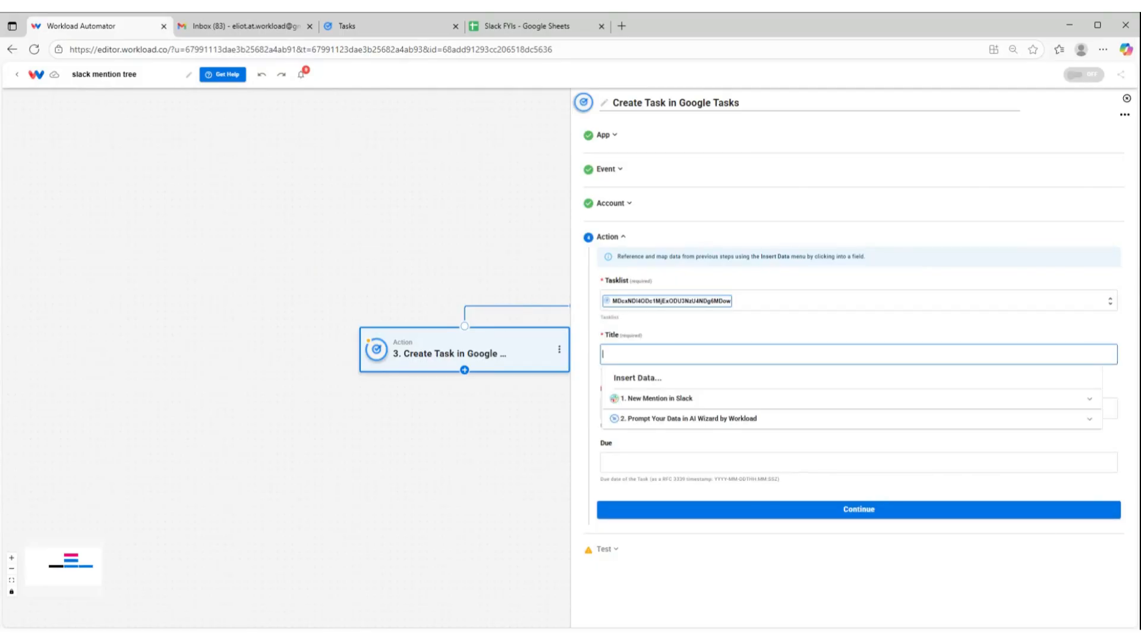
left_click(641, 420)
scroll(642, 440, "down", 1)
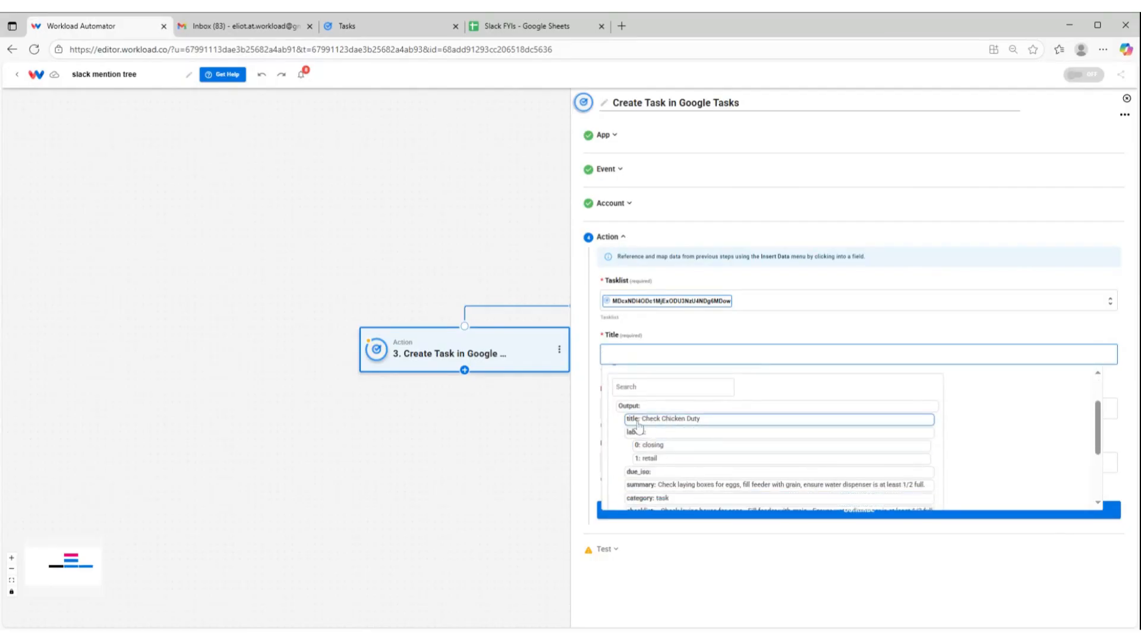
left_click(665, 427)
left_click(657, 314)
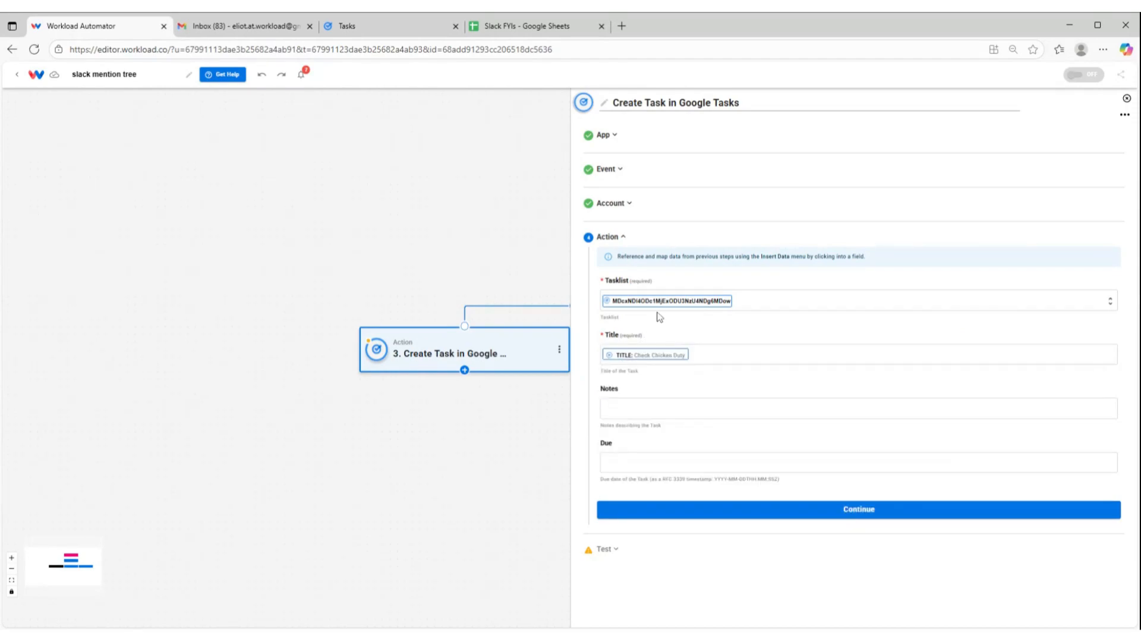
Insert the AI action's checklist output into the task's Notes
left_click(640, 409)
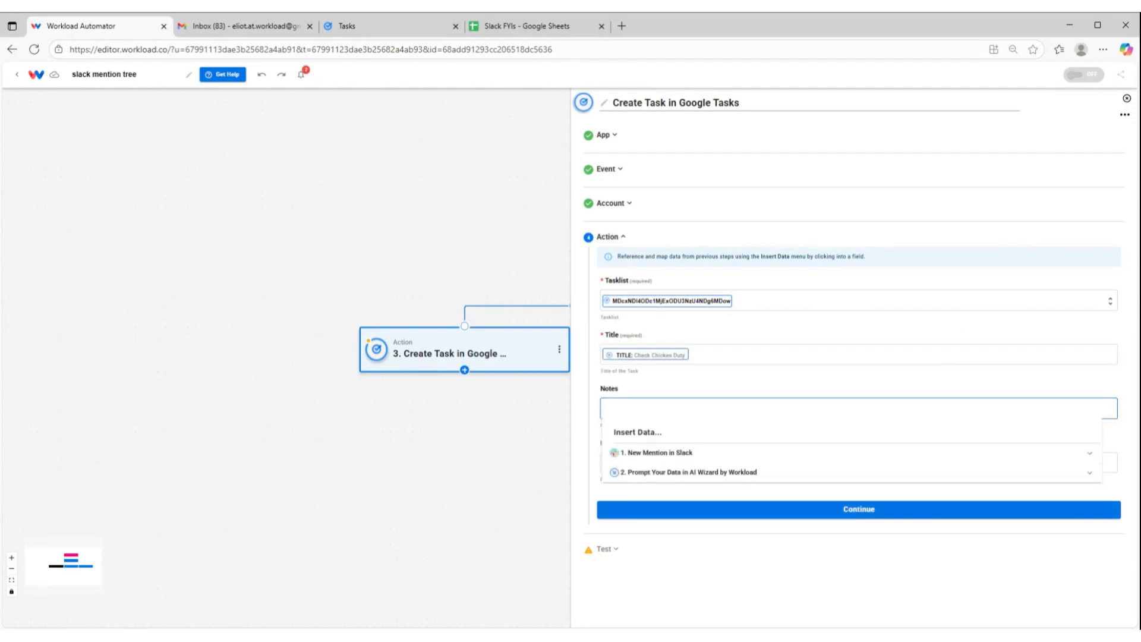
left_click(641, 475)
scroll(642, 482, "down", 2)
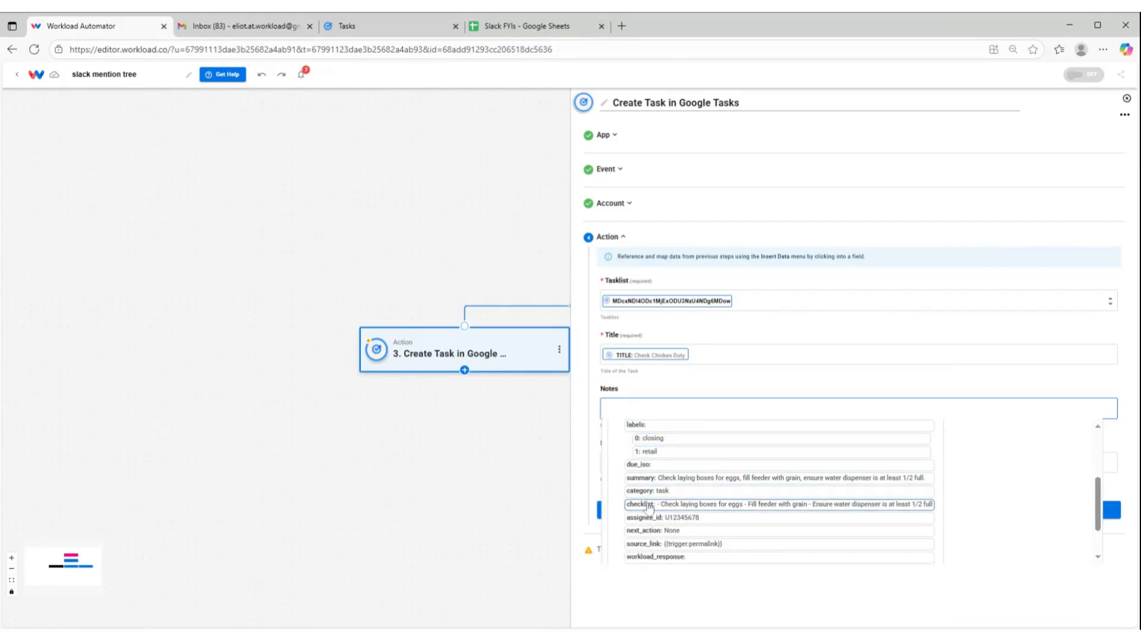
left_click(640, 505)
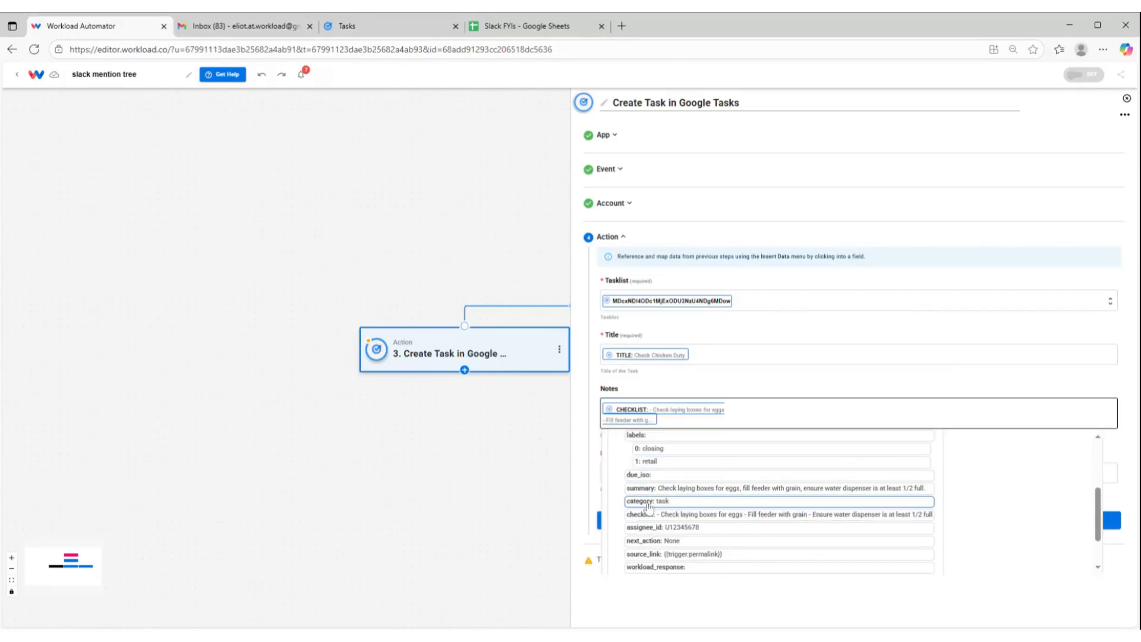
scroll(742, 495, "down", 2)
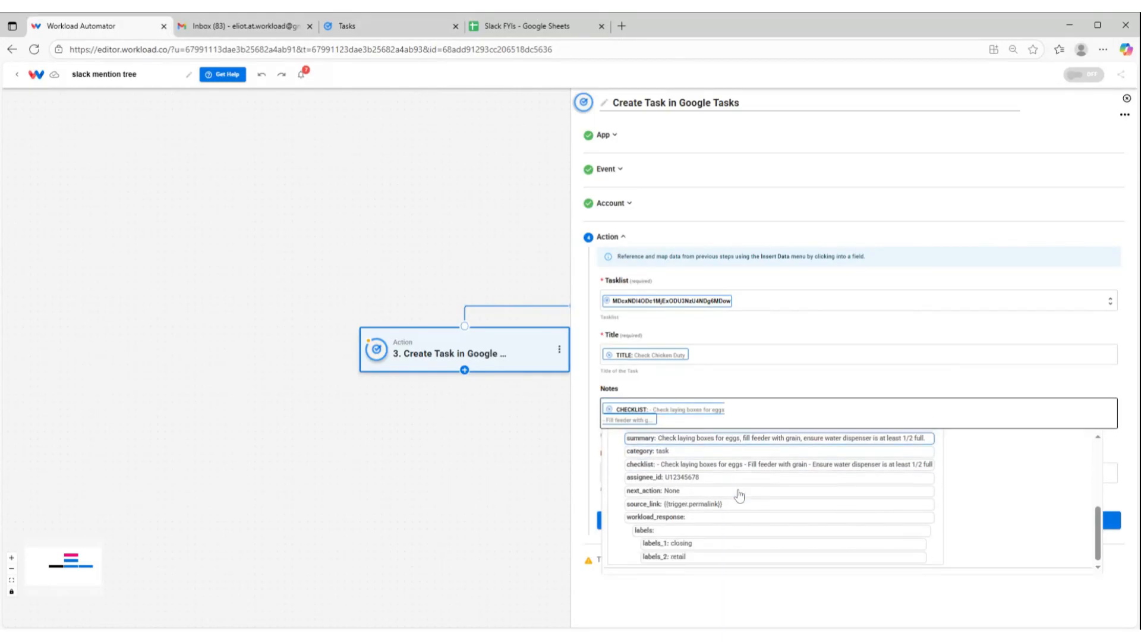
left_click(708, 381)
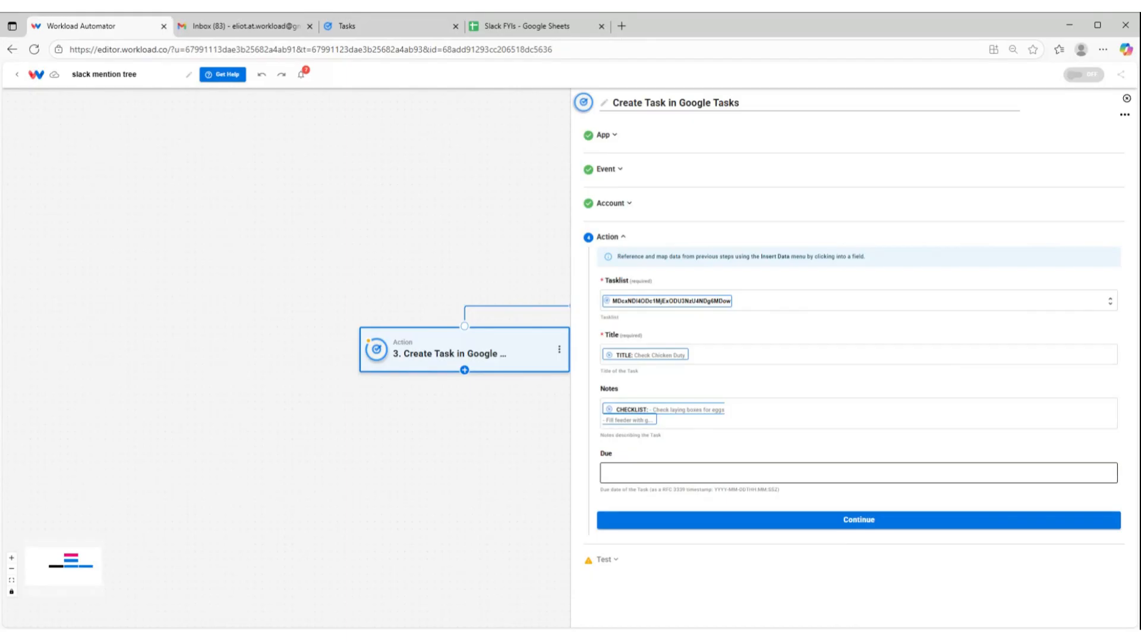
Test and finish the Create Task action, check the created task in Google Tasks, and return to the workflow
left_click(701, 521)
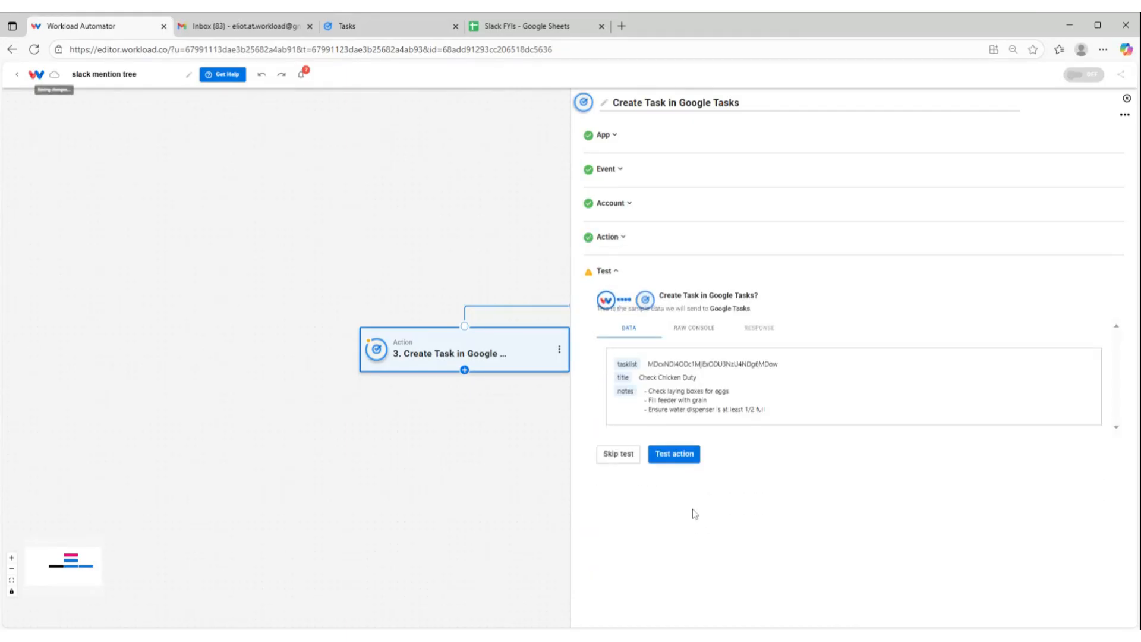
left_click(681, 455)
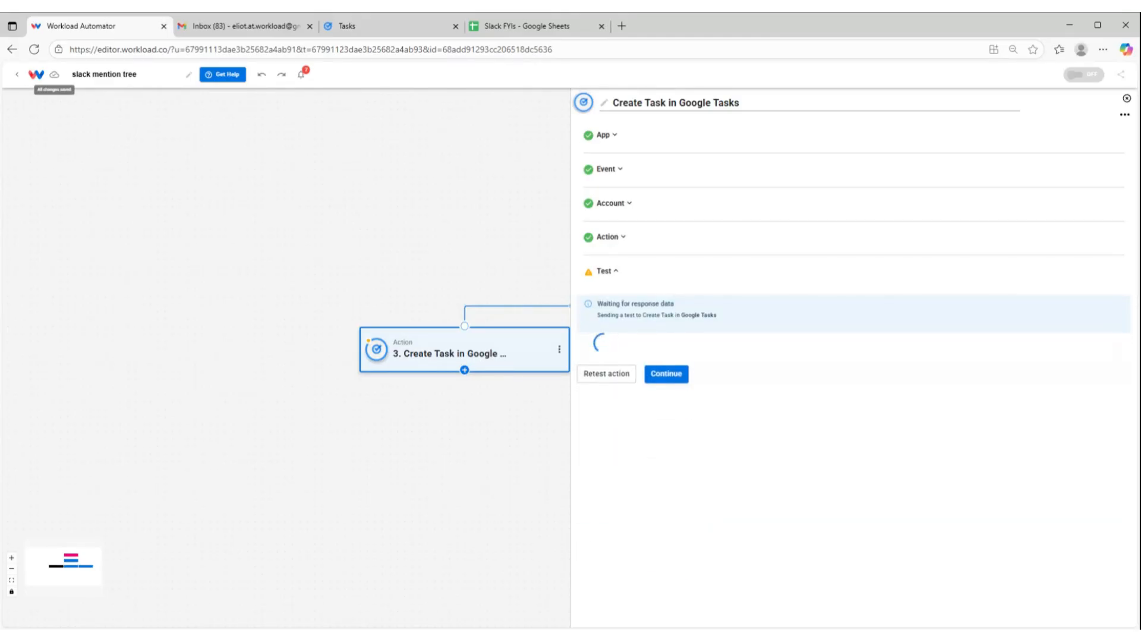
scroll(689, 416, "down", 2)
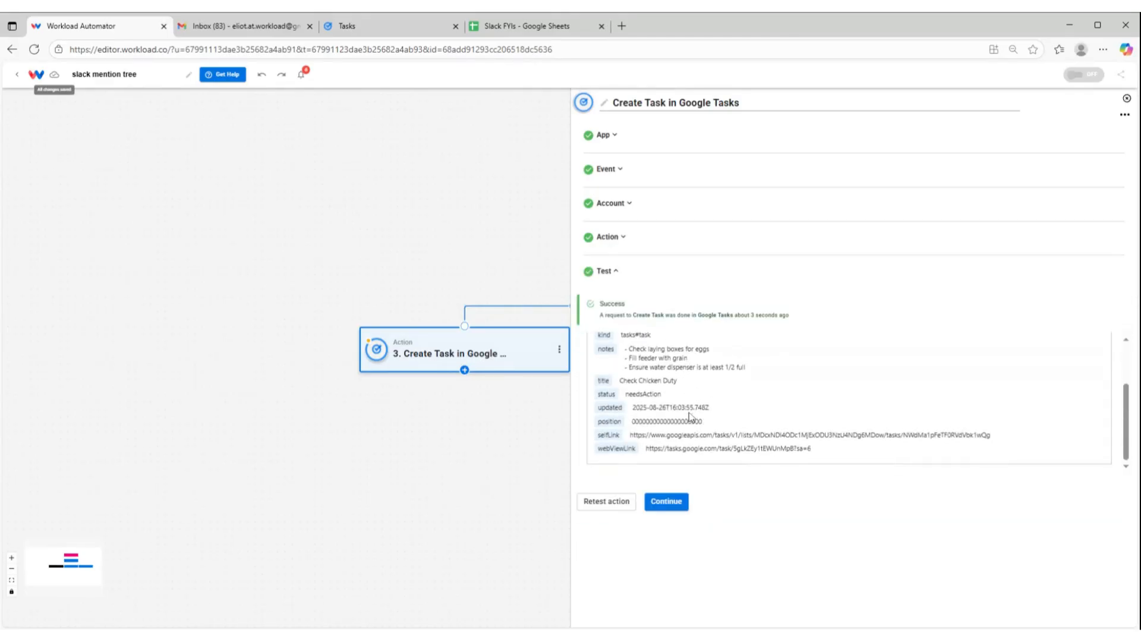
left_click(664, 503)
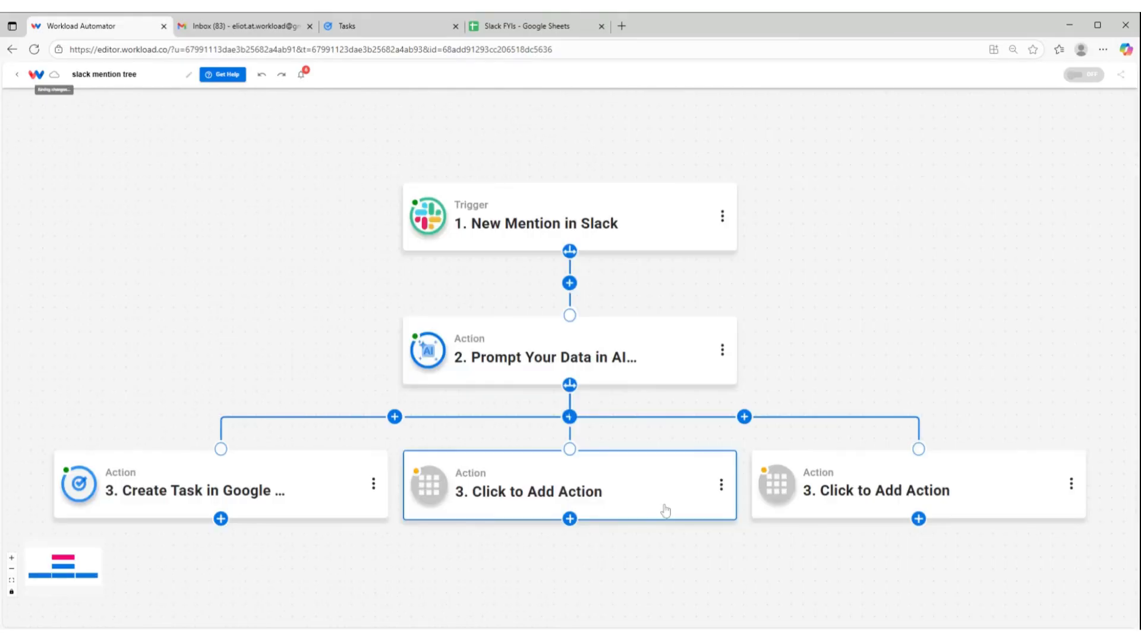
left_click(366, 27)
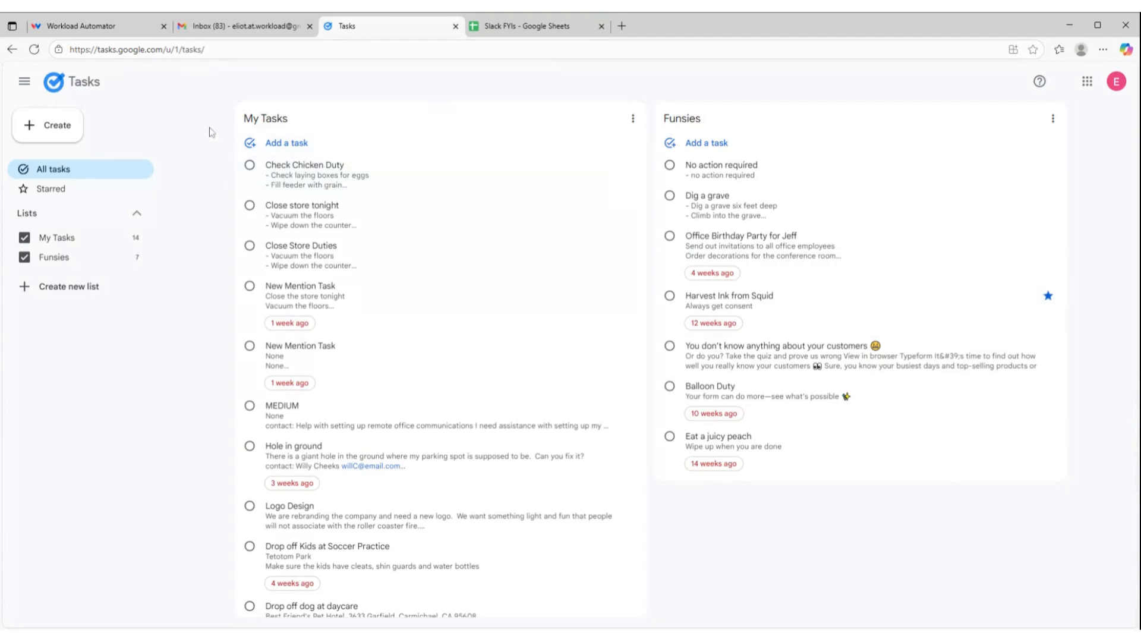
left_click(131, 28)
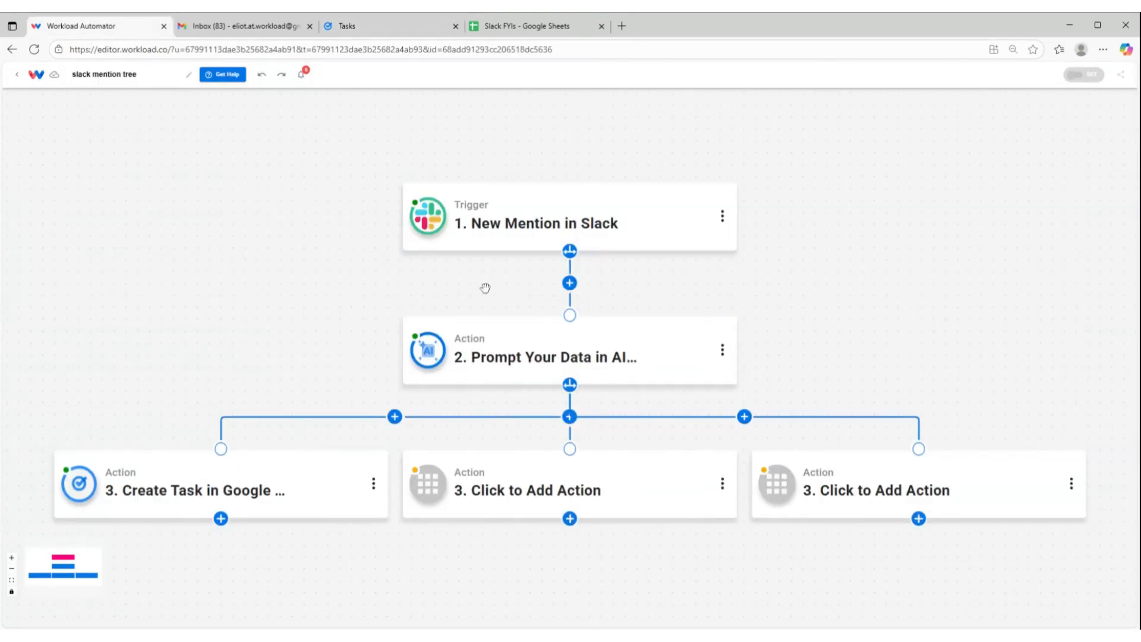
Add a filter to the Google Tasks path and choose the AI action's category output as its field
mouse_move(545, 375)
mouse_move(217, 497)
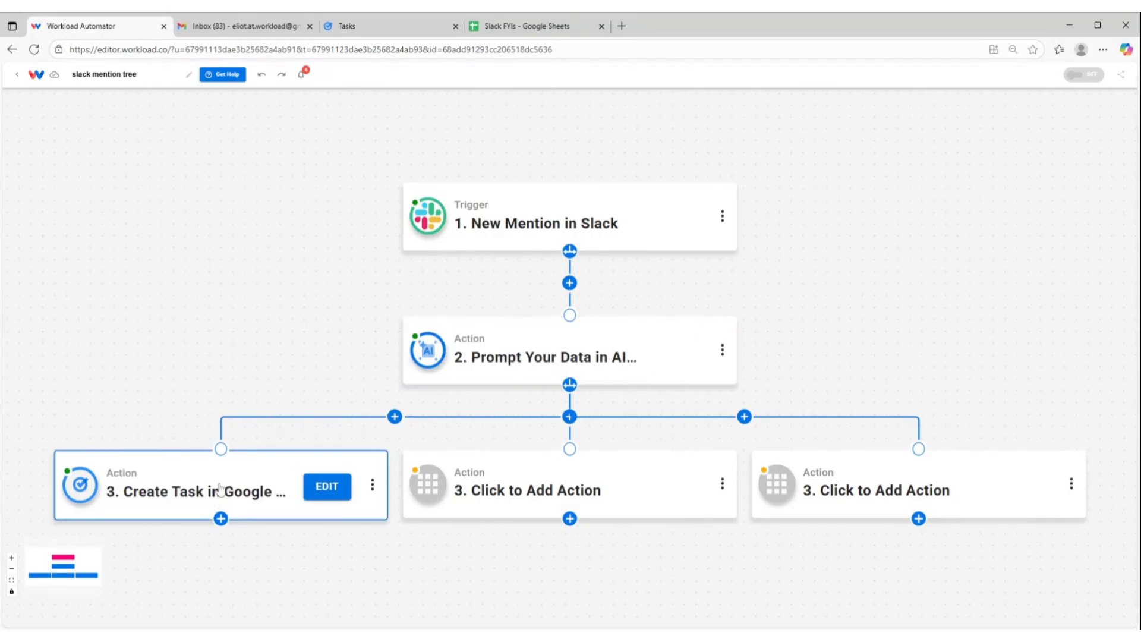
left_click(395, 417)
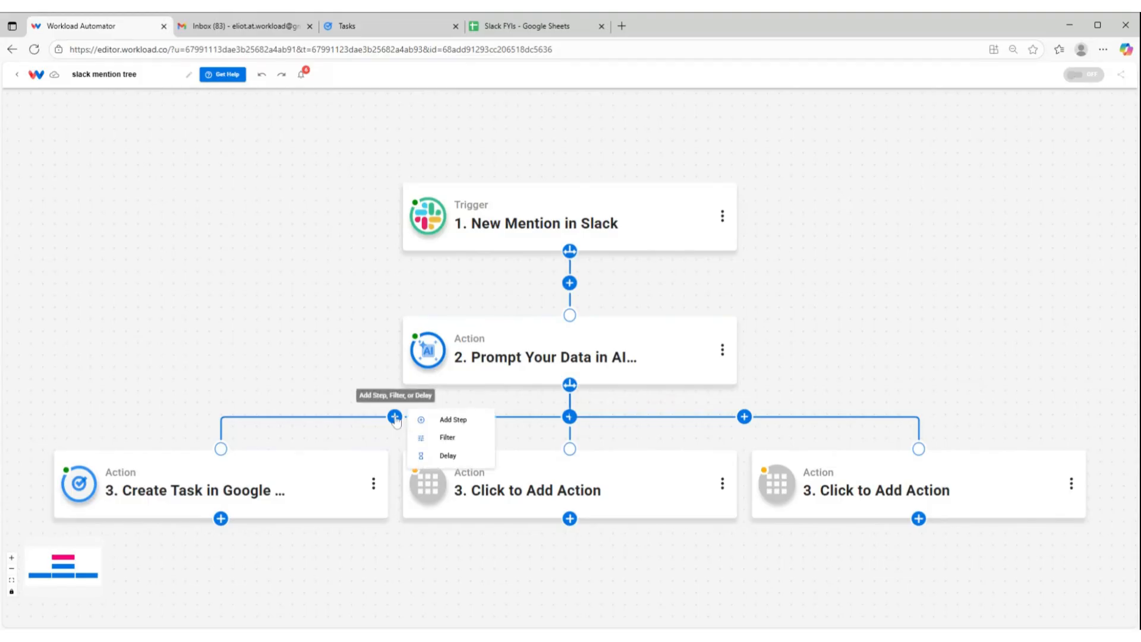
left_click(442, 445)
left_click(635, 146)
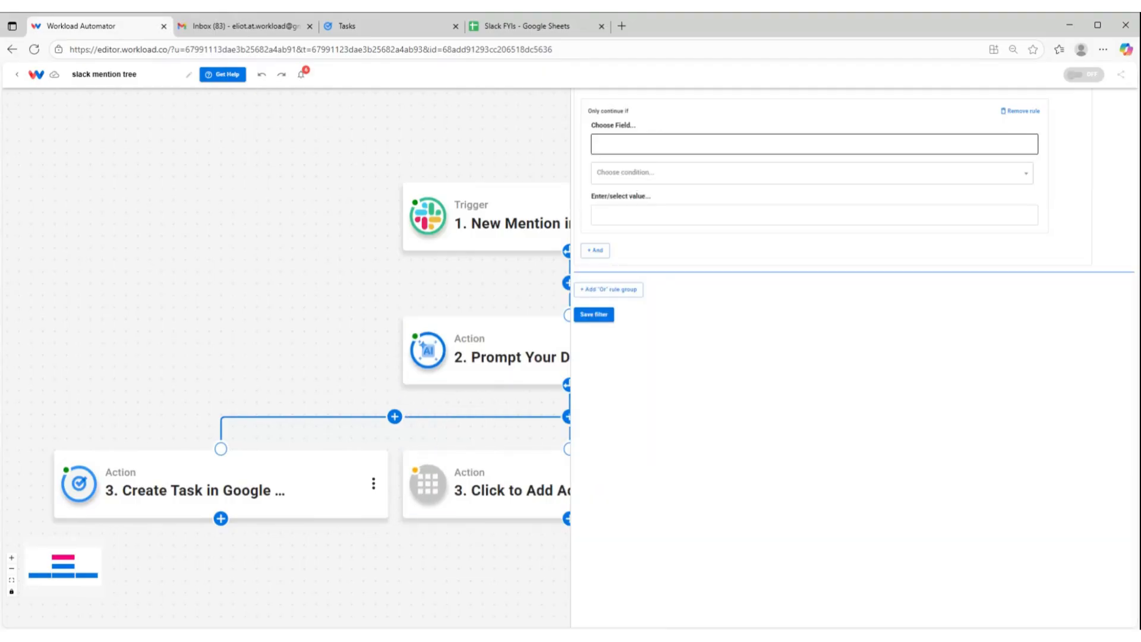
left_click(631, 209)
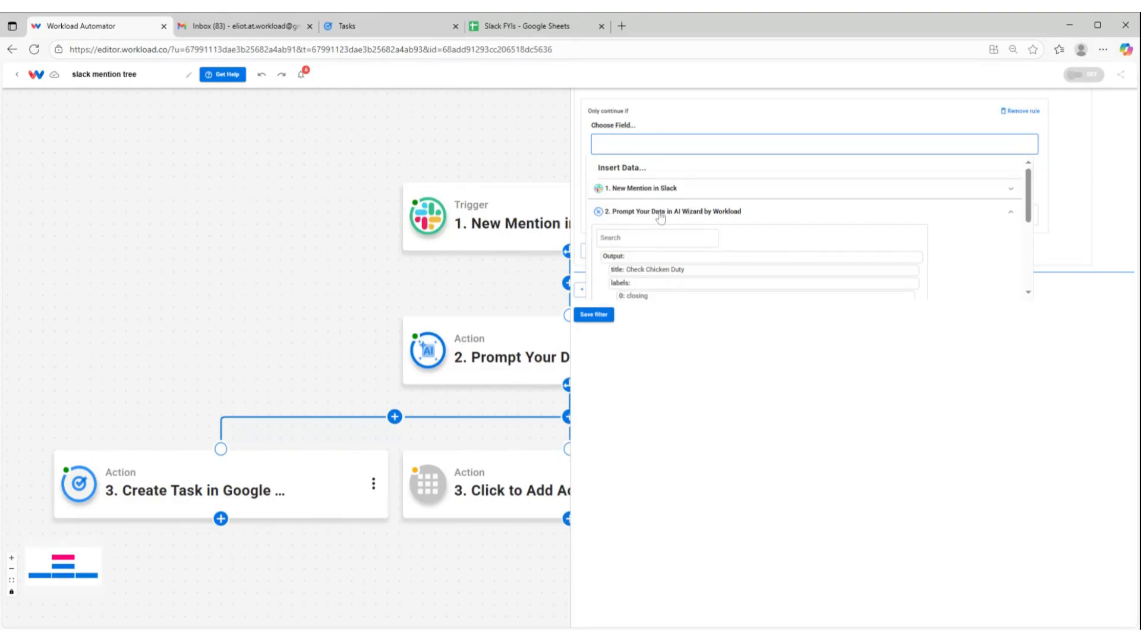
scroll(660, 221, "down", 1)
scroll(651, 228, "down", 1)
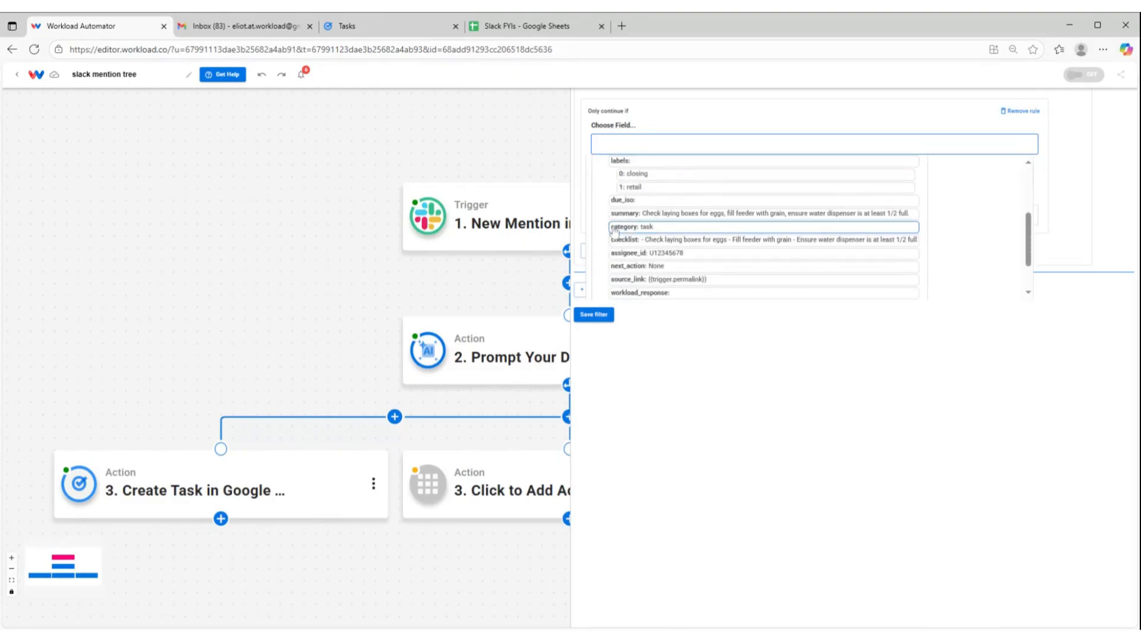
left_click(632, 231)
left_click(714, 109)
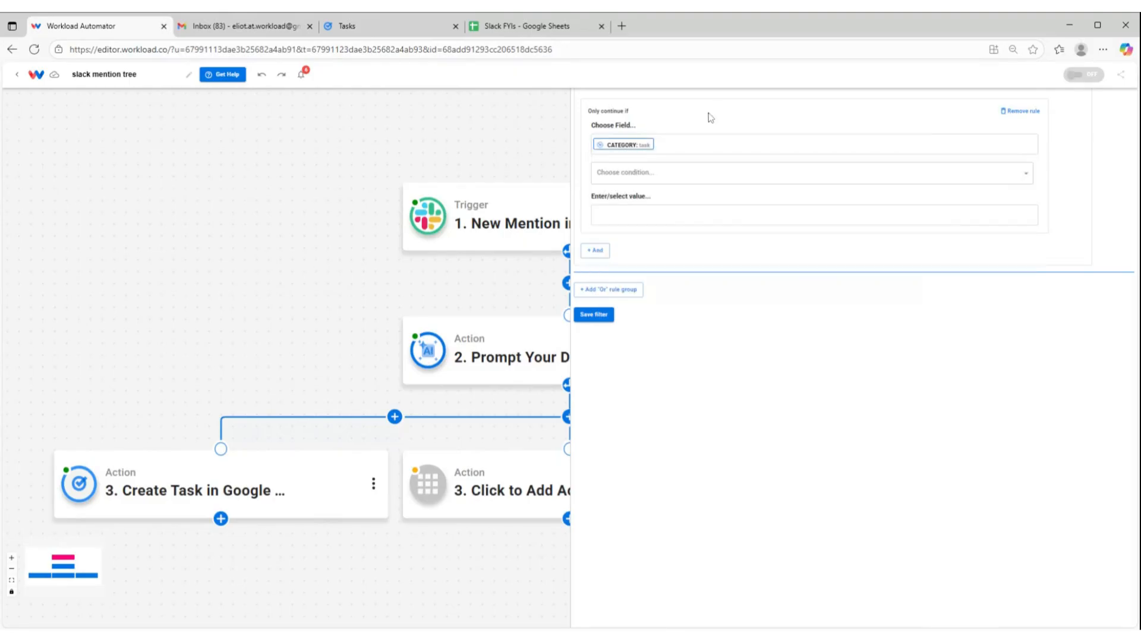
Set the filter condition to (Text/Number) Equals with the value "task" and save the filter
left_click(647, 174)
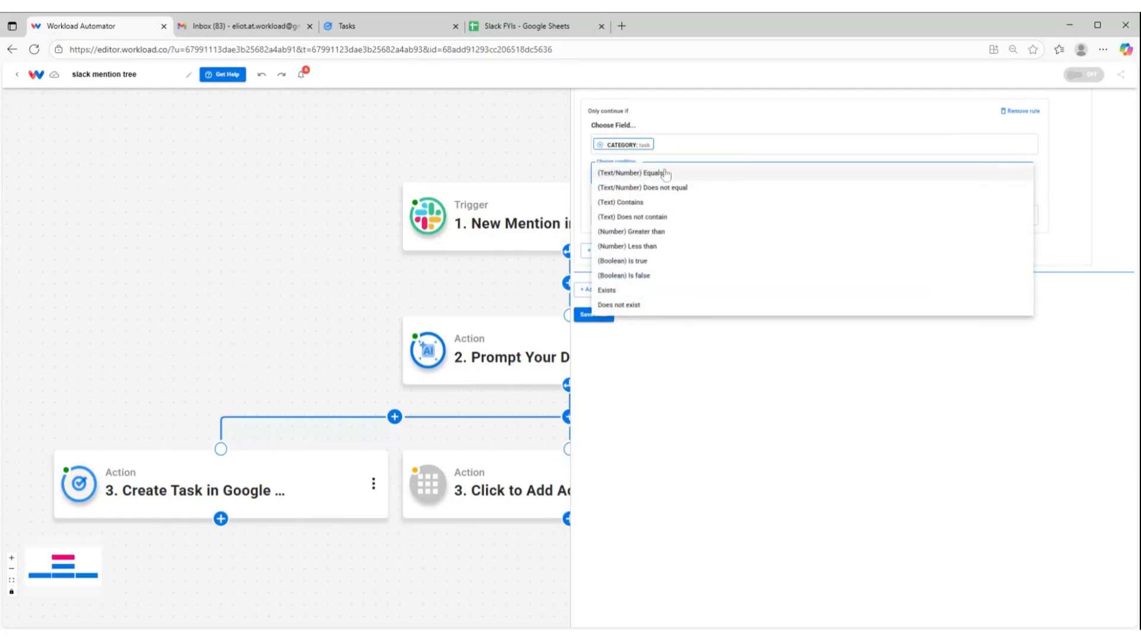
left_click(647, 174)
left_click(624, 214)
type("ta")
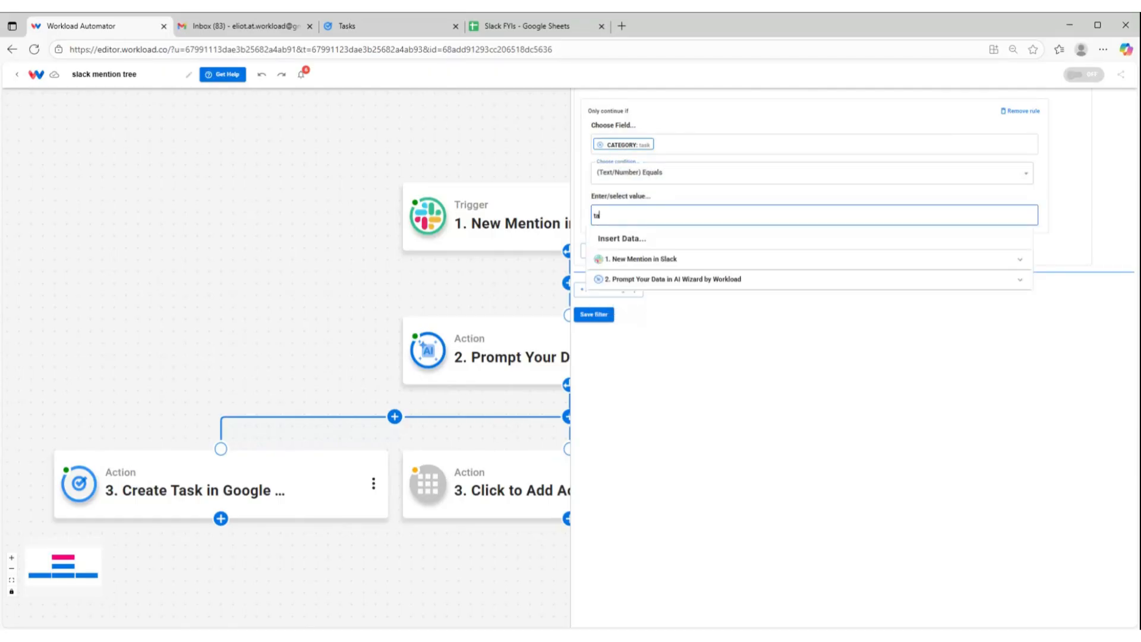
type("sk")
left_click(709, 344)
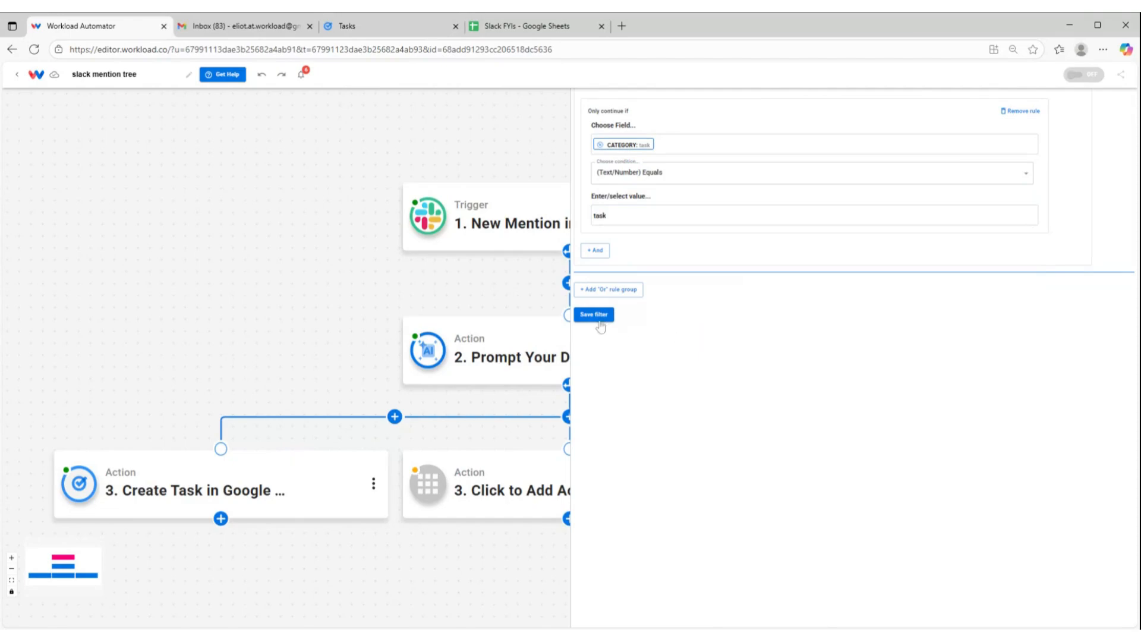
left_click(598, 318)
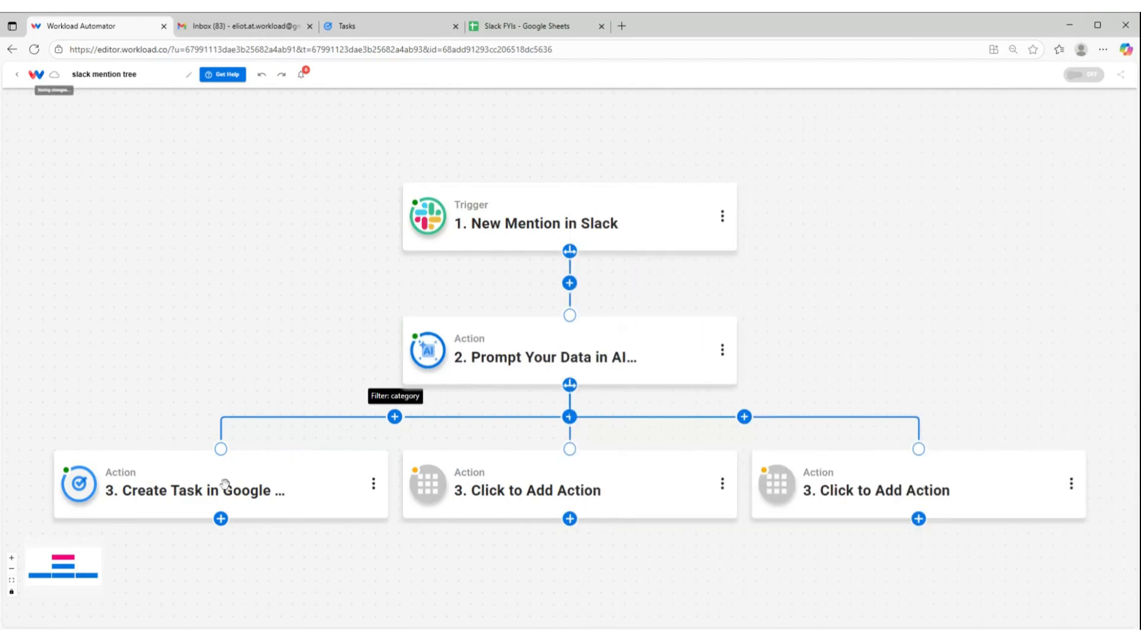
Retest the Slack trigger, select New Mention 2 as the sample, review its message text and continue
mouse_move(224, 491)
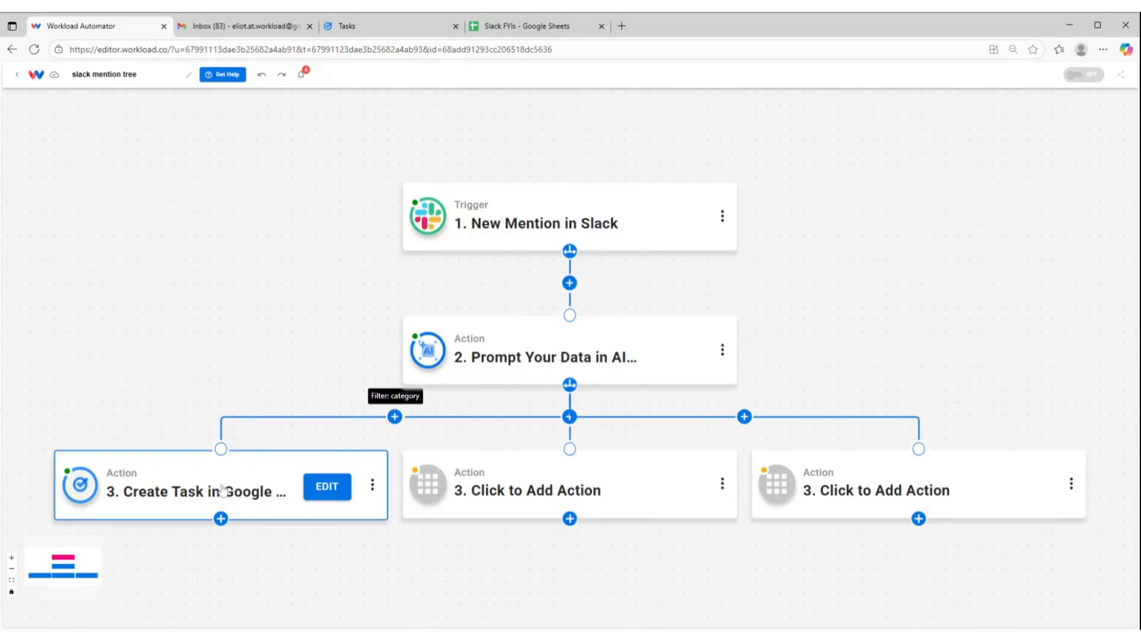
mouse_move(503, 235)
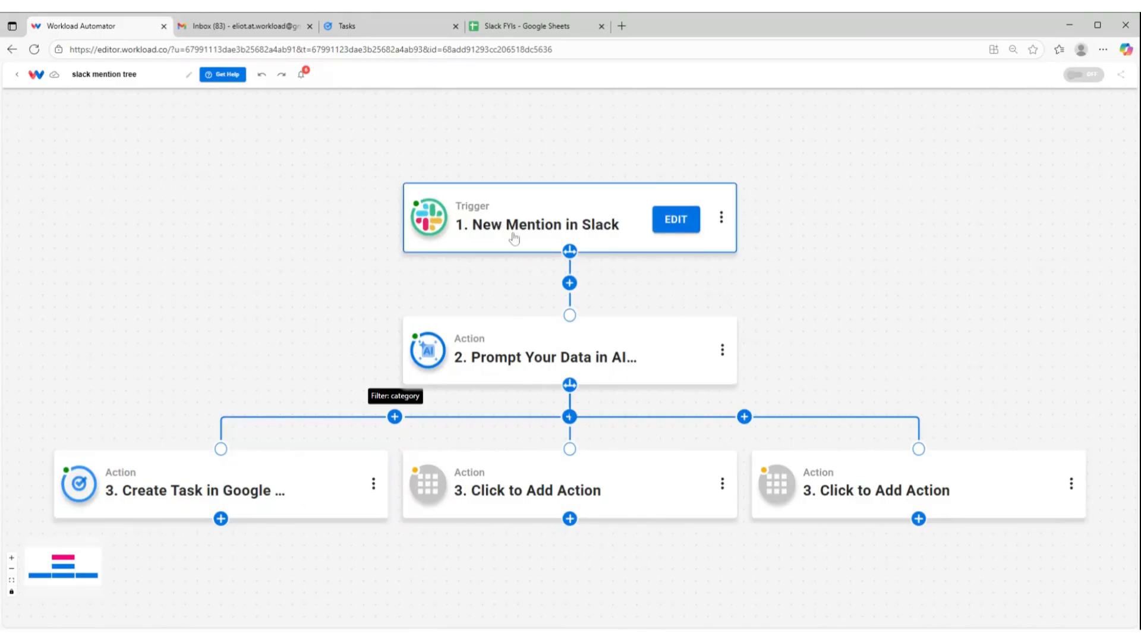
left_click(522, 241)
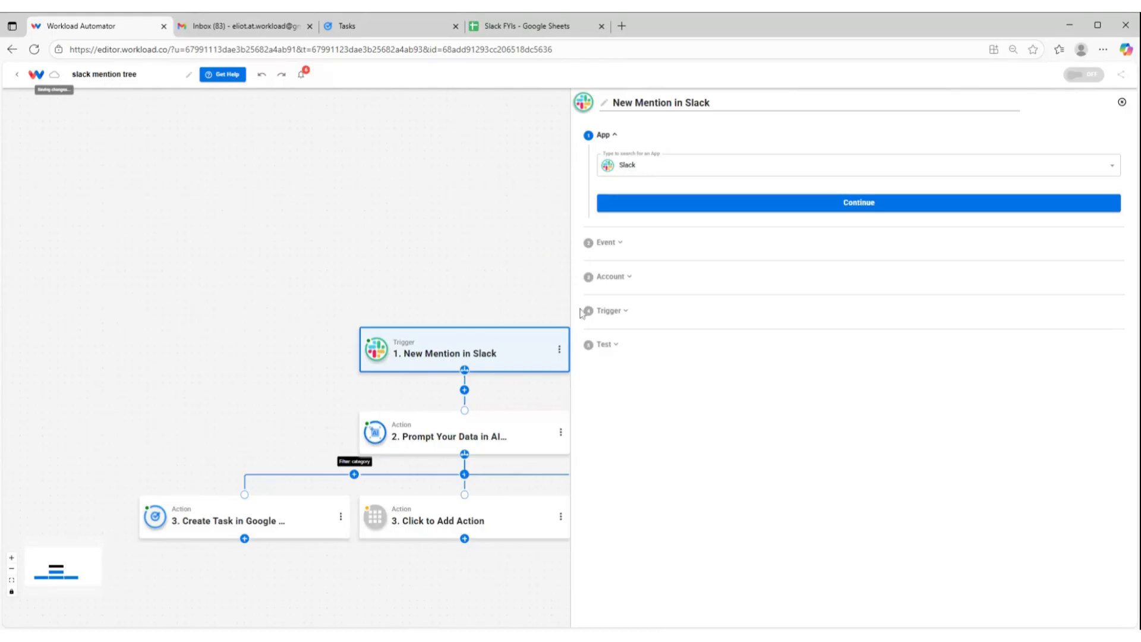
left_click(637, 319)
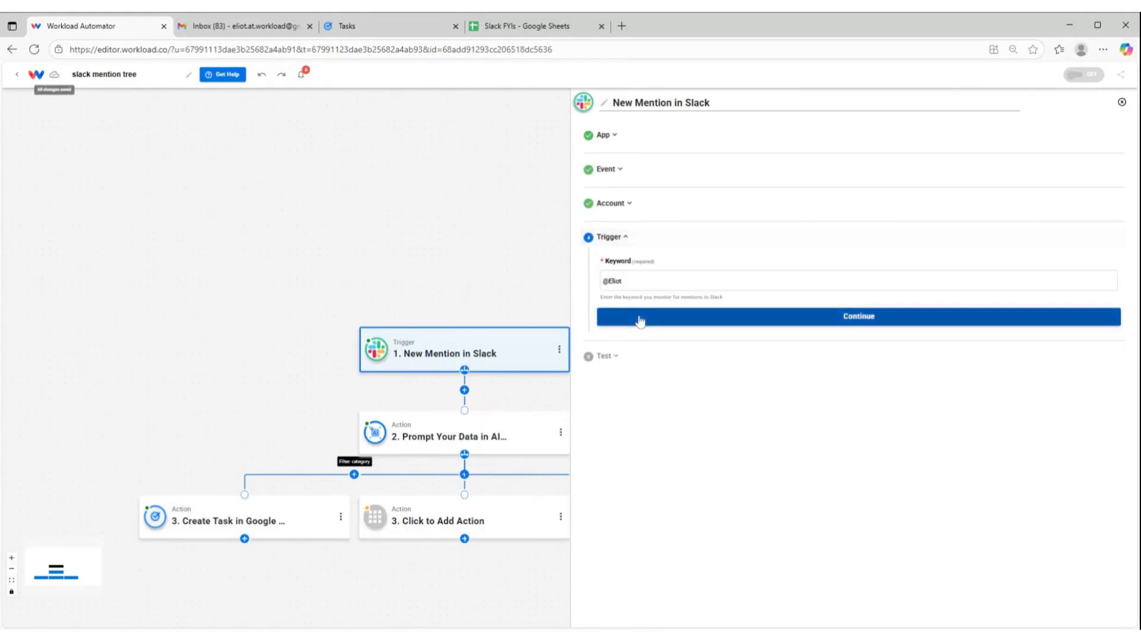
left_click(659, 320)
left_click(746, 372)
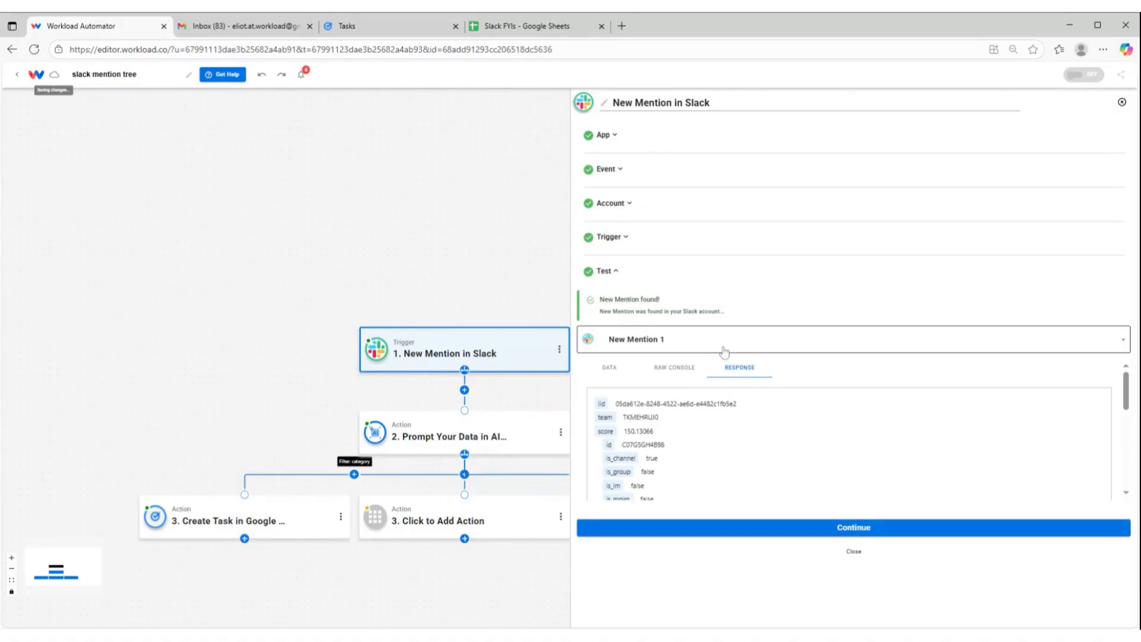
left_click(694, 354)
left_click(681, 419)
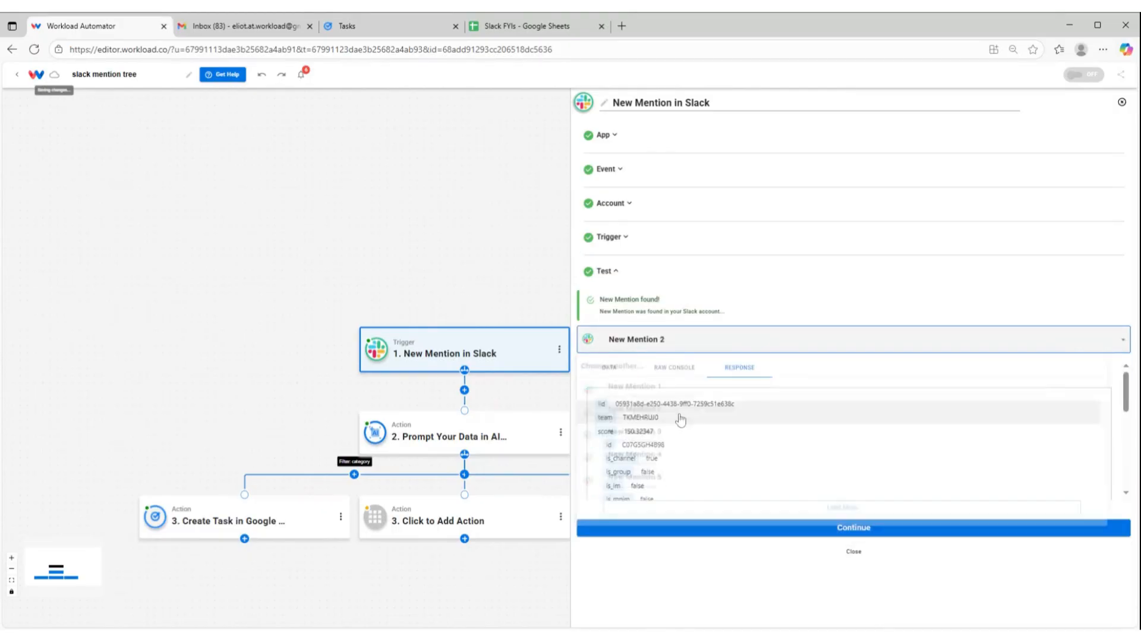
scroll(715, 469, "down", 10)
scroll(717, 452, "down", 2)
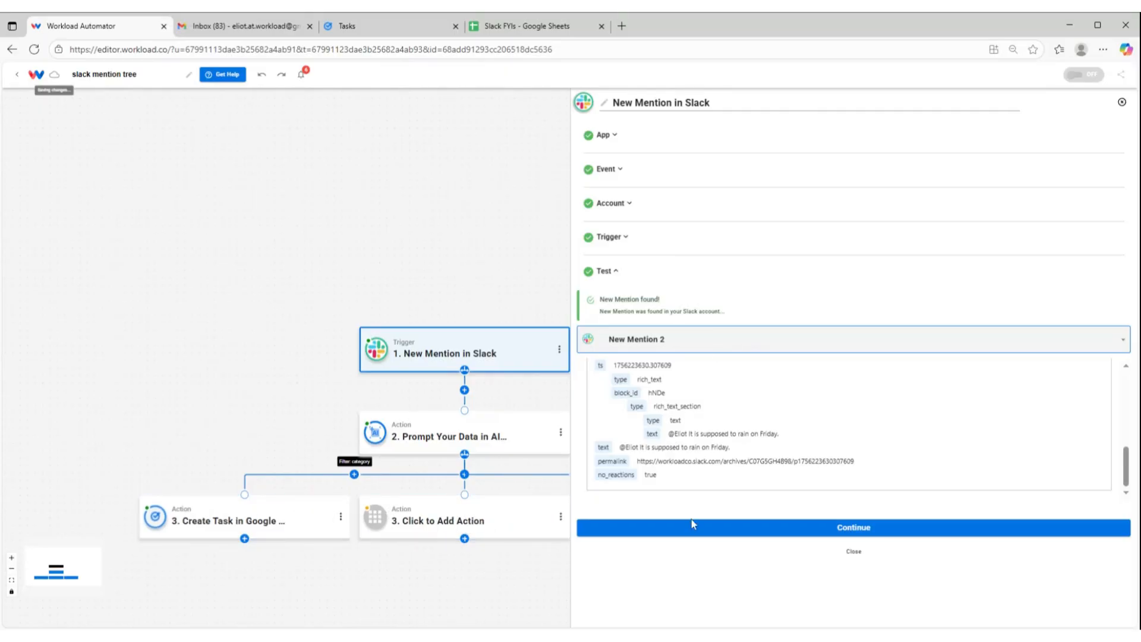
left_click(764, 529)
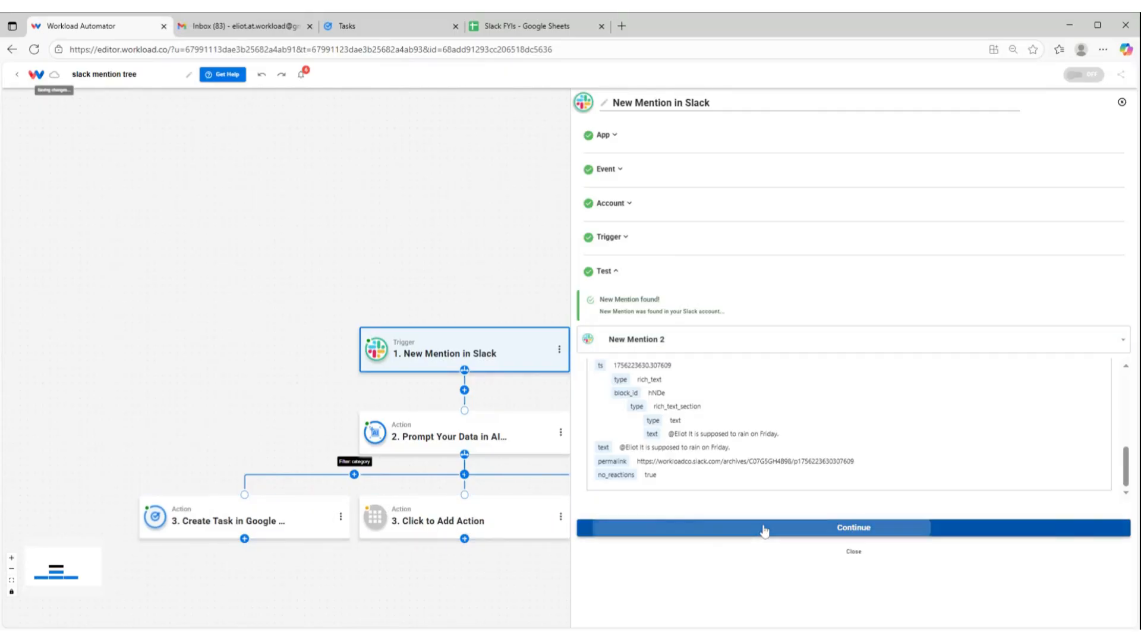
Test the AI Wizard prompt action with the new sample mention and finish it
left_click(730, 340)
scroll(789, 565, "down", 8)
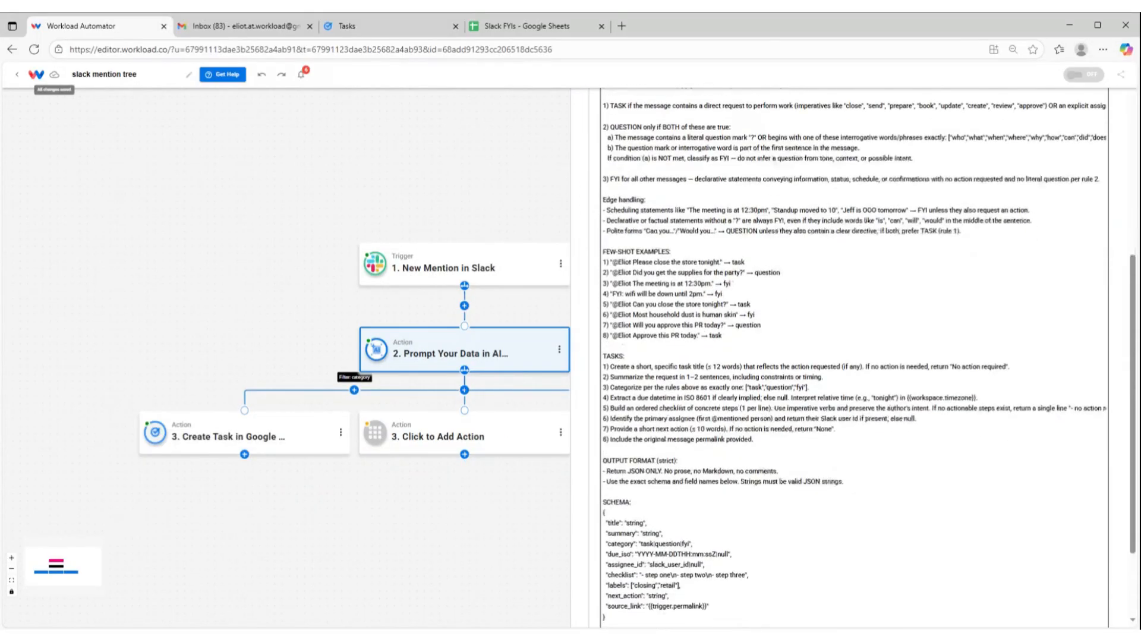
left_click(789, 561)
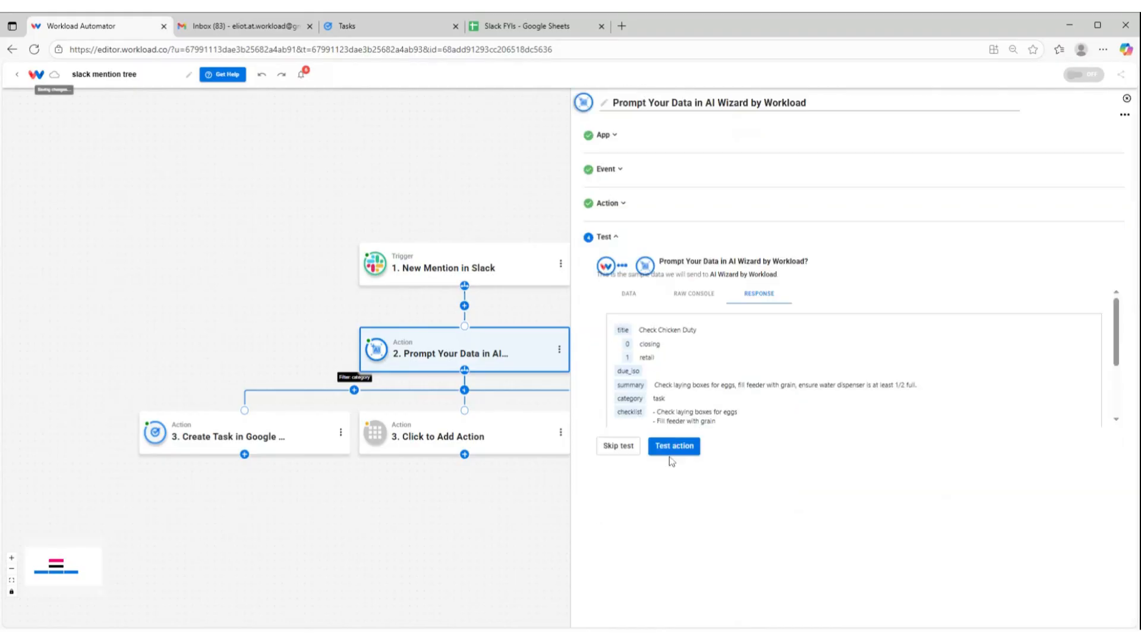
left_click(675, 447)
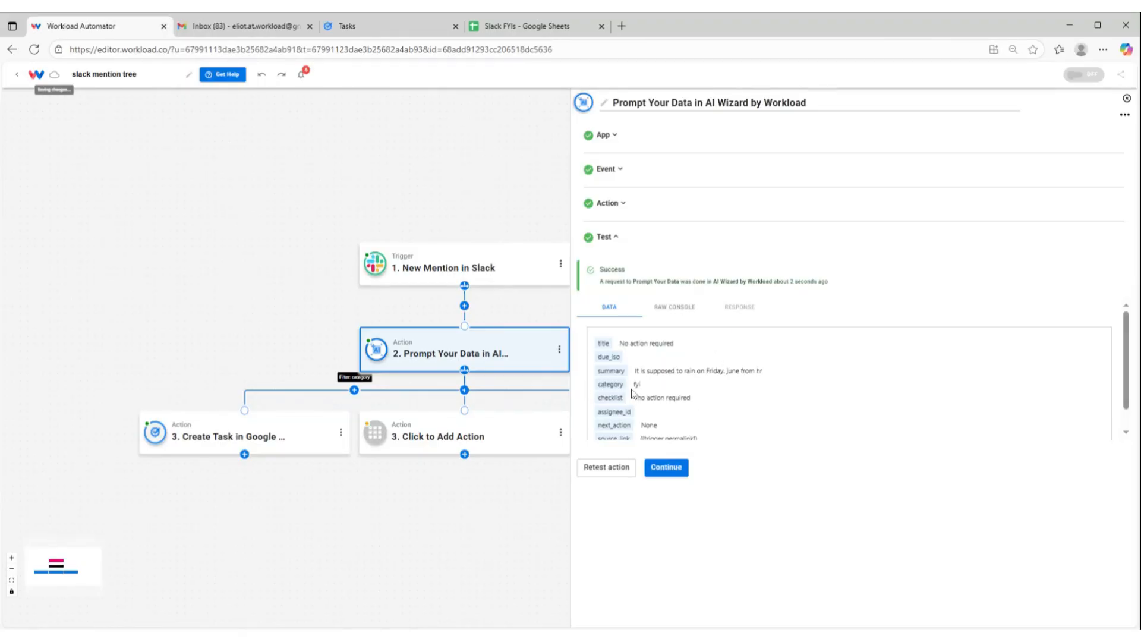
left_click(666, 467)
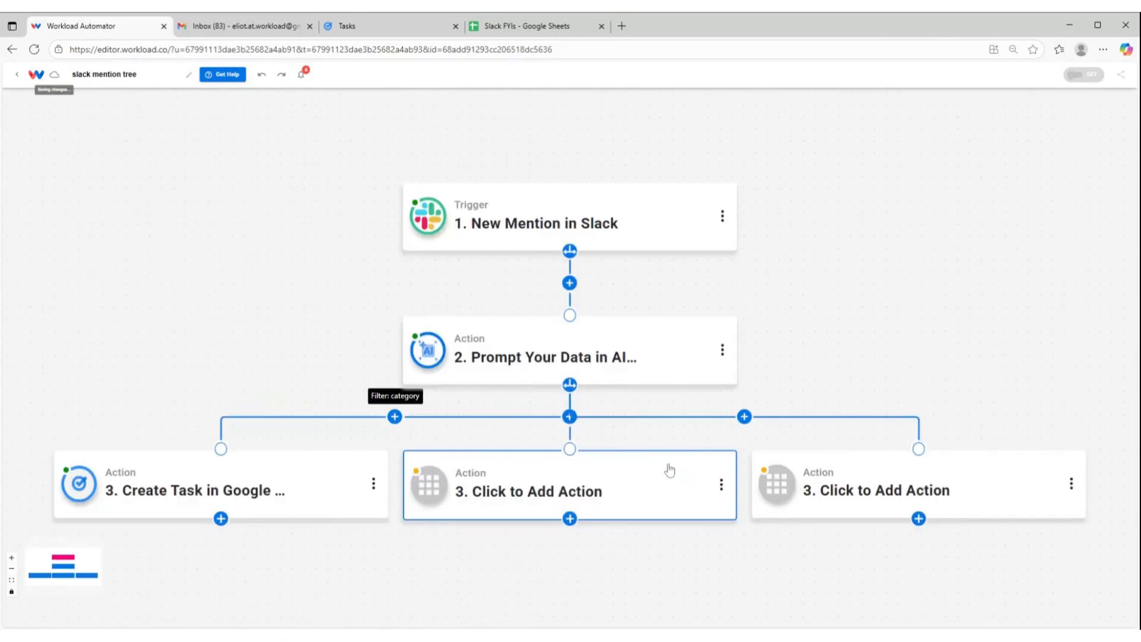
Set the middle path's empty action to Google Sheets with the Create Spreadsheet Row event and accept the connected account
left_click(539, 503)
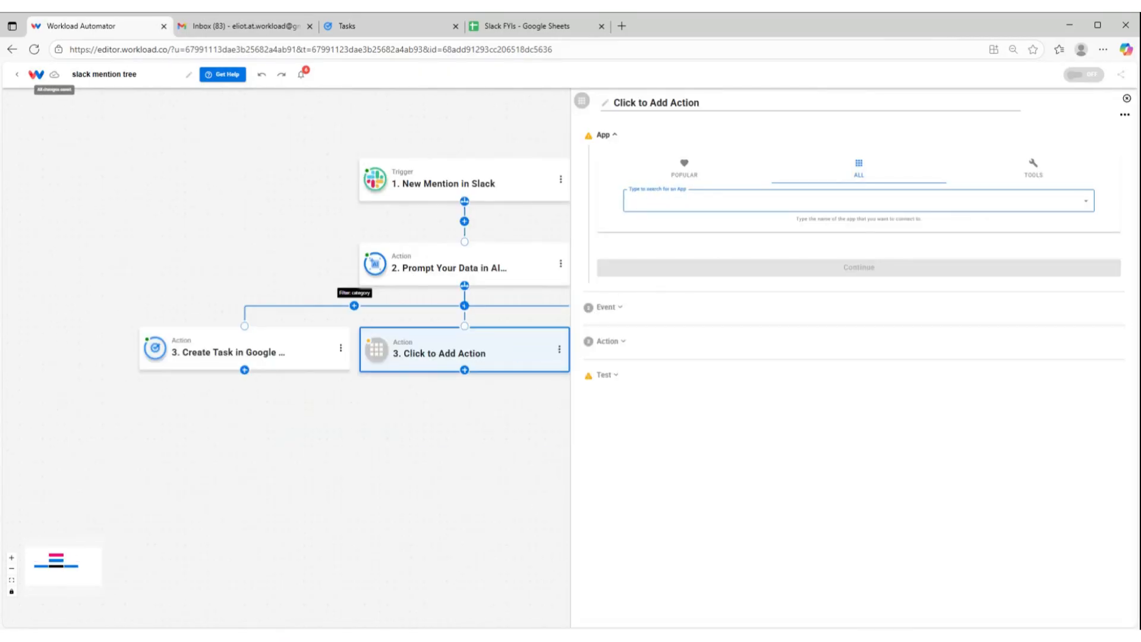
type("sheets")
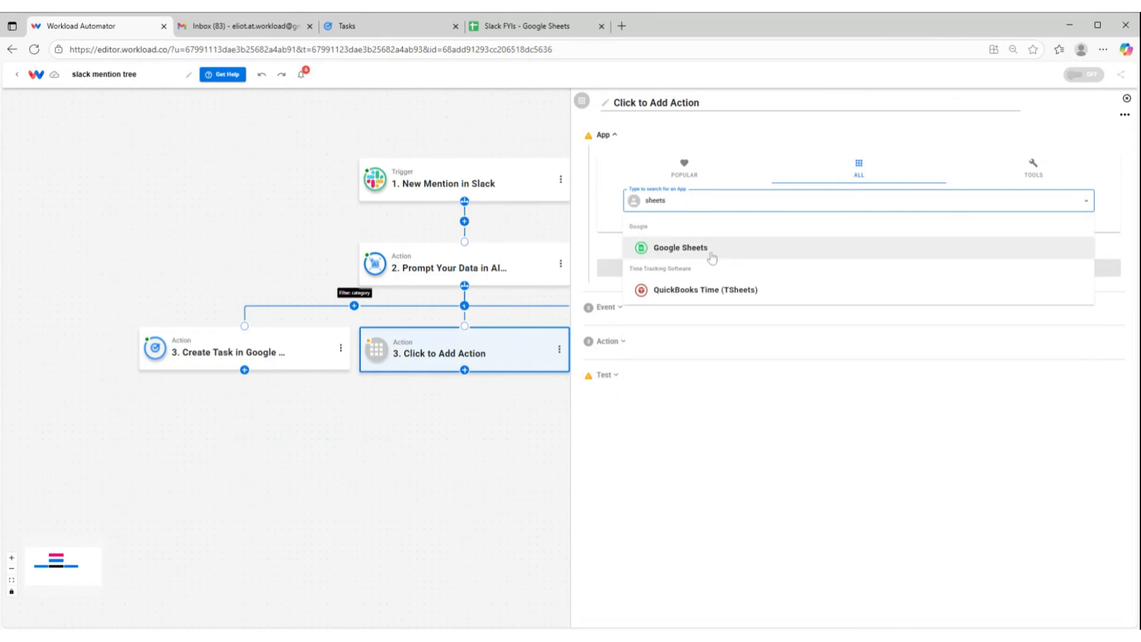
left_click(712, 257)
left_click(654, 198)
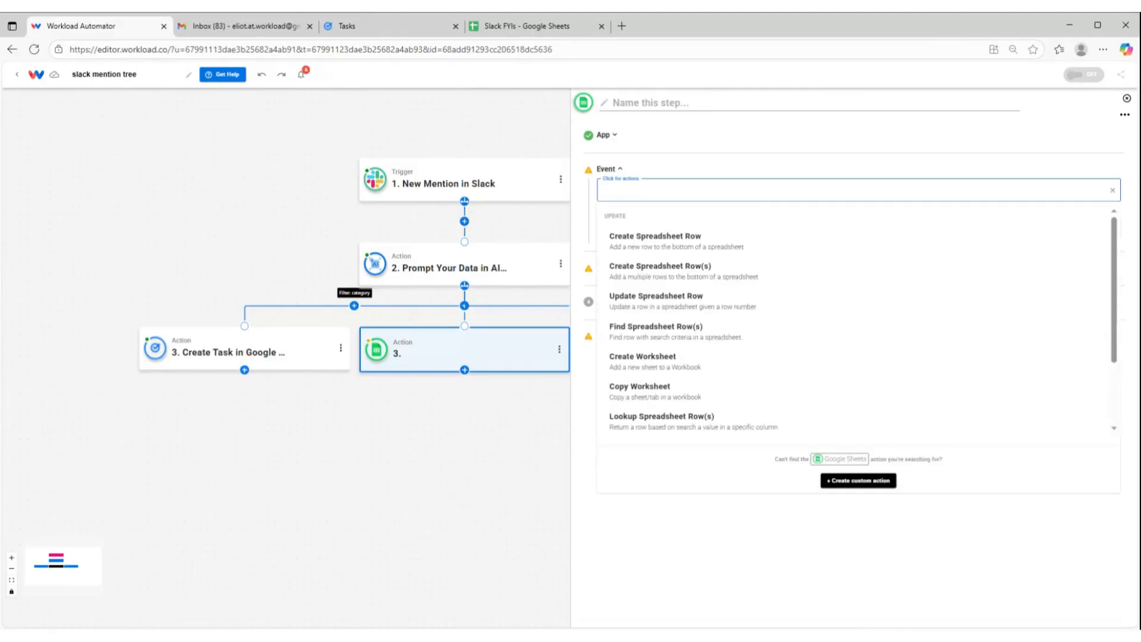
left_click(670, 243)
left_click(681, 235)
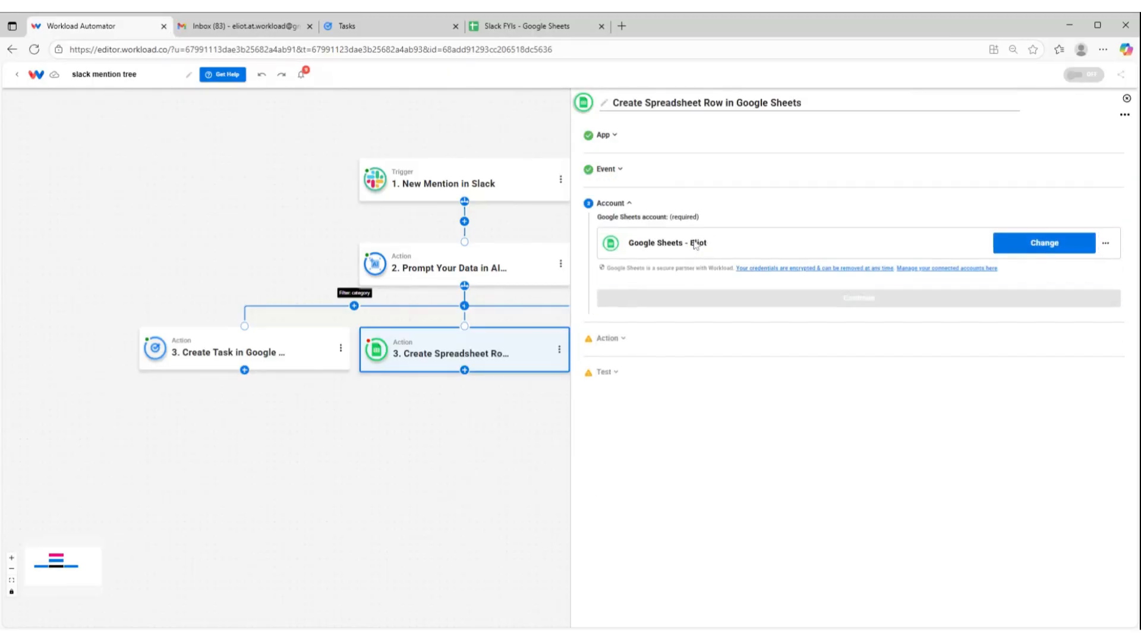
left_click(699, 299)
Choose the Slack FYIs spreadsheet and its Sheet1 worksheet for the new row
left_click(678, 300)
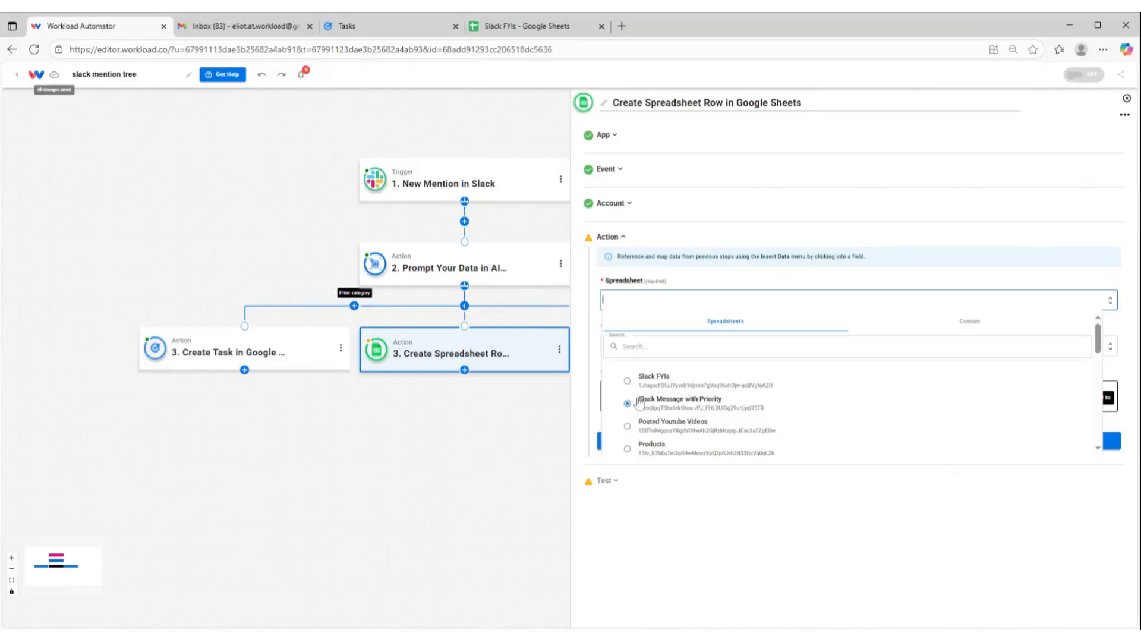
left_click(654, 383)
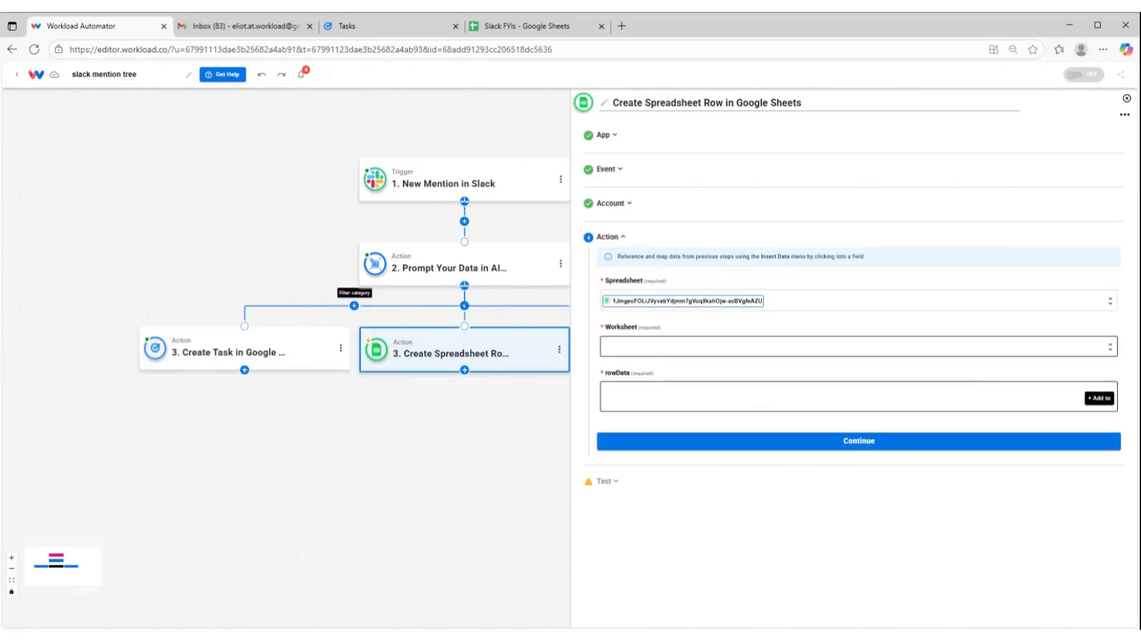
left_click(660, 346)
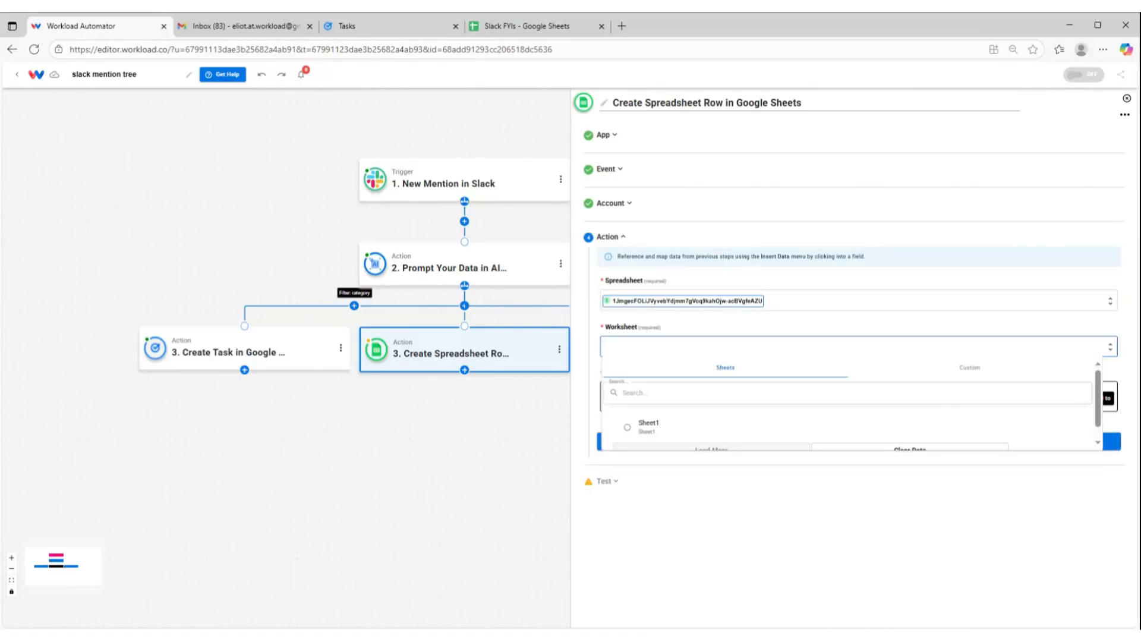
left_click(640, 430)
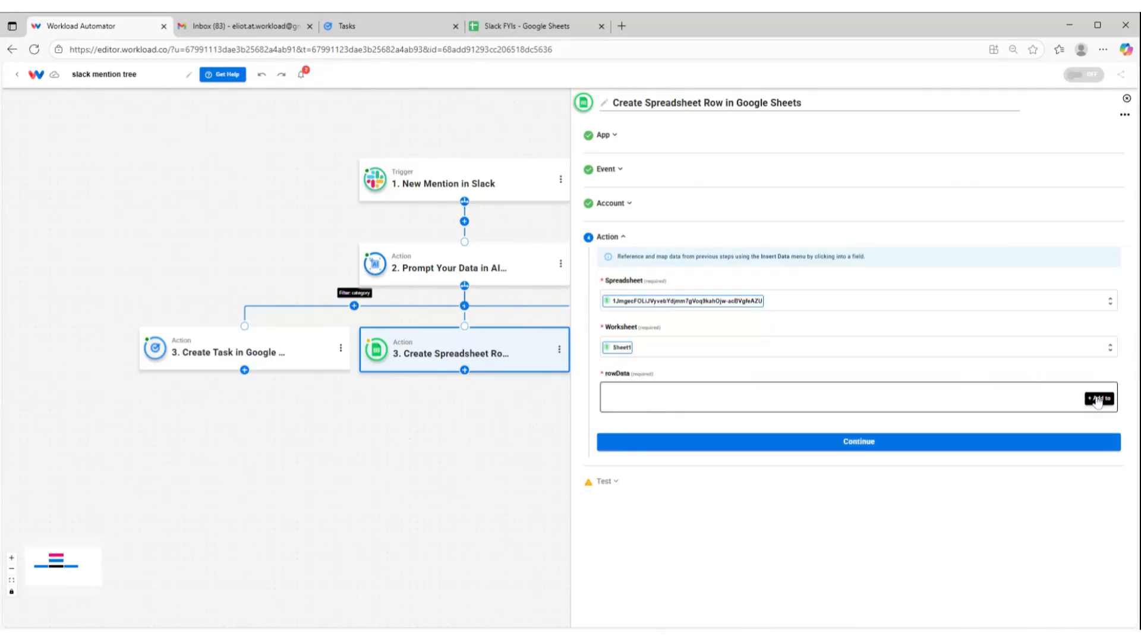
Add a row data entry that fills the channel column with the Slack mention's channel name
left_click(1100, 398)
left_click(625, 418)
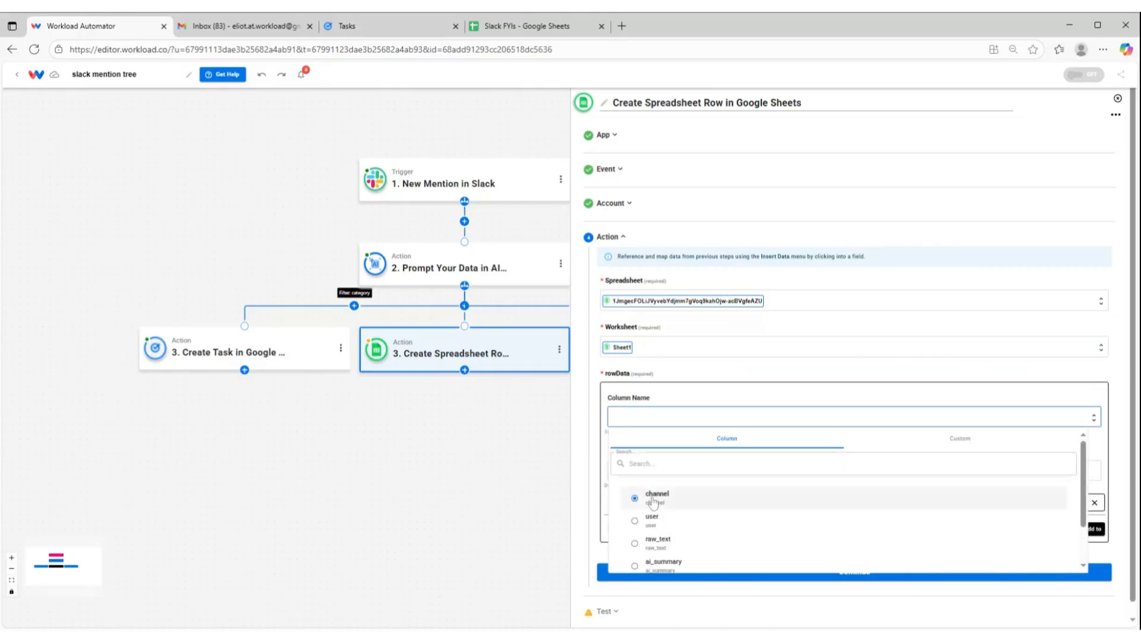
left_click(653, 498)
left_click(618, 473)
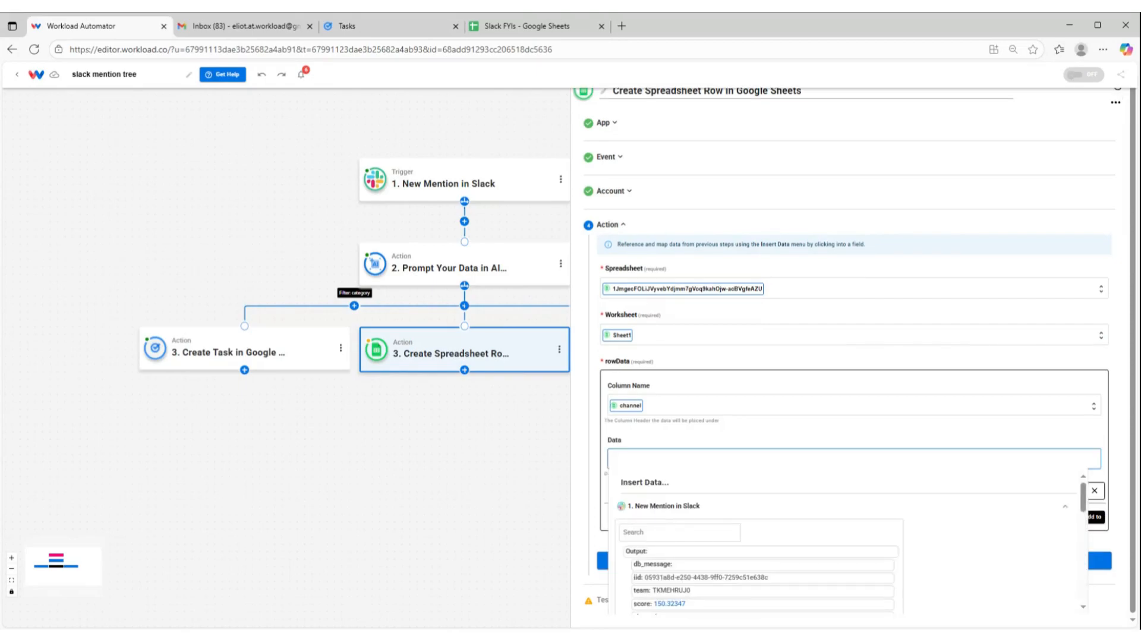
scroll(683, 535, "down", 5)
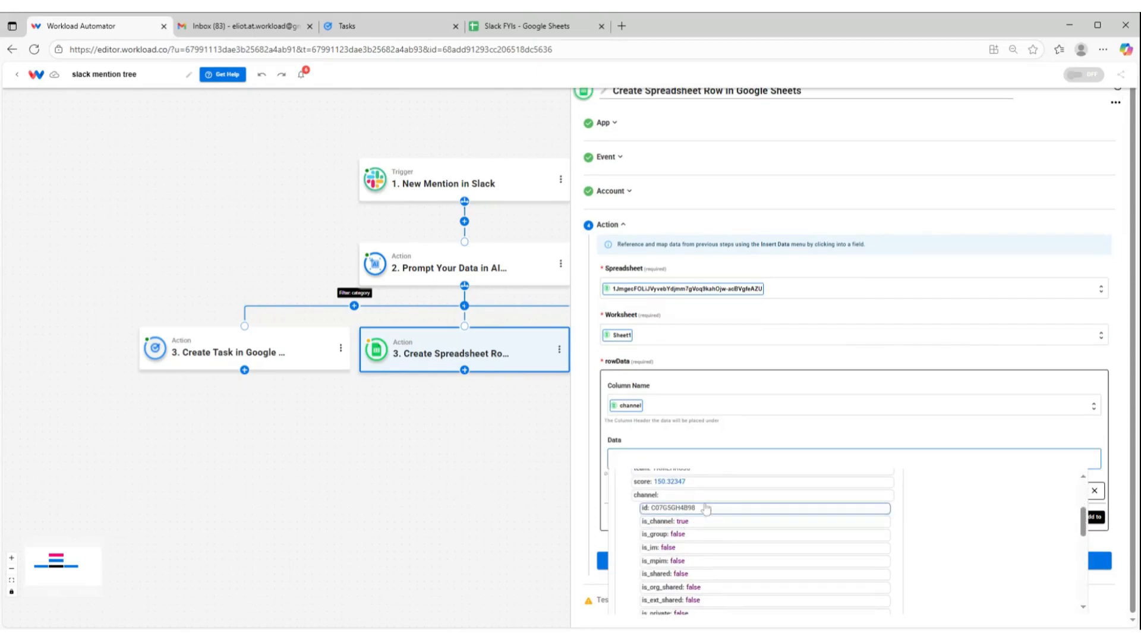
scroll(693, 522, "down", 2)
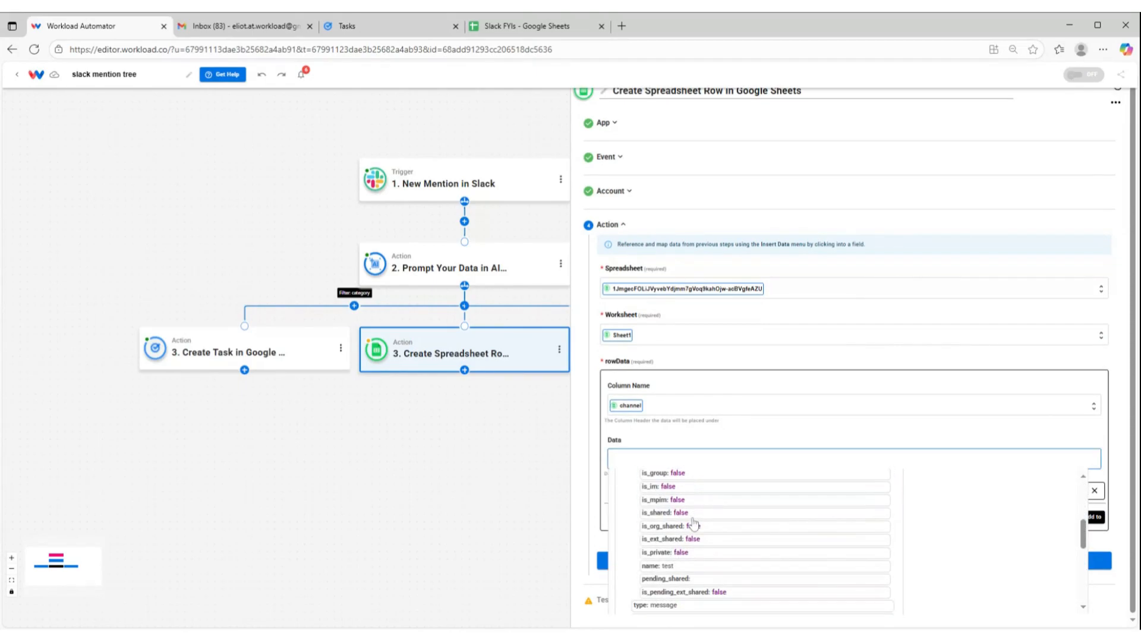
left_click(671, 568)
left_click(679, 426)
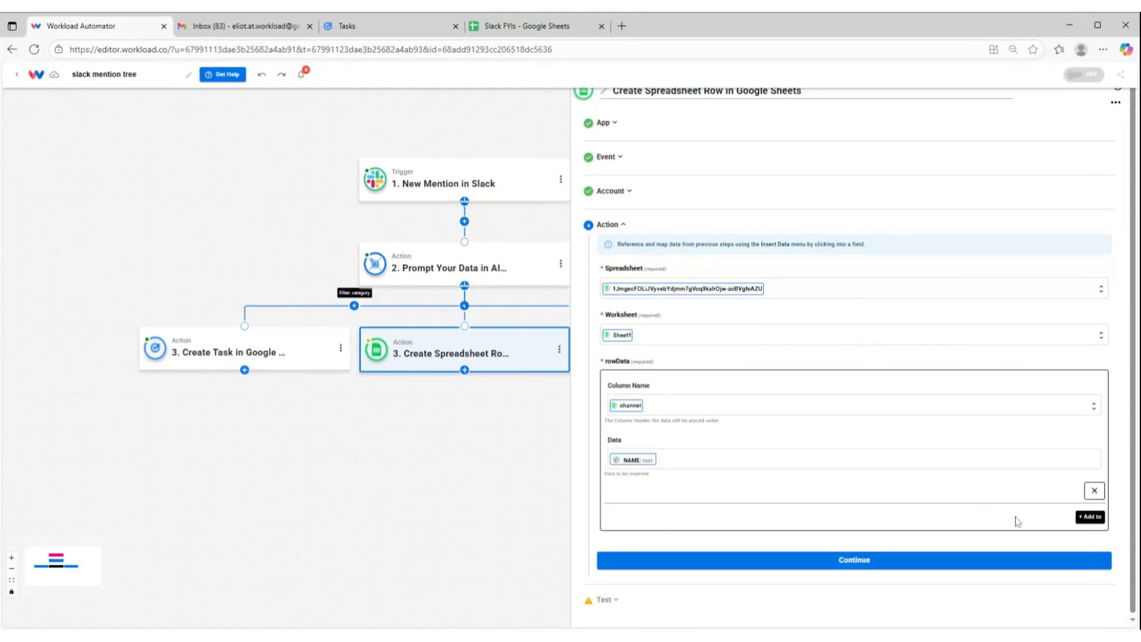
Add a second row data entry that fills the user column with the Slack mention's username
left_click(1094, 518)
left_click(662, 537)
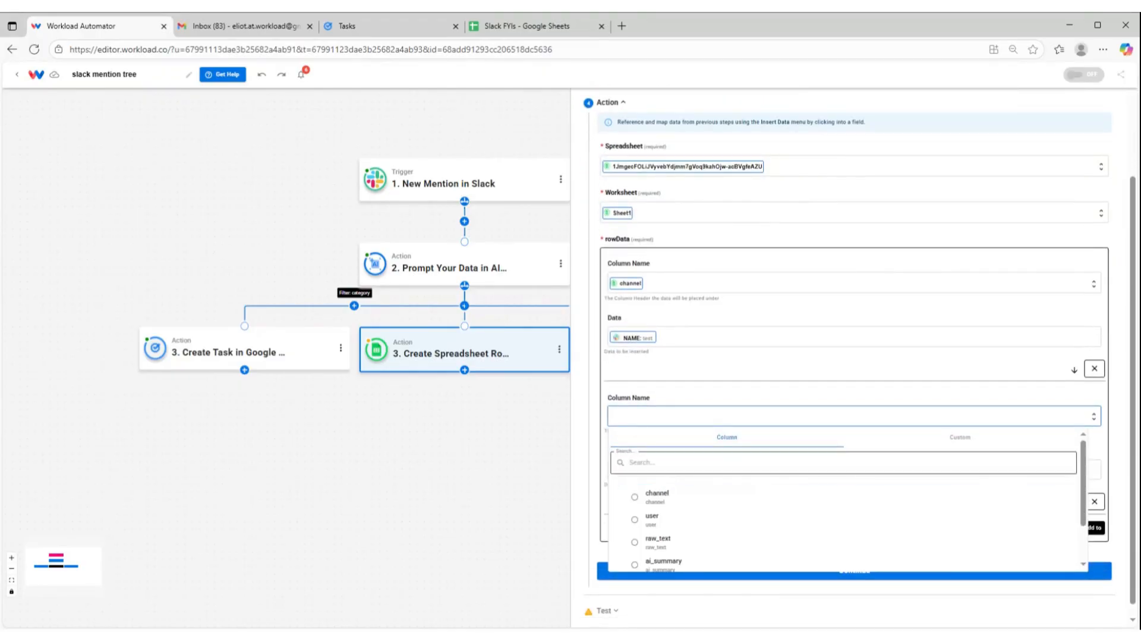
left_click(659, 522)
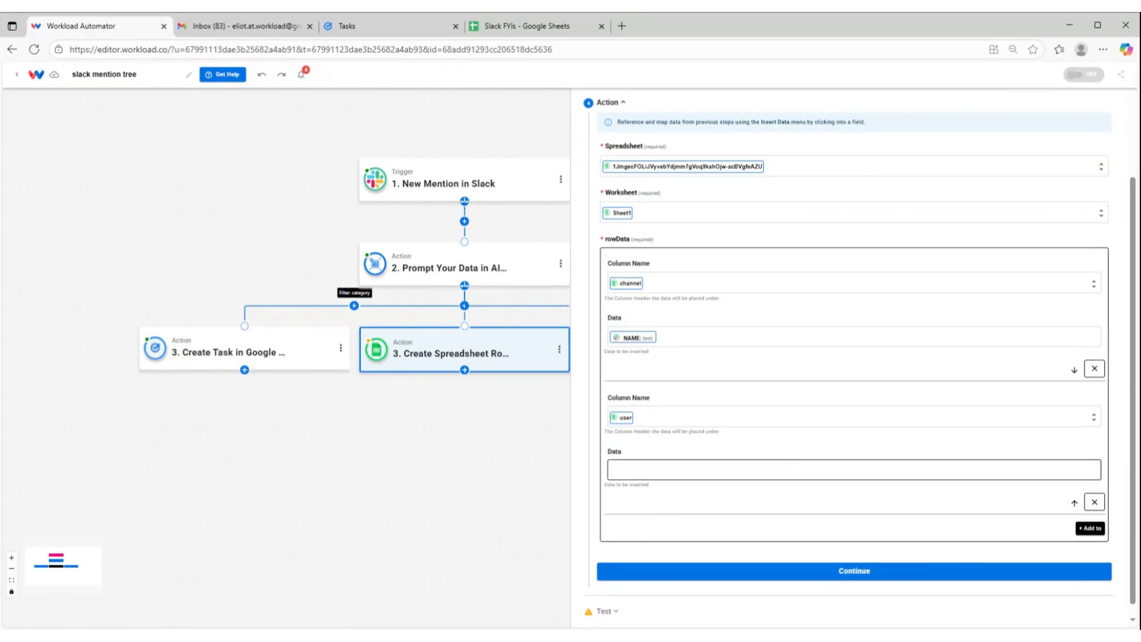
left_click(660, 469)
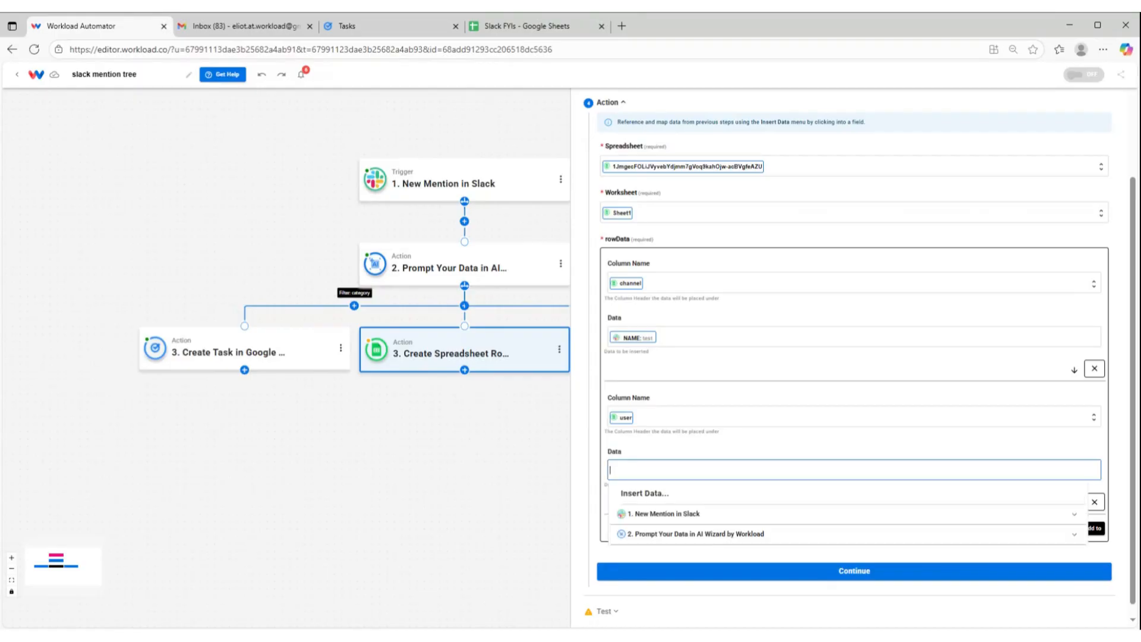
left_click(686, 515)
scroll(657, 541, "down", 5)
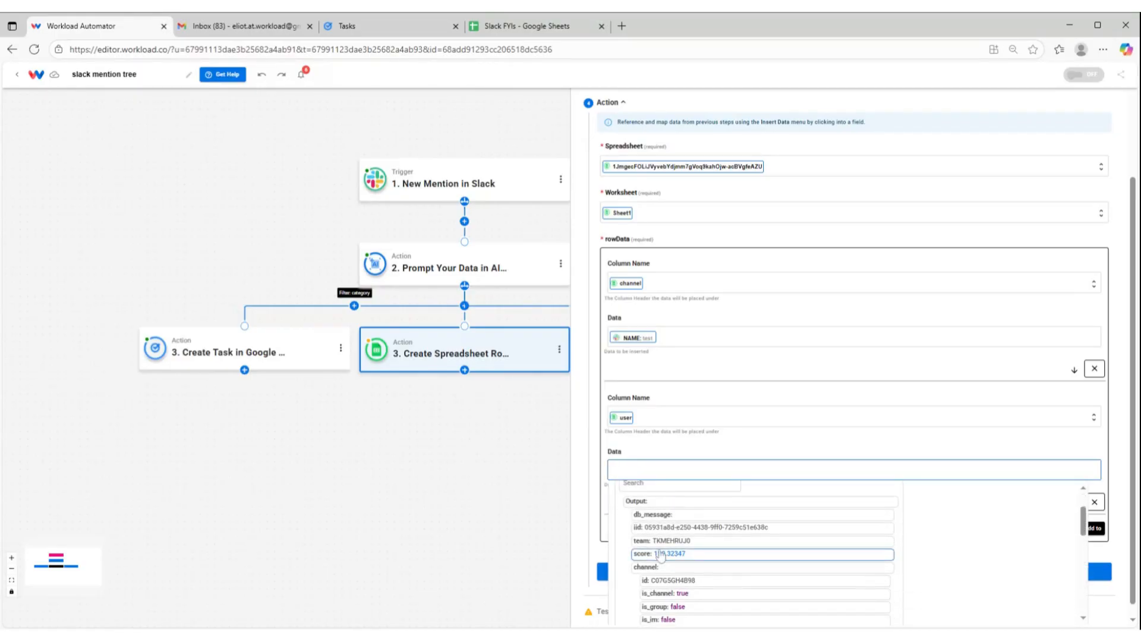
scroll(657, 541, "down", 5)
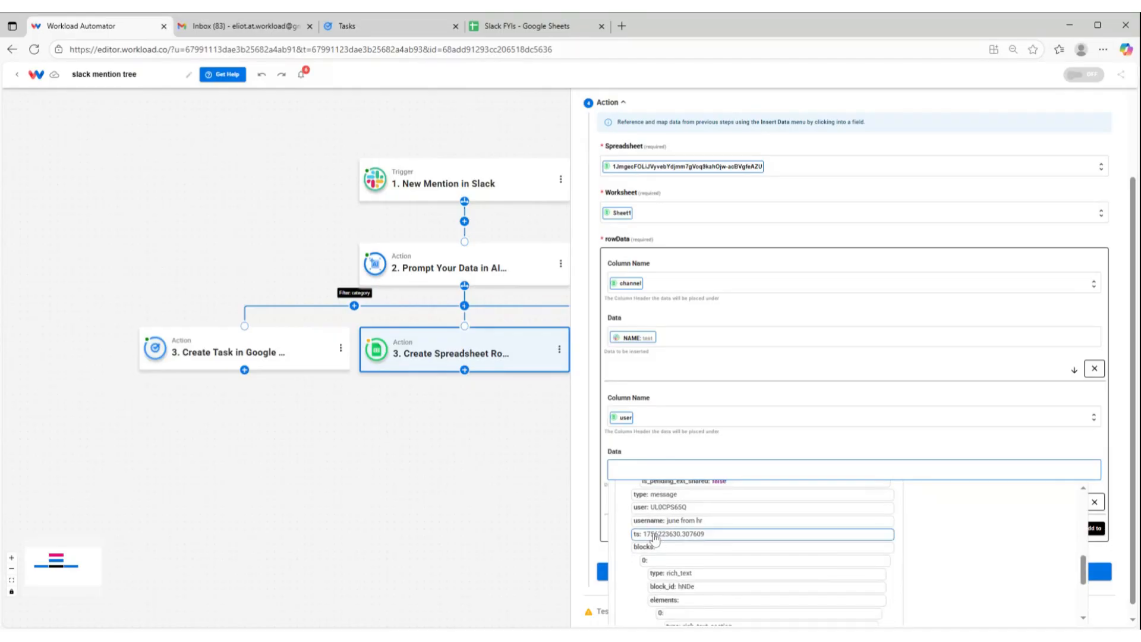
left_click(648, 520)
left_click(752, 439)
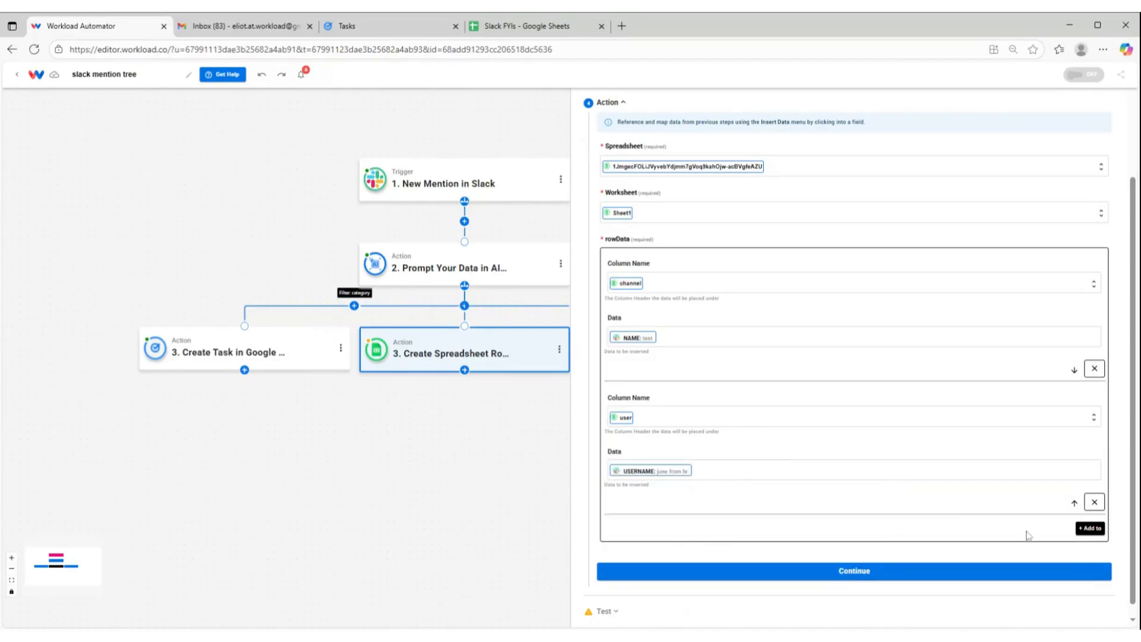
Add a row data entry that fills the raw_text column with the Slack mention's message text
left_click(1090, 529)
scroll(690, 538, "down", 2)
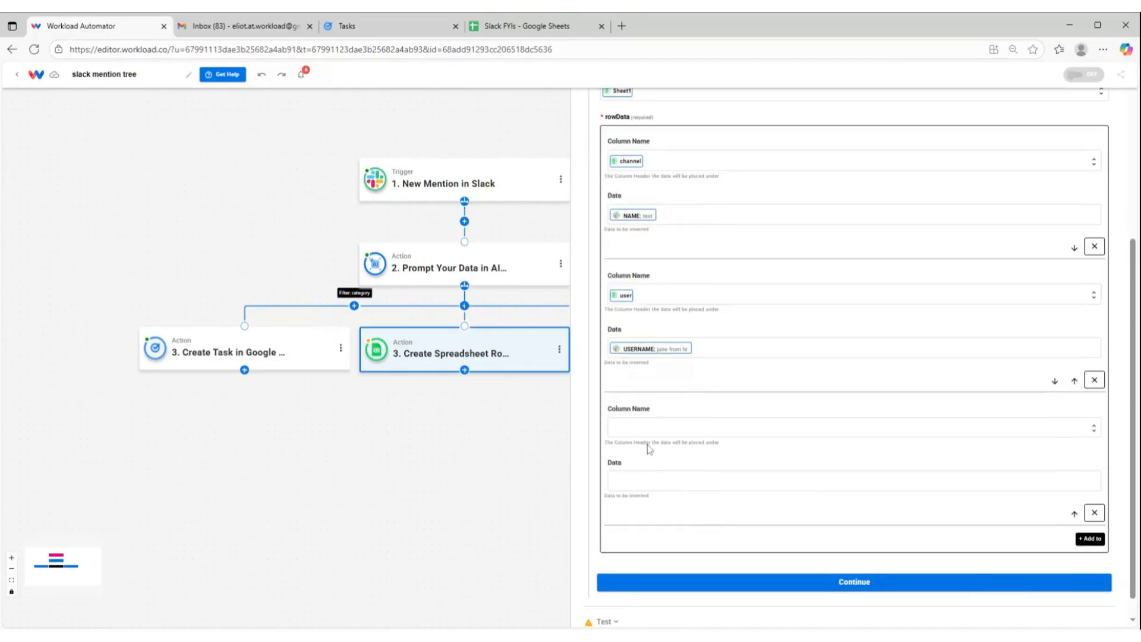
left_click(650, 428)
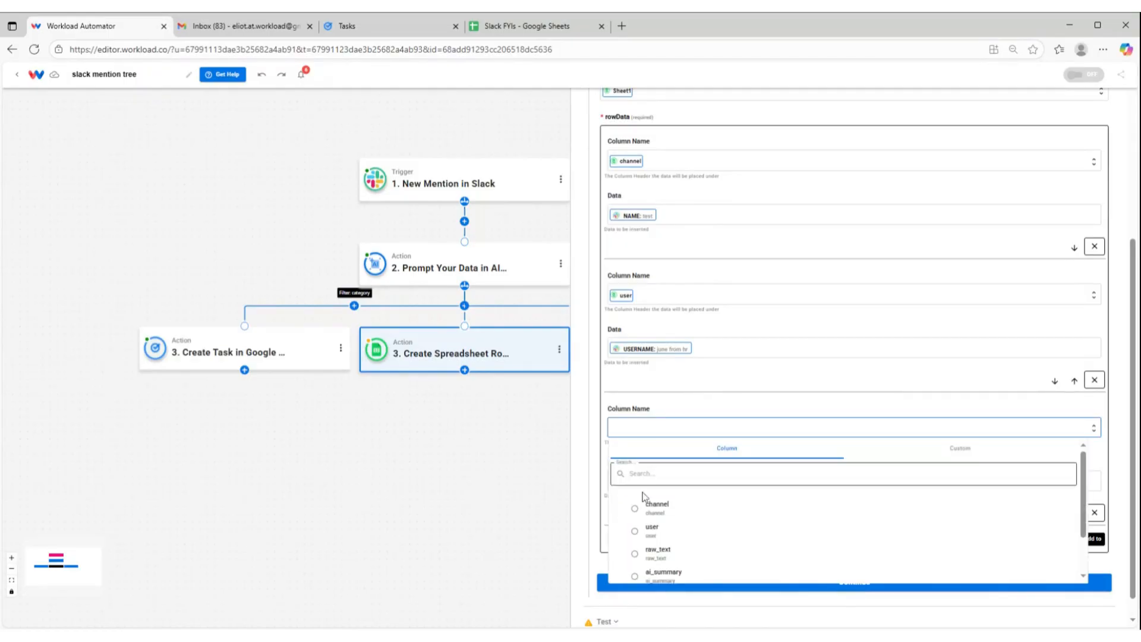
left_click(652, 547)
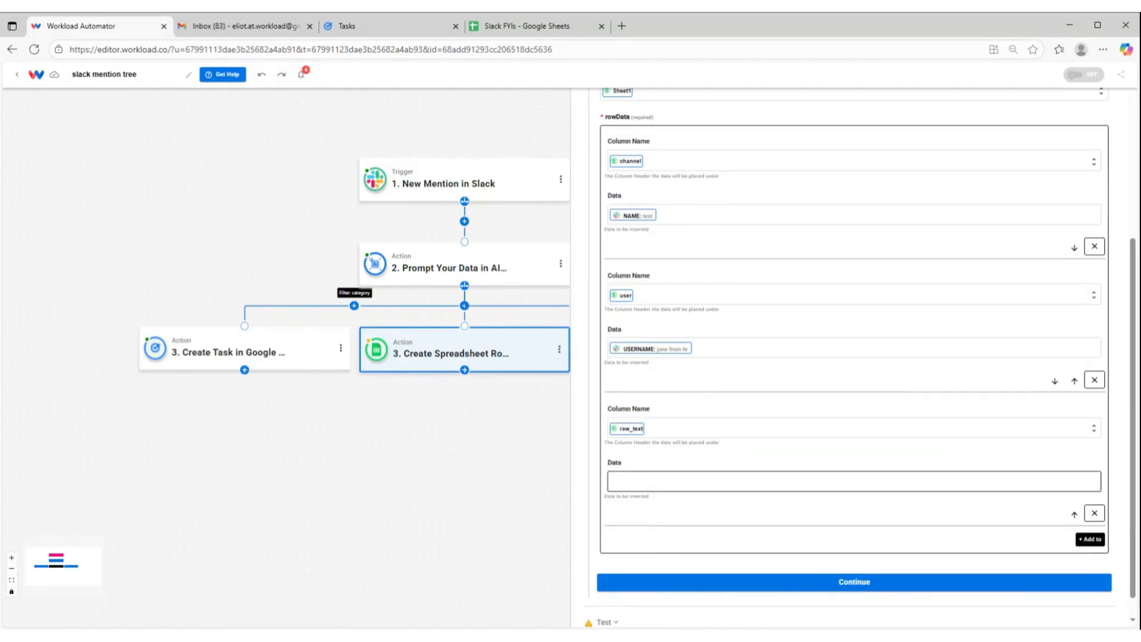
left_click(642, 482)
left_click(647, 524)
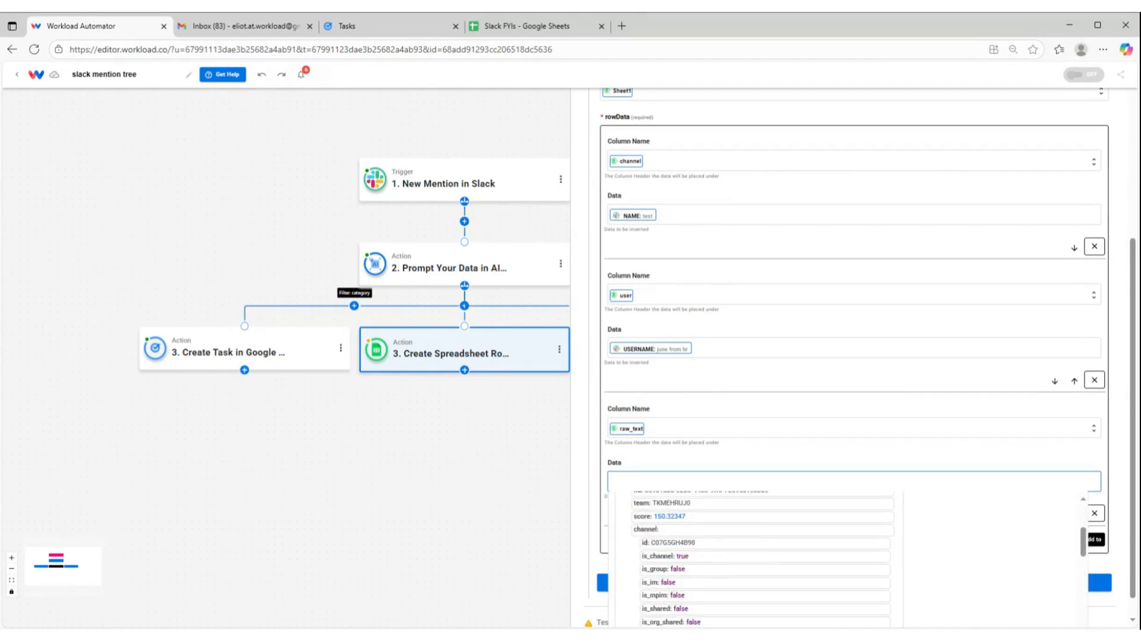
scroll(743, 547, "down", 3)
scroll(660, 505, "up", 2)
scroll(660, 535, "down", 7)
left_click(661, 560)
left_click(773, 437)
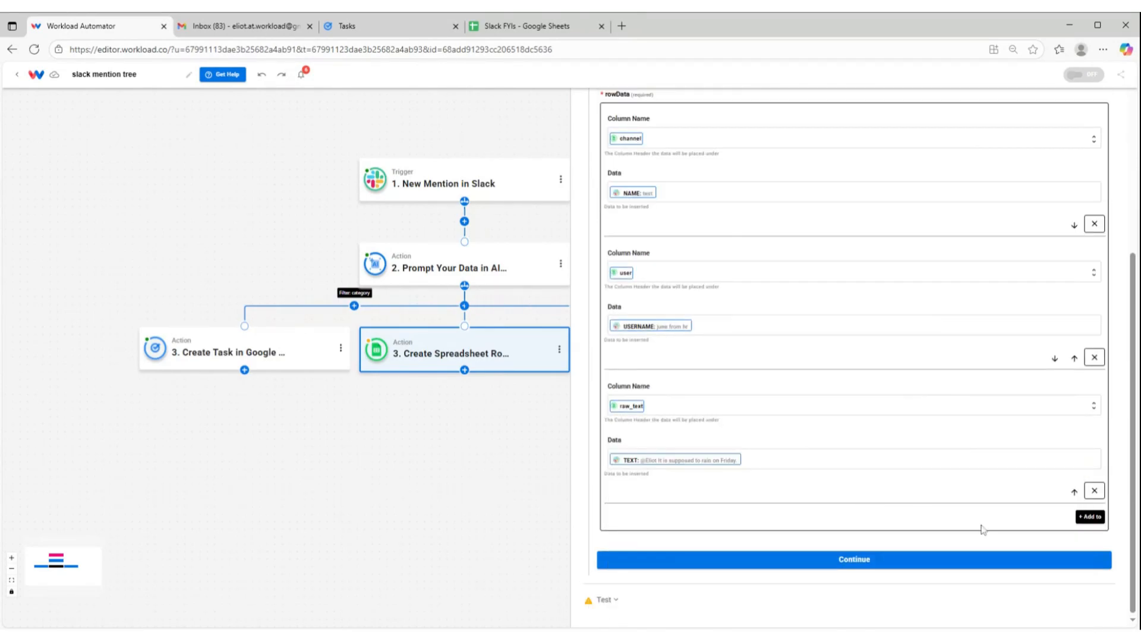
Add a row data entry that fills the ai_summary column with the summary from the AI Wizard output
left_click(1082, 523)
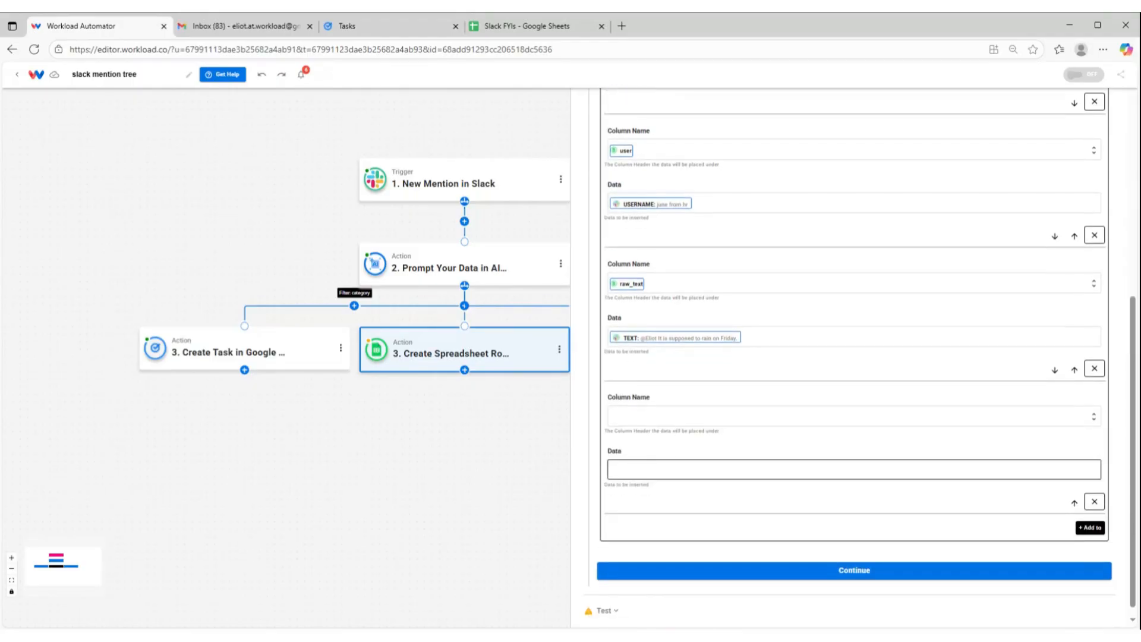
scroll(708, 508, "down", 1)
left_click(677, 510)
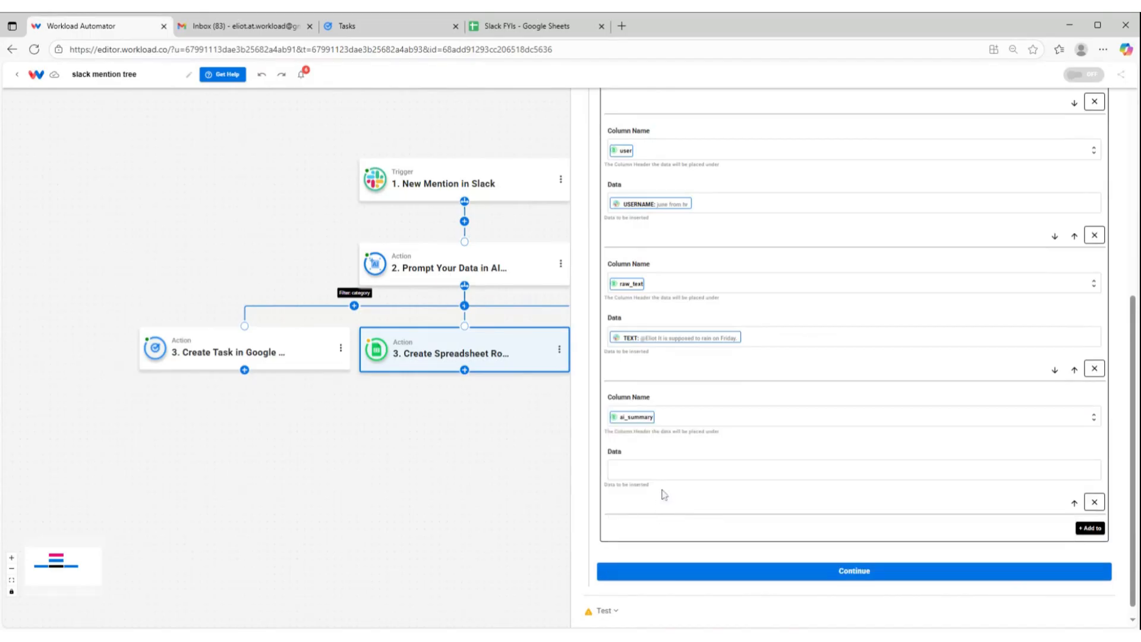
left_click(721, 467)
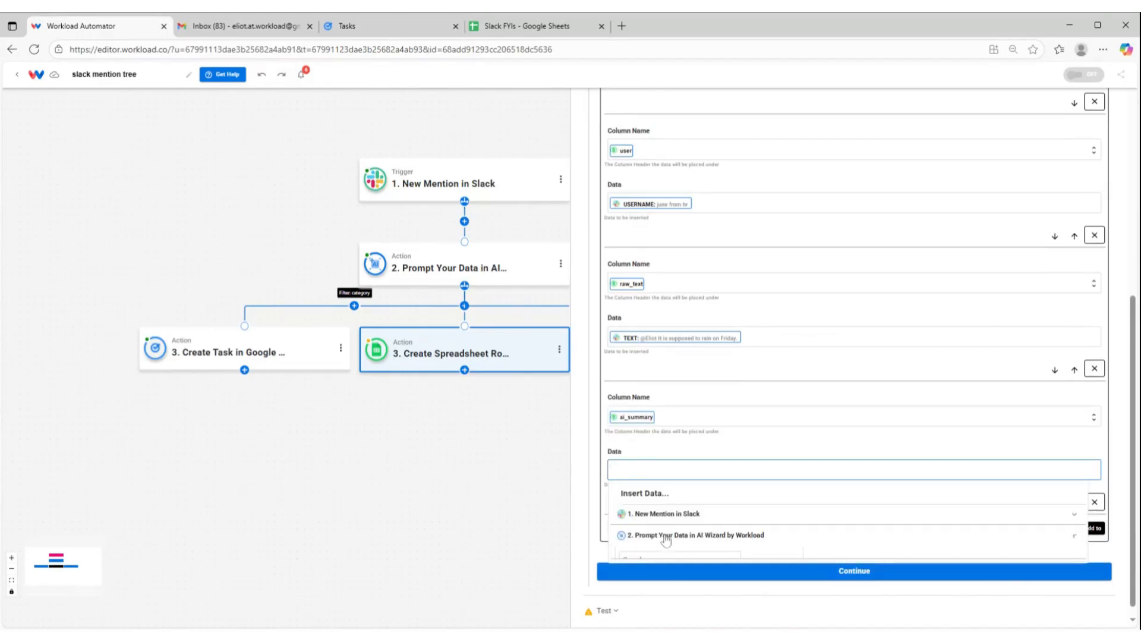
left_click(666, 537)
scroll(666, 538, "down", 2)
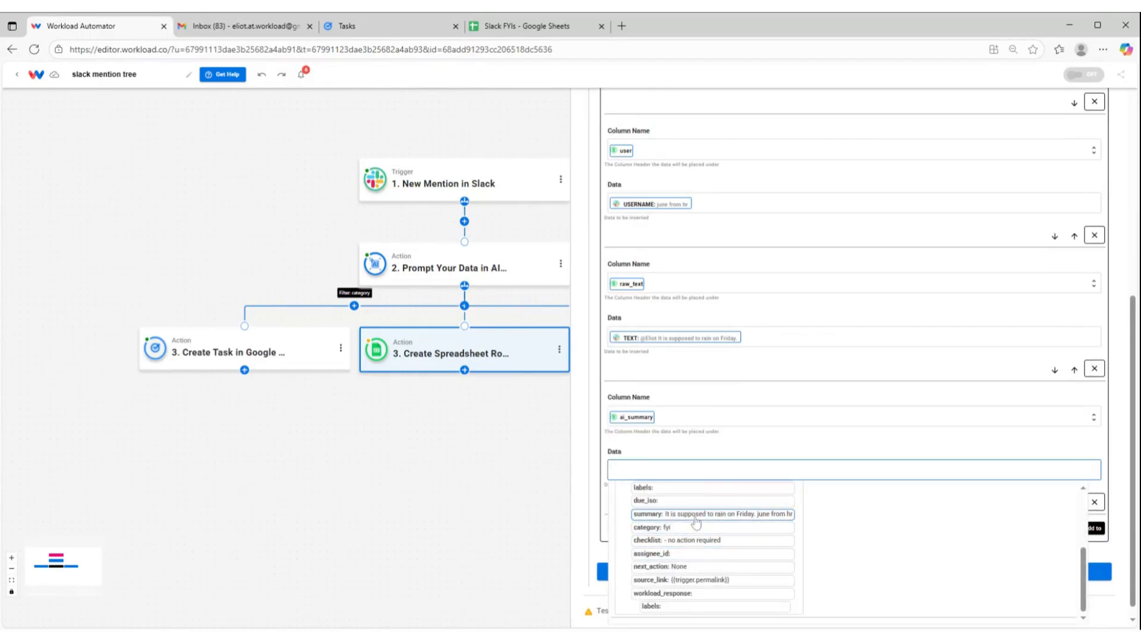
left_click(697, 517)
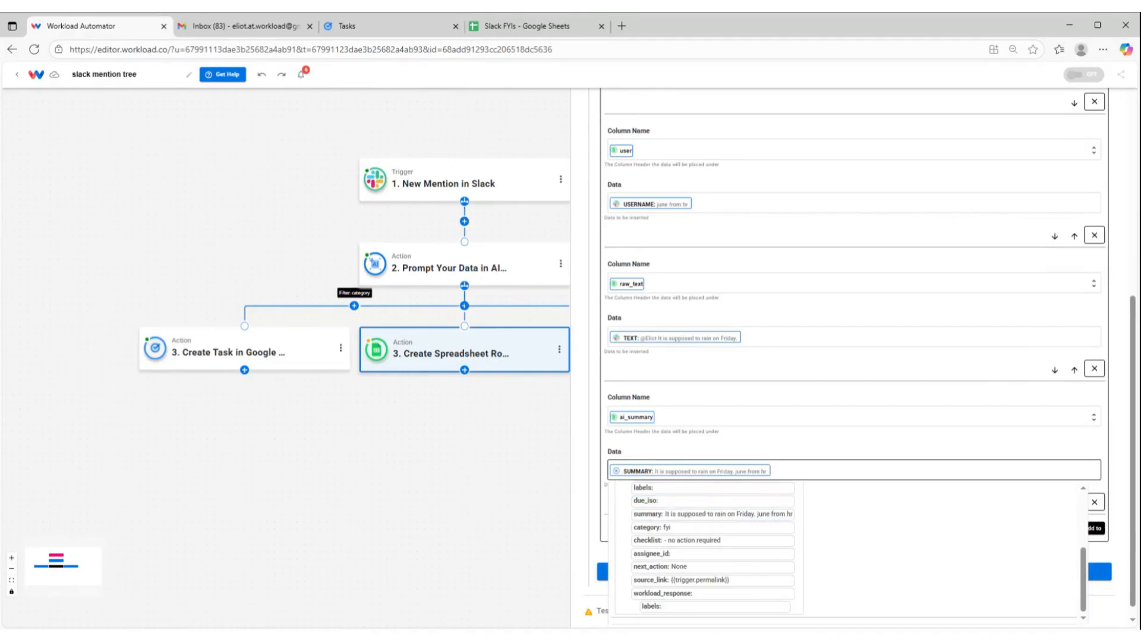
left_click(708, 446)
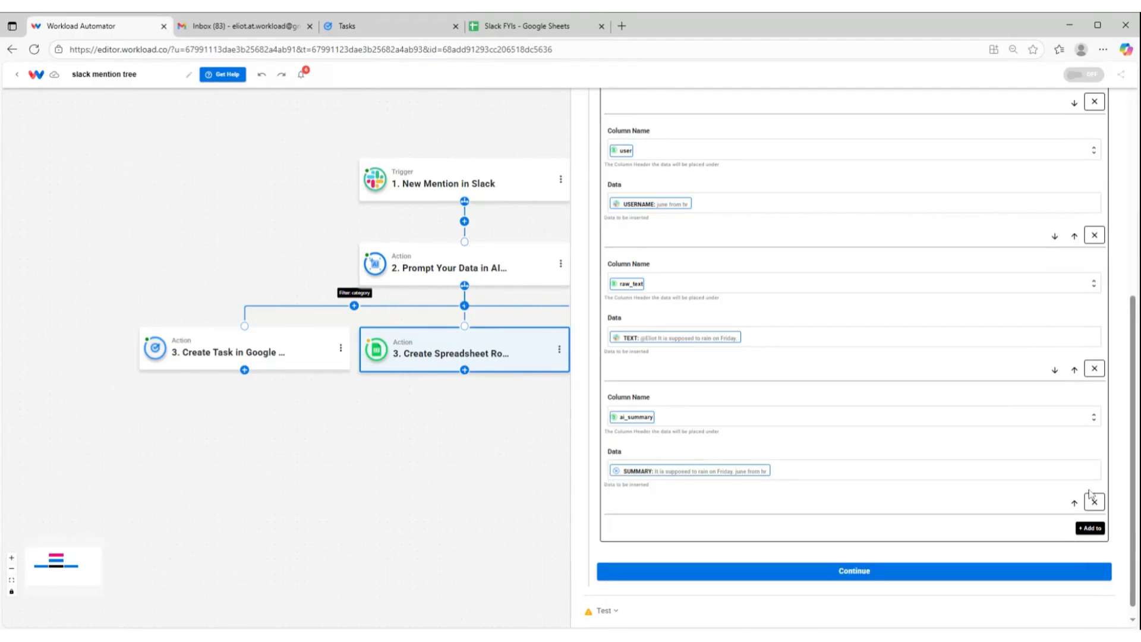
Add a row data entry that fills the ai_category column with the category from the AI Wizard output
left_click(1092, 529)
left_click(648, 452)
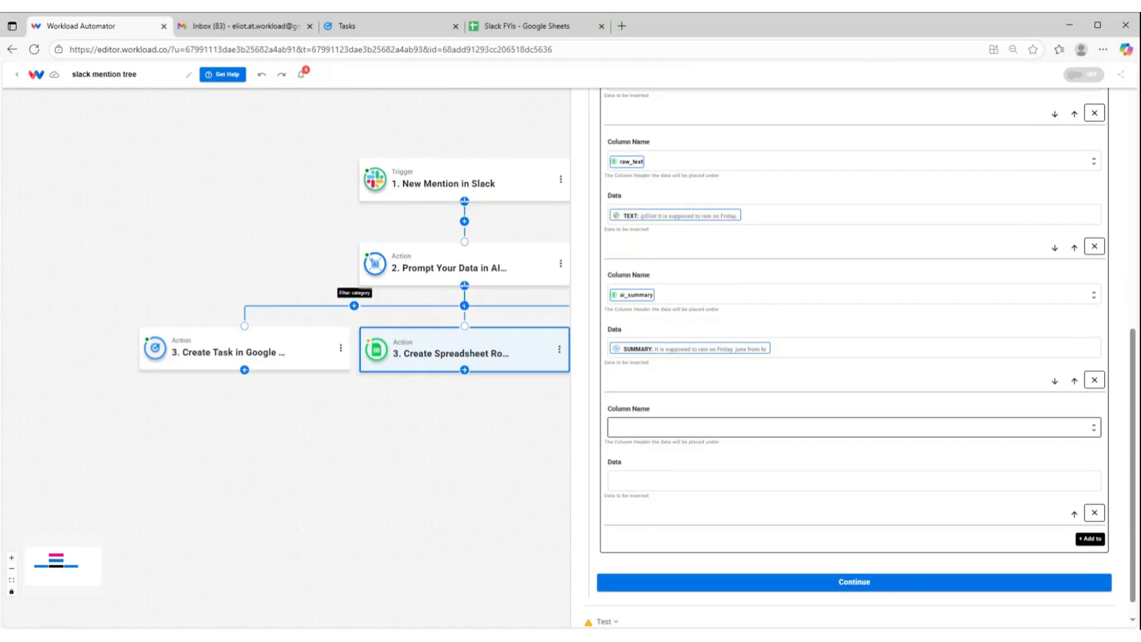
scroll(683, 500, "down", 2)
left_click(695, 544)
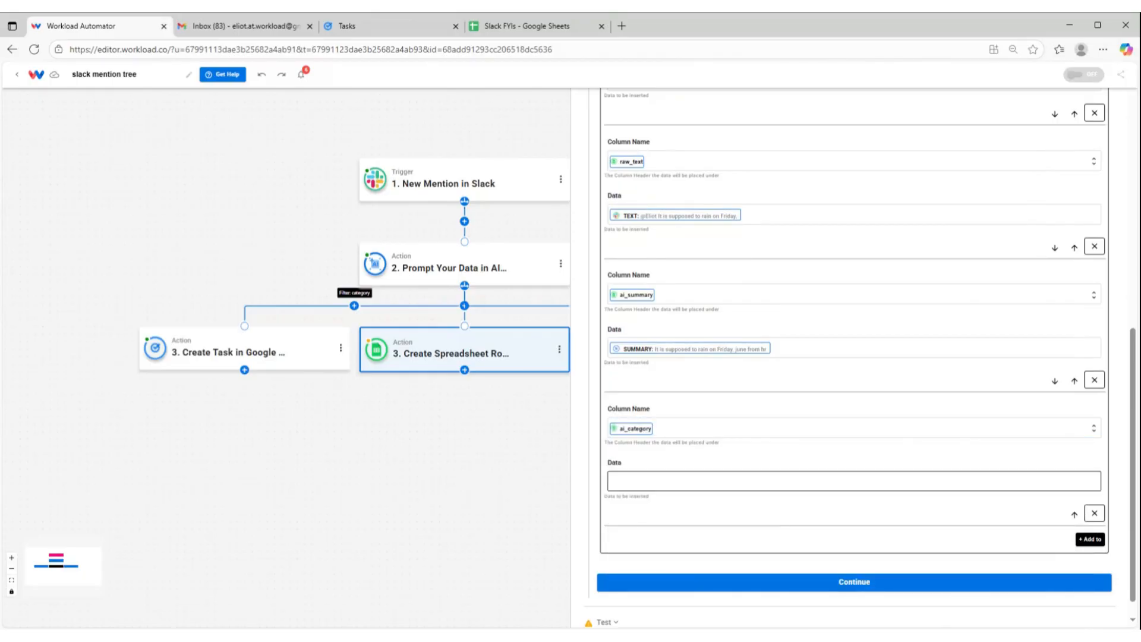
left_click(677, 545)
scroll(672, 542, "down", 5)
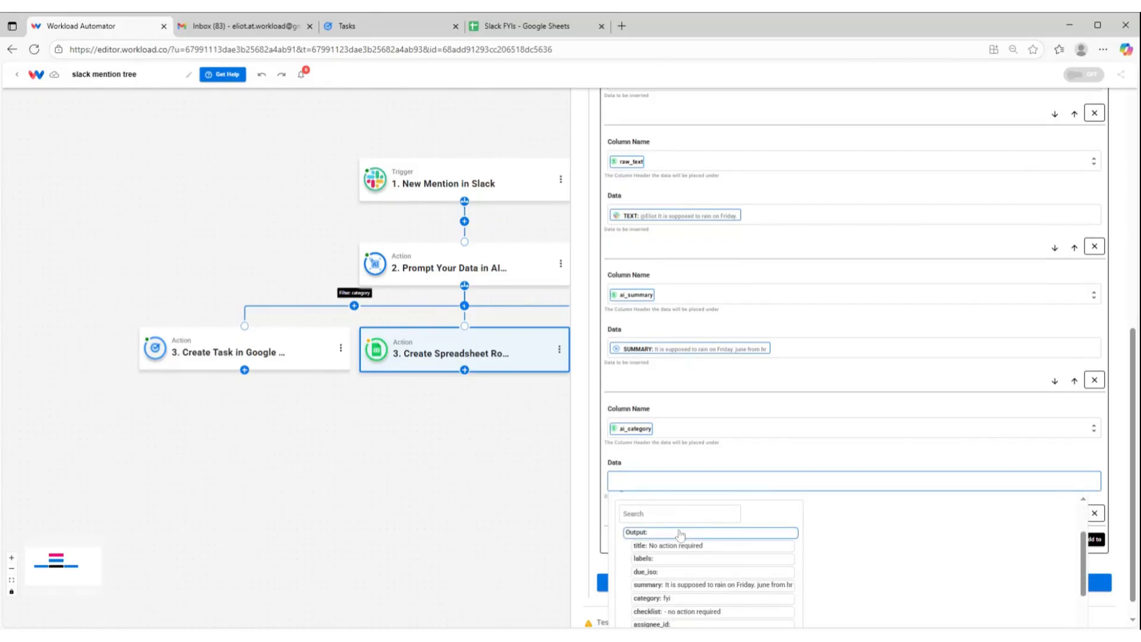
left_click(669, 538)
left_click(751, 462)
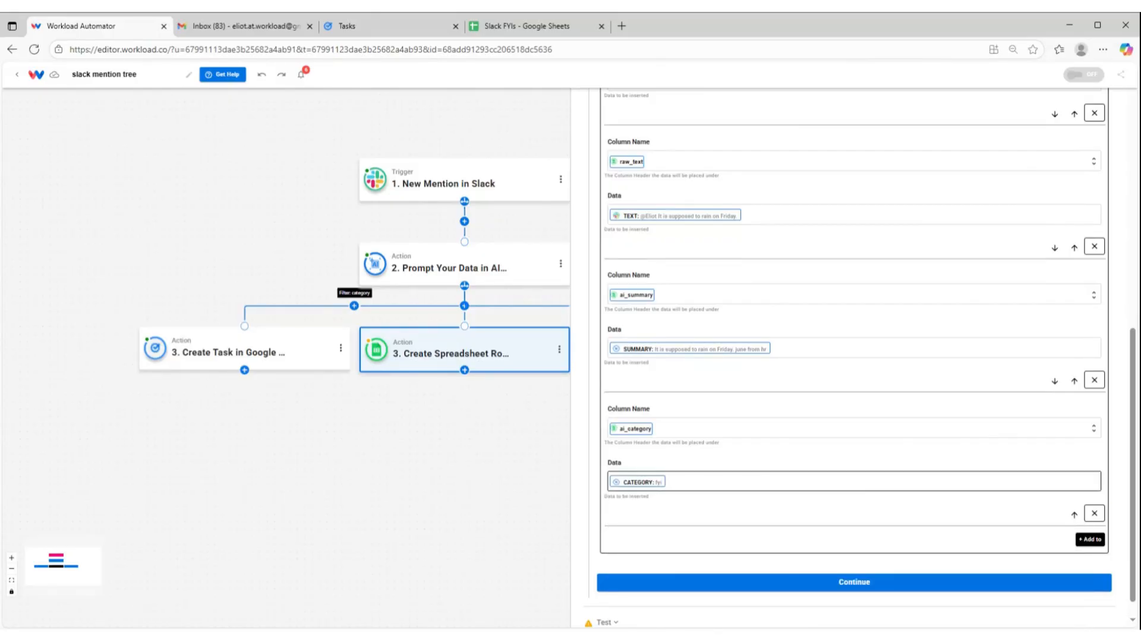
Test and finish the Create Spreadsheet Row action, and check the new row in the Slack FYIs spreadsheet
left_click(868, 583)
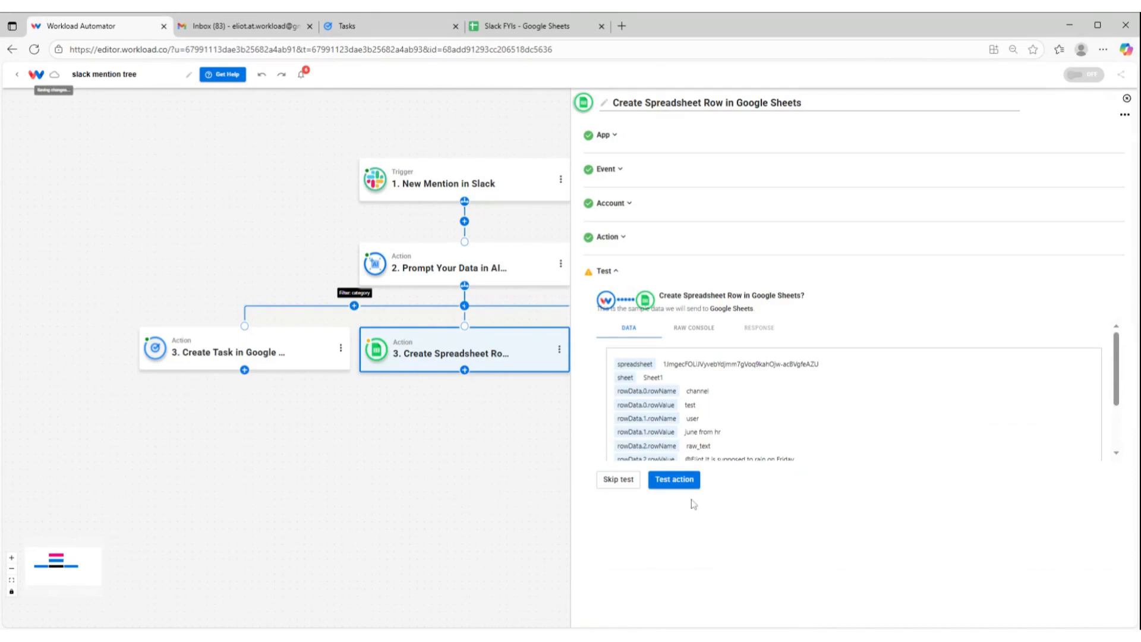
left_click(687, 482)
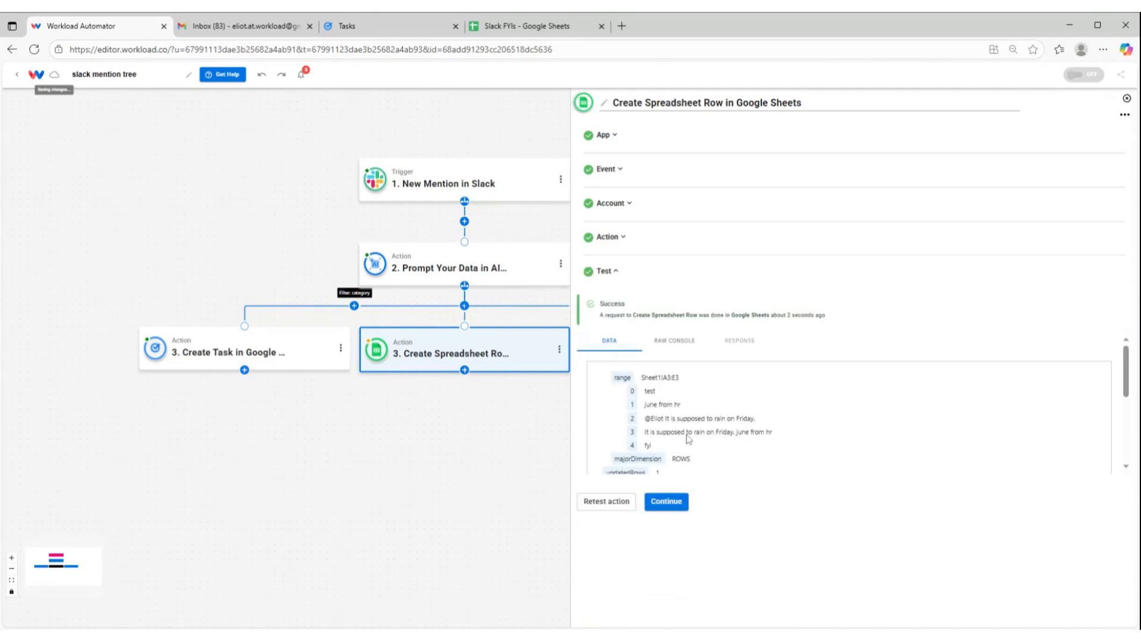
scroll(691, 407, "down", 5)
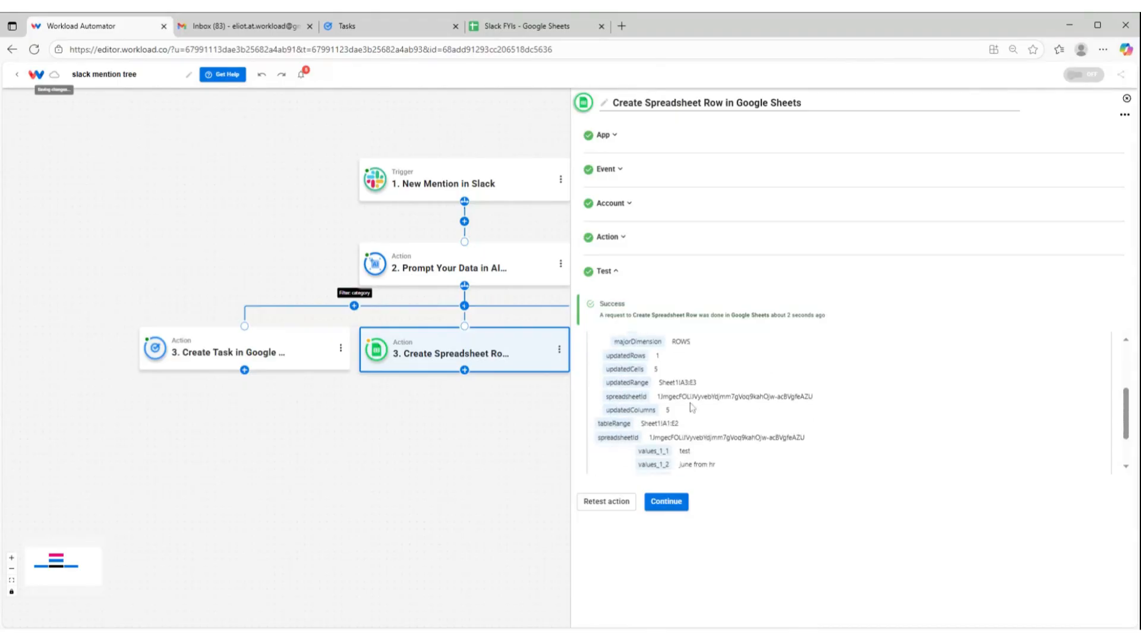
left_click(667, 502)
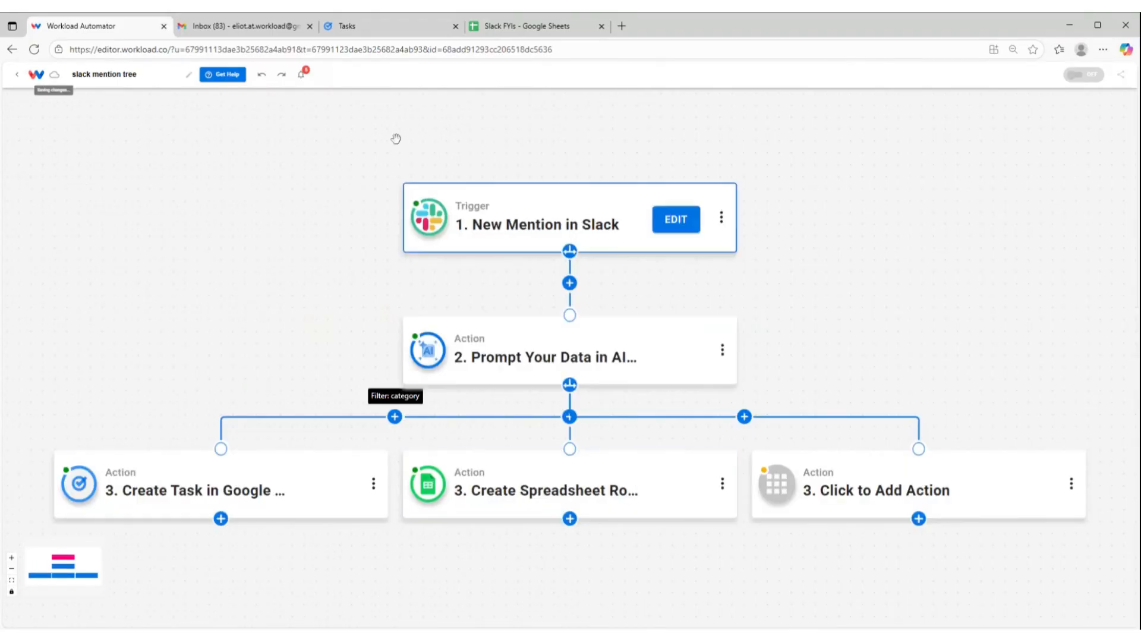
left_click(533, 33)
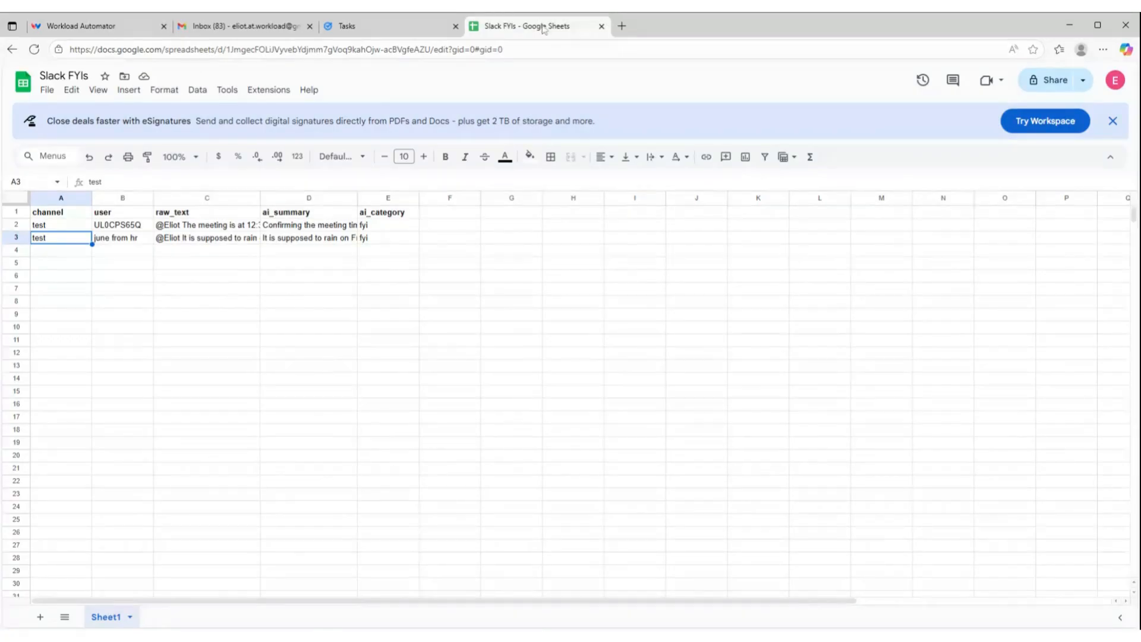
Back in the Workload editor, add and save a filter on the middle path requiring the AI Wizard category to use (Text/Number) Equals "fyi"
left_click(96, 30)
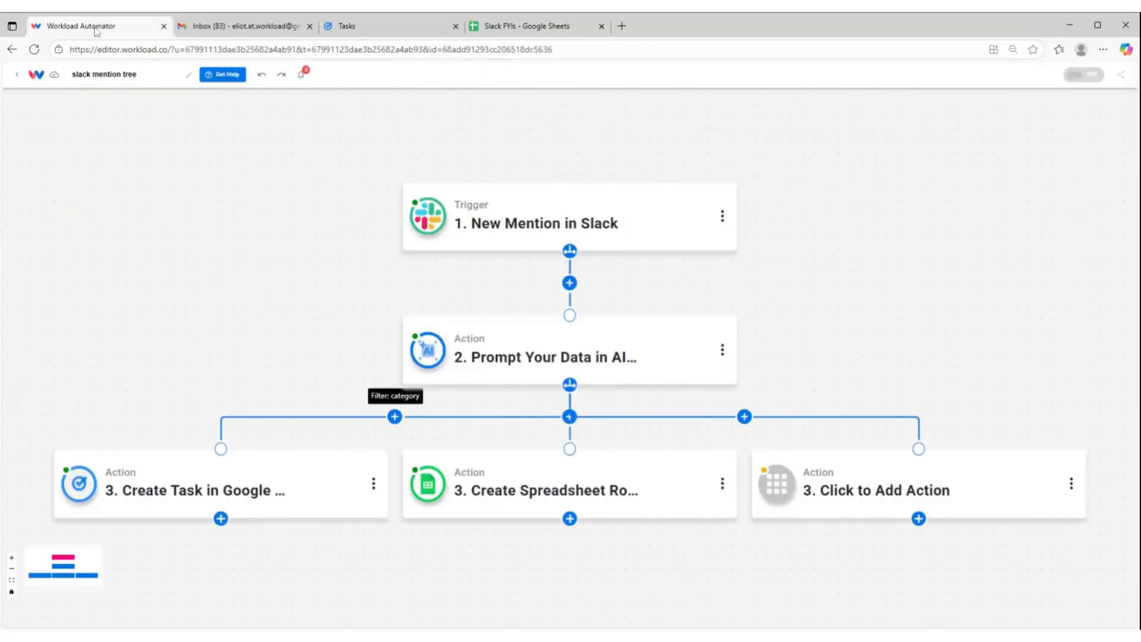
left_click(569, 416)
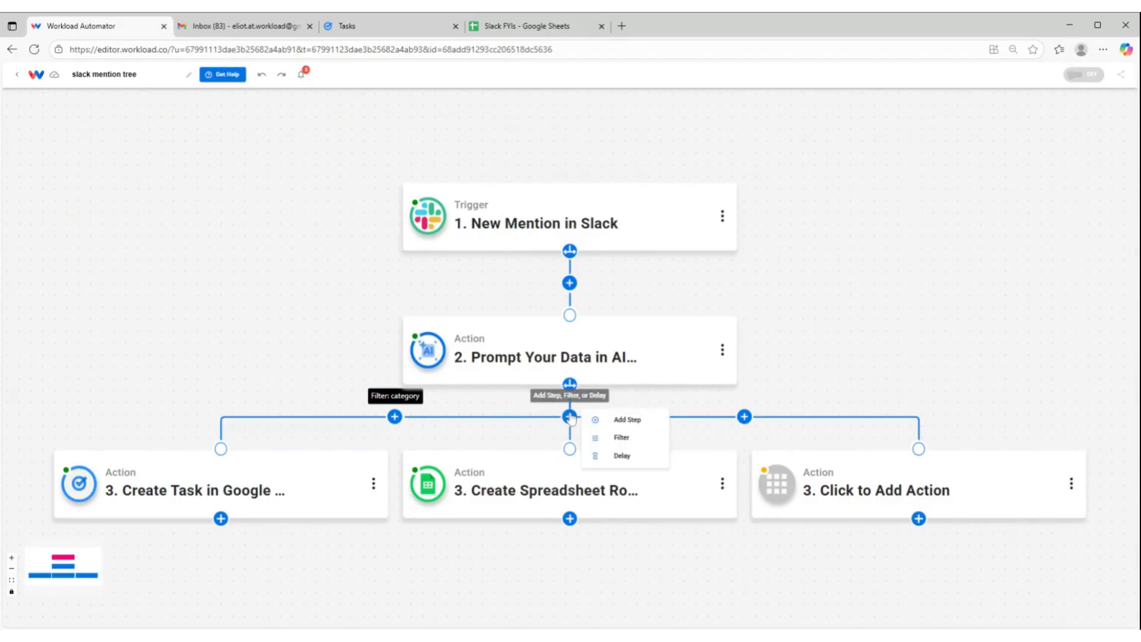
left_click(631, 443)
left_click(689, 144)
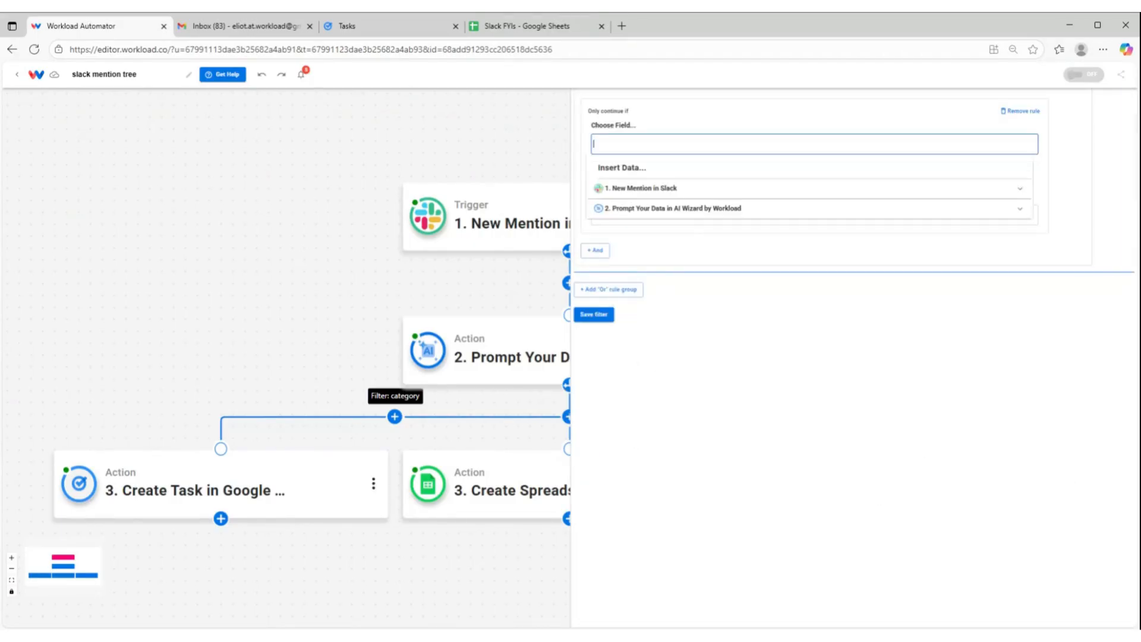
left_click(636, 209)
scroll(681, 250, "down", 3)
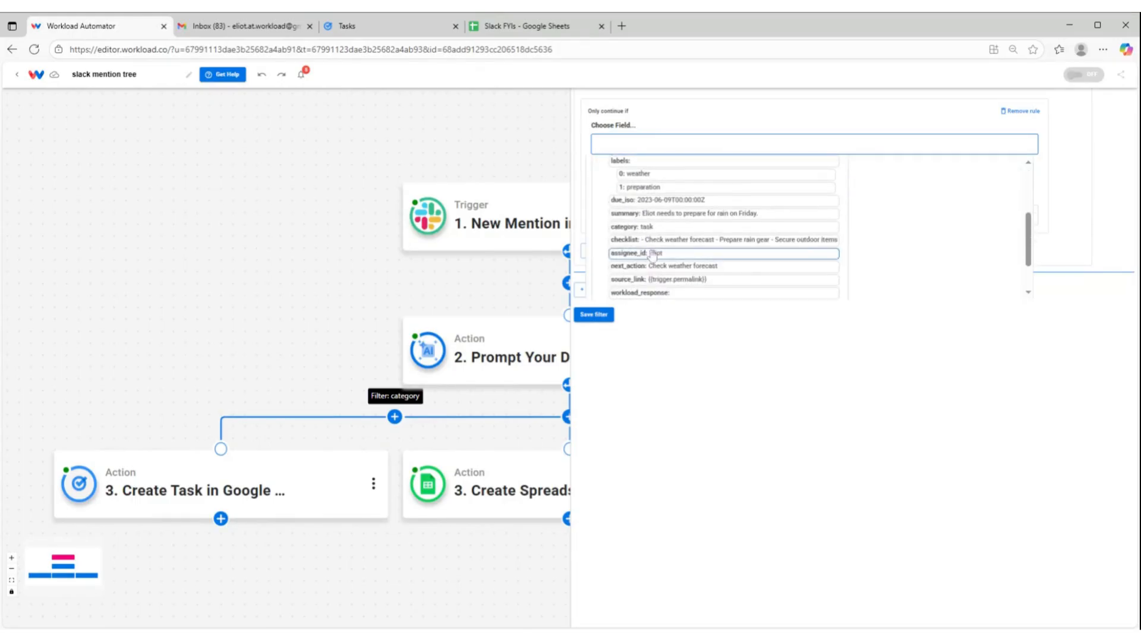
left_click(681, 228)
left_click(624, 174)
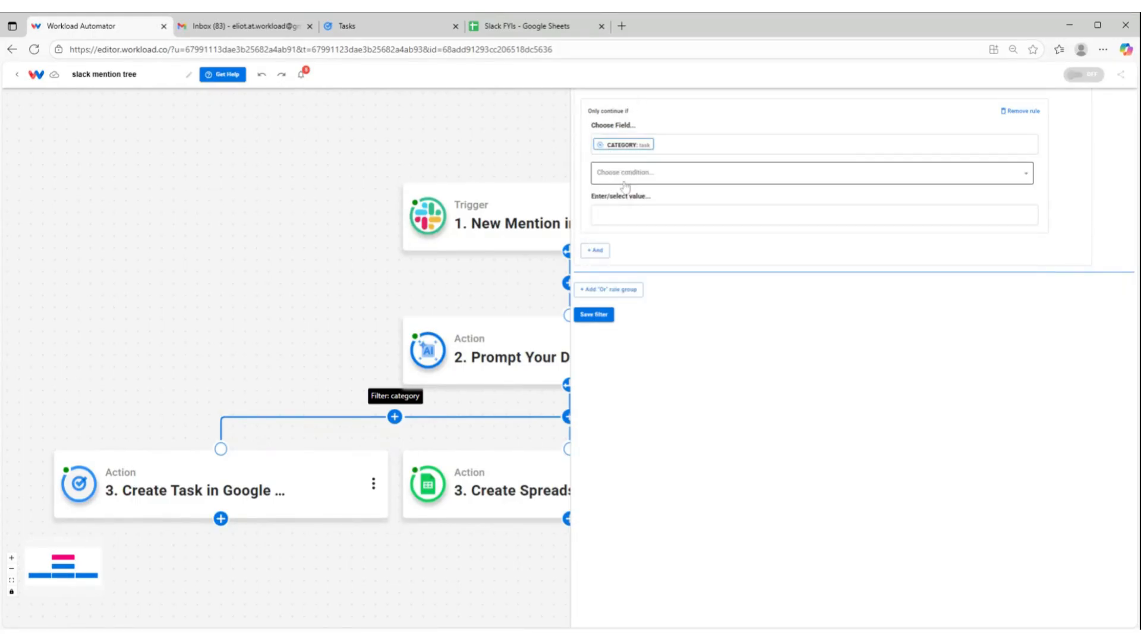
left_click(621, 173)
left_click(595, 214)
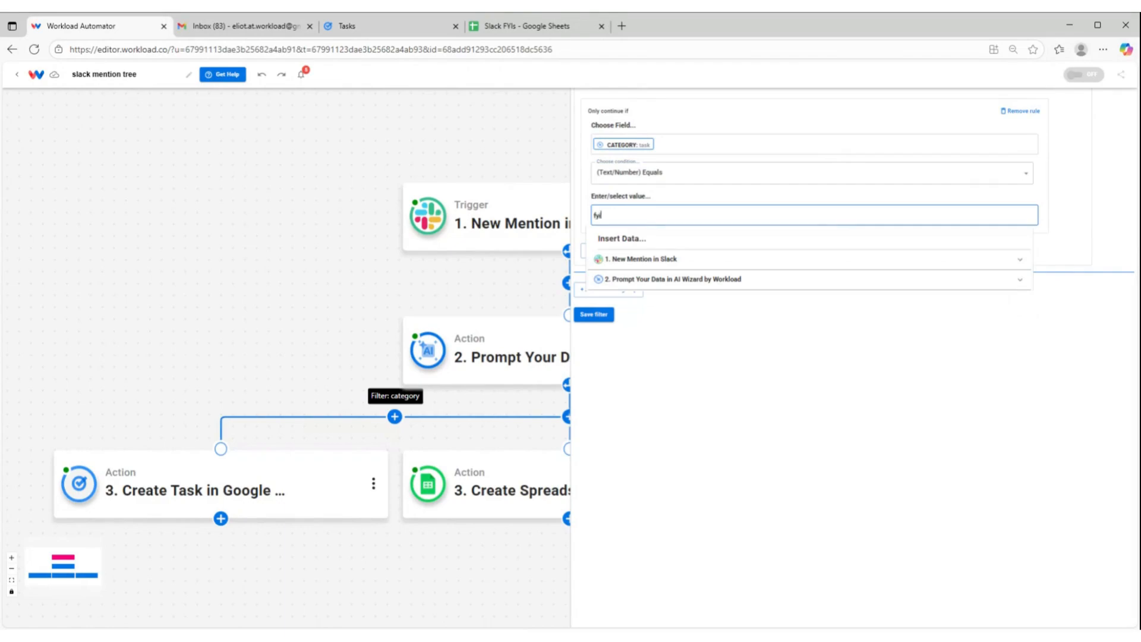
type("fyi")
left_click(645, 346)
left_click(606, 315)
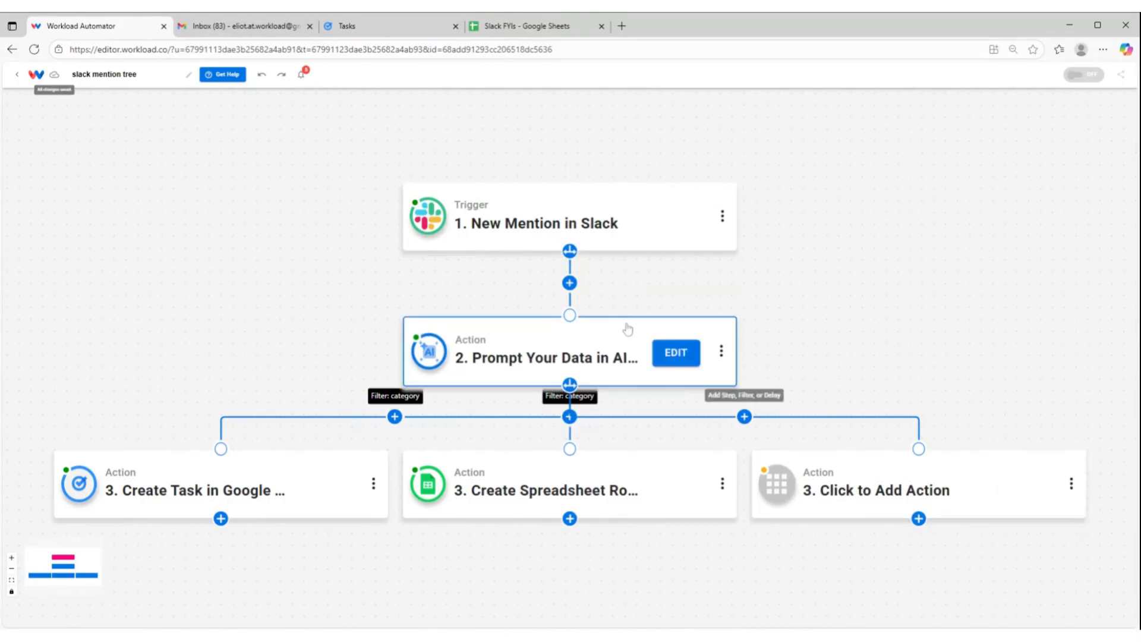
Retest the New Mention in Slack trigger to pull in the newest mention, review its response data, and continue
left_click(537, 237)
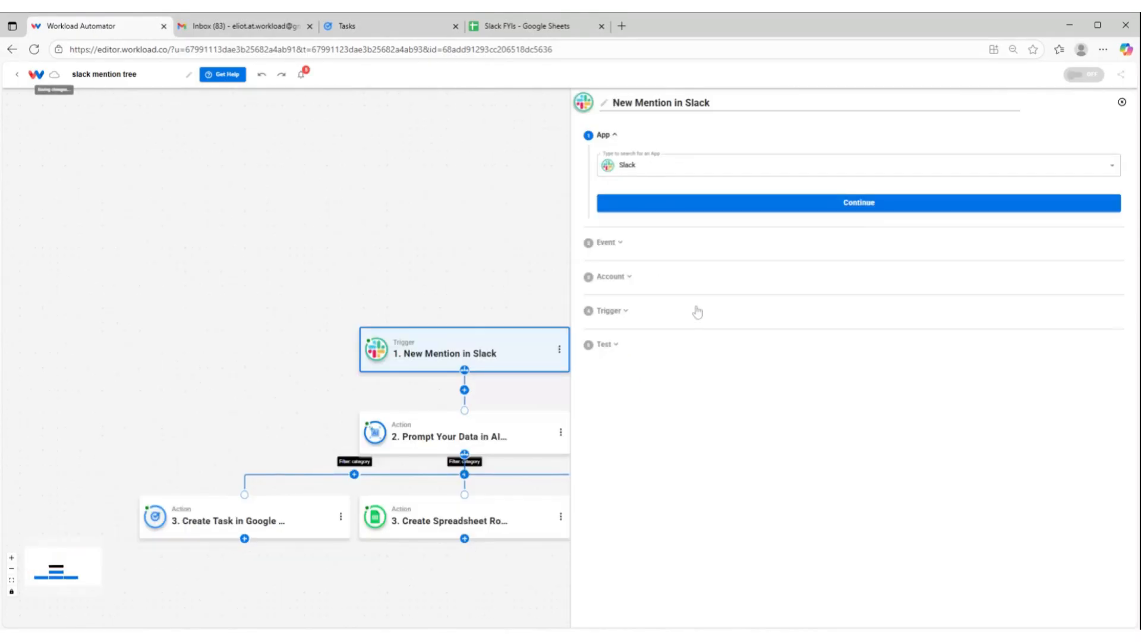
left_click(721, 316)
left_click(723, 373)
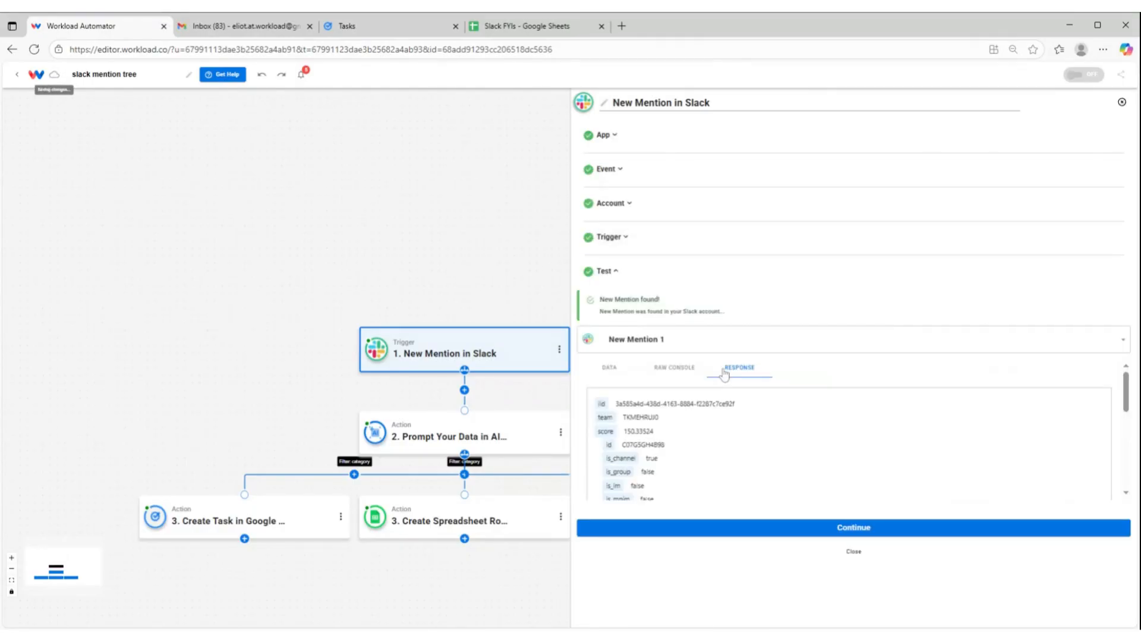
scroll(708, 447, "down", 10)
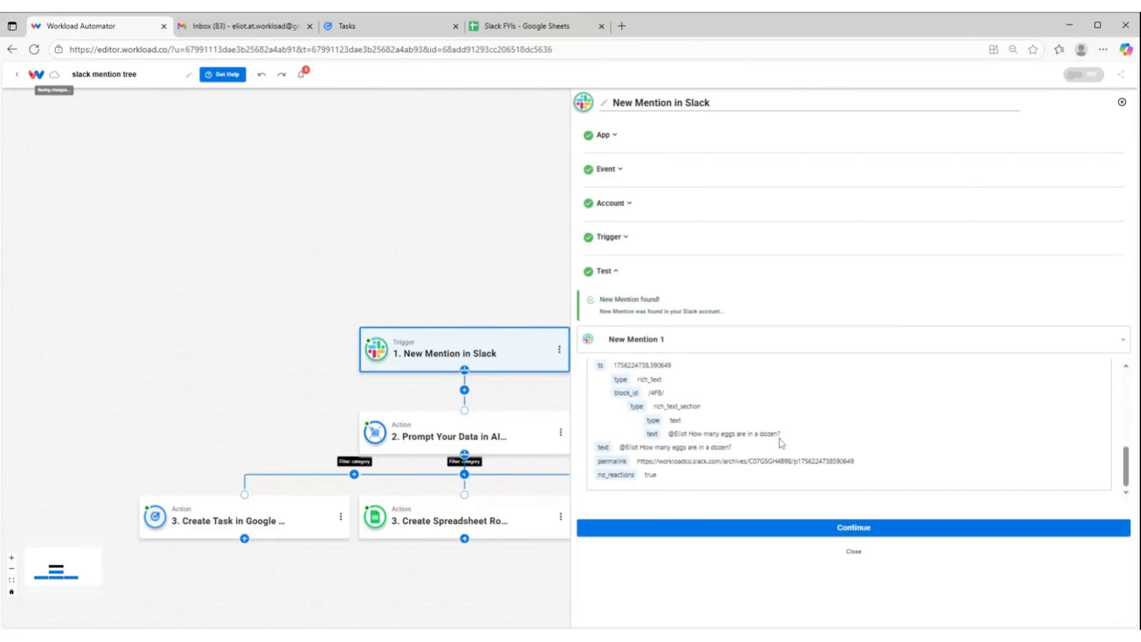
left_click(758, 529)
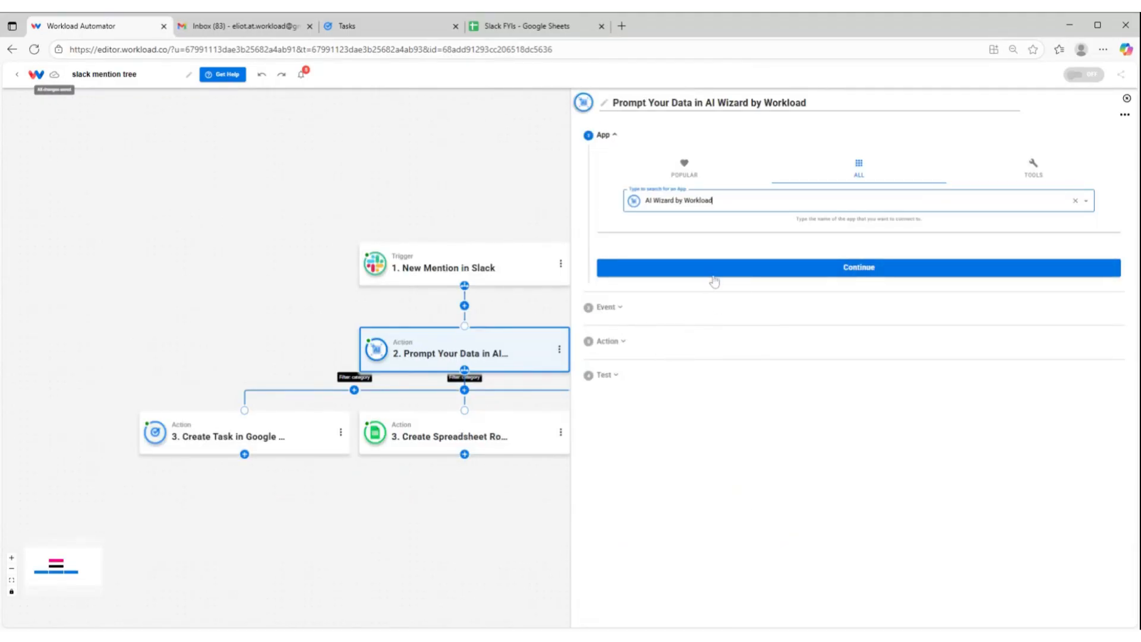
Rerun the test of the AI Wizard prompt action on the new mention and finish the action
left_click(671, 346)
scroll(672, 350, "down", 5)
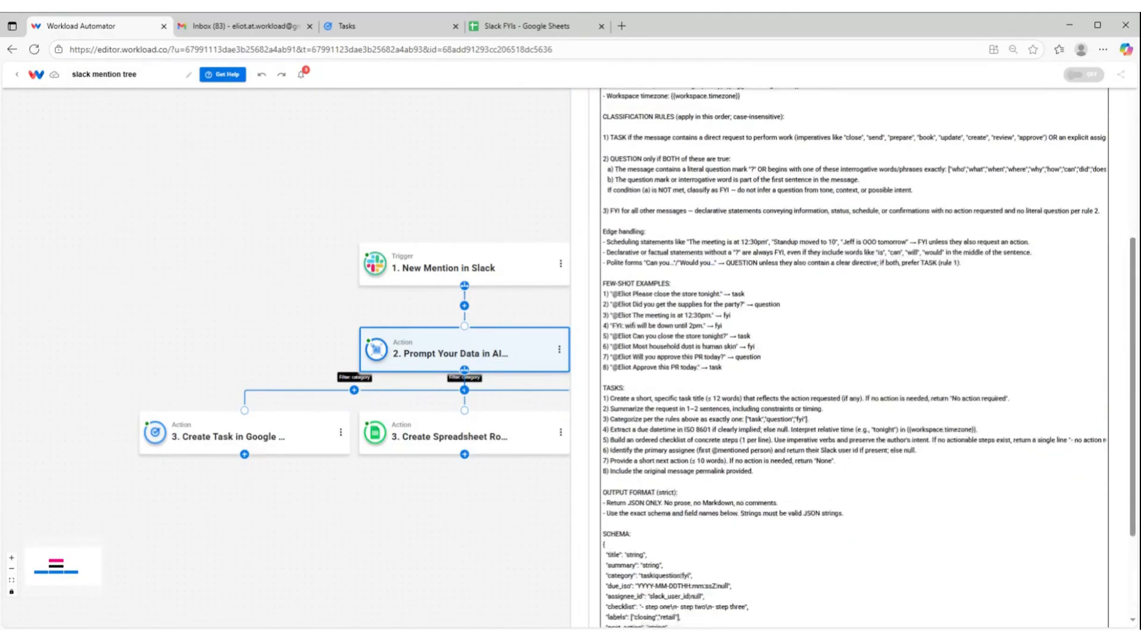
scroll(684, 416, "down", 3)
left_click(683, 556)
scroll(631, 476, "down", 1)
left_click(678, 447)
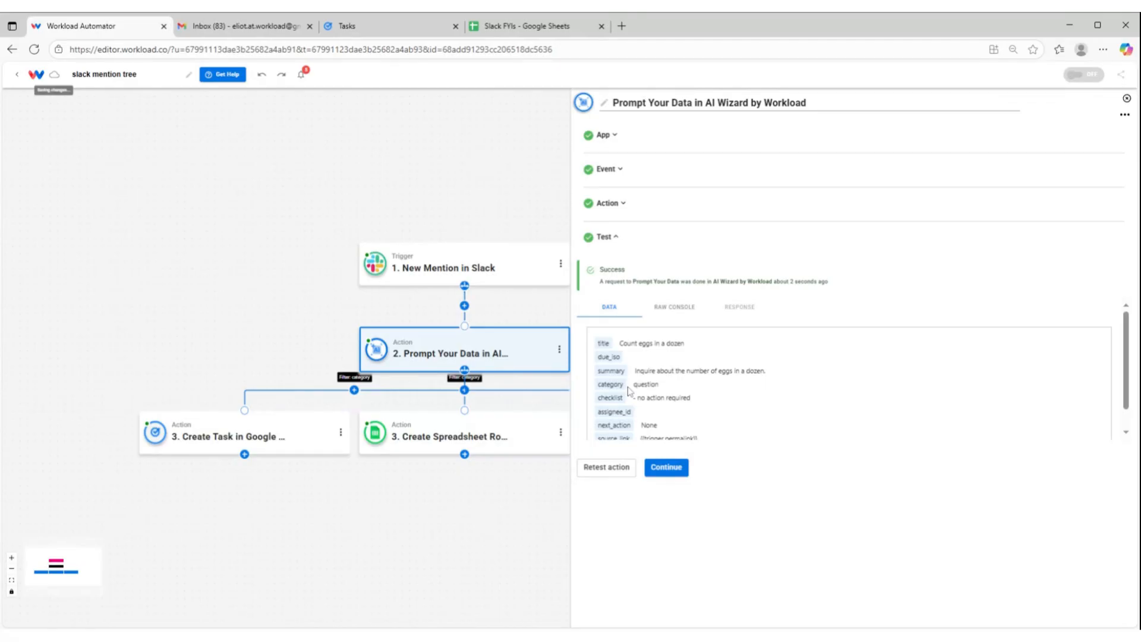
left_click(667, 468)
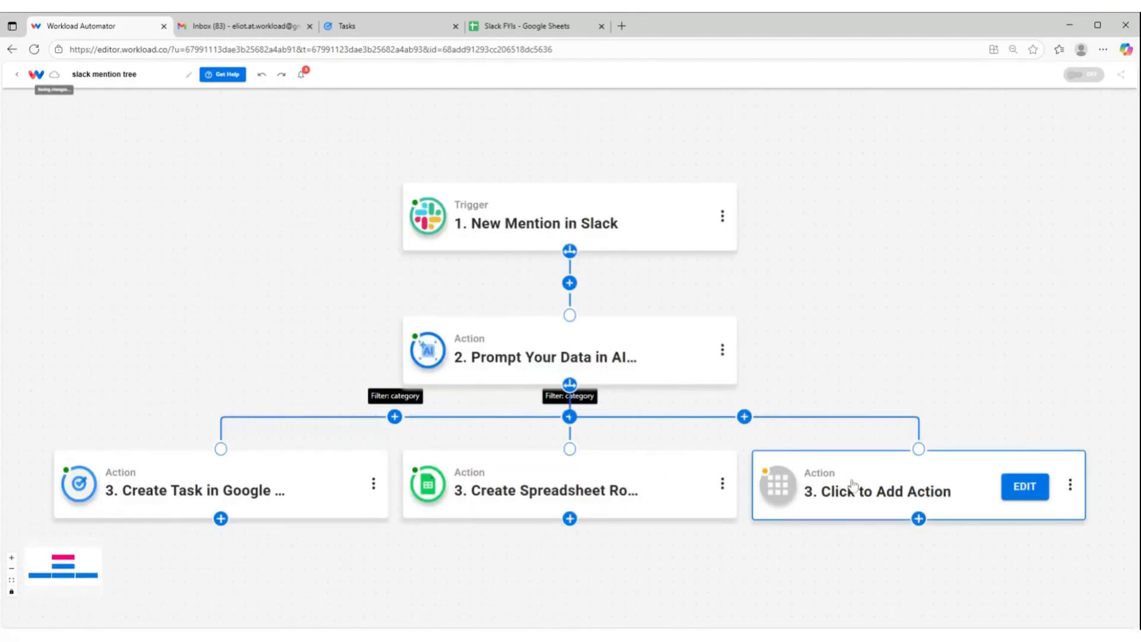
Assign Google Gmail as the app for the empty action on the third path
left_click(853, 484)
type("gam")
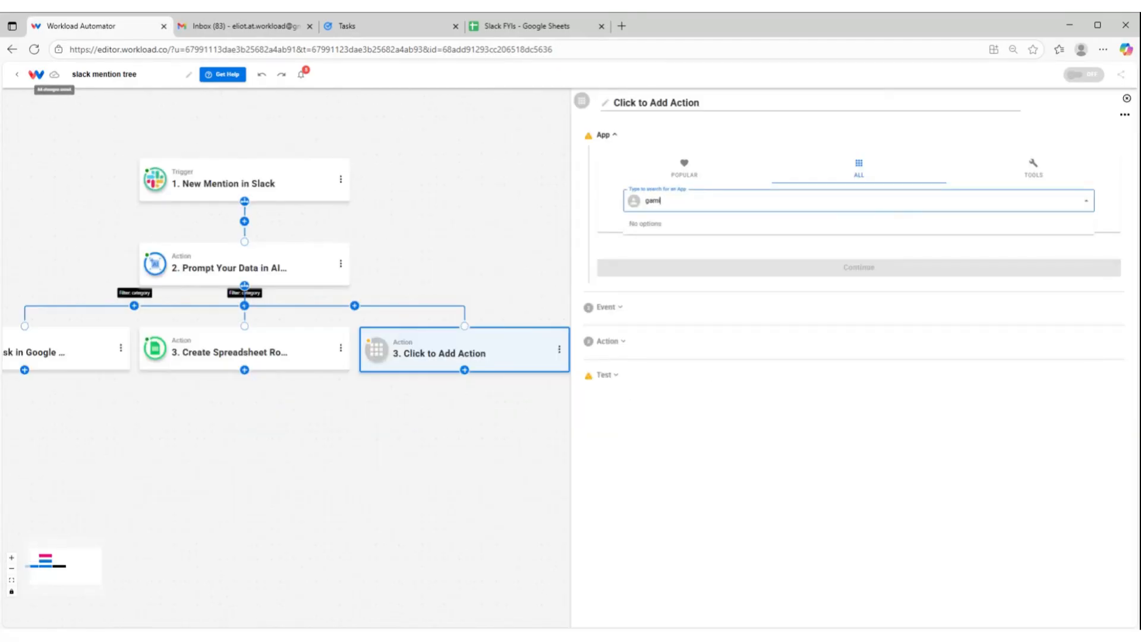
type("il")
key("BackSpace")
key("BackSpace")
key("BackSpace")
key("BackSpace")
type("mai")
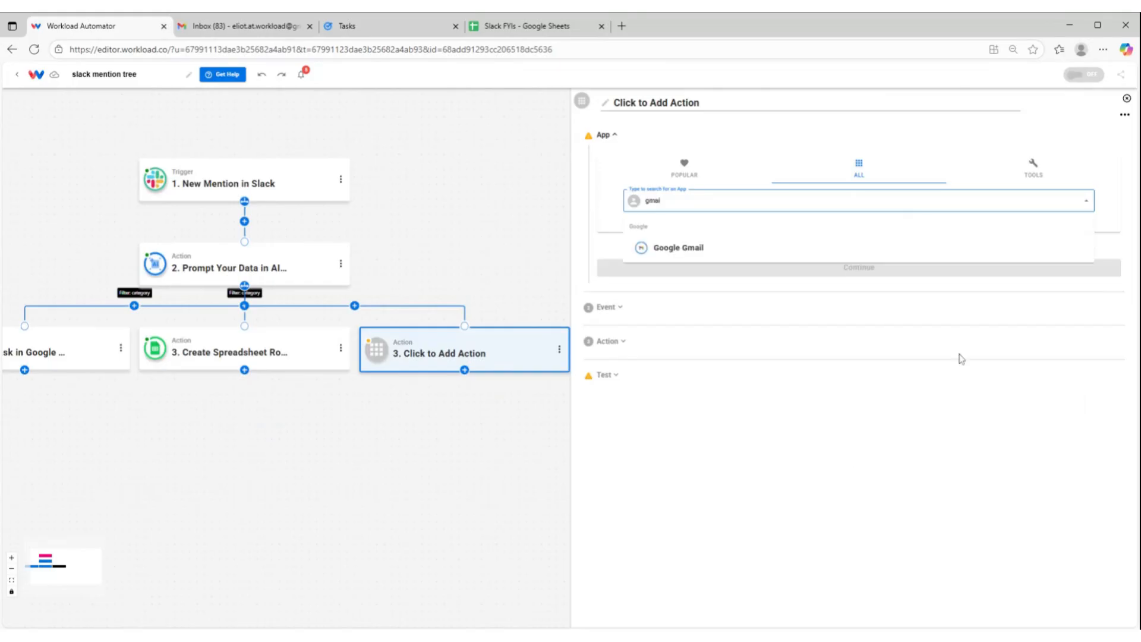
left_click(706, 249)
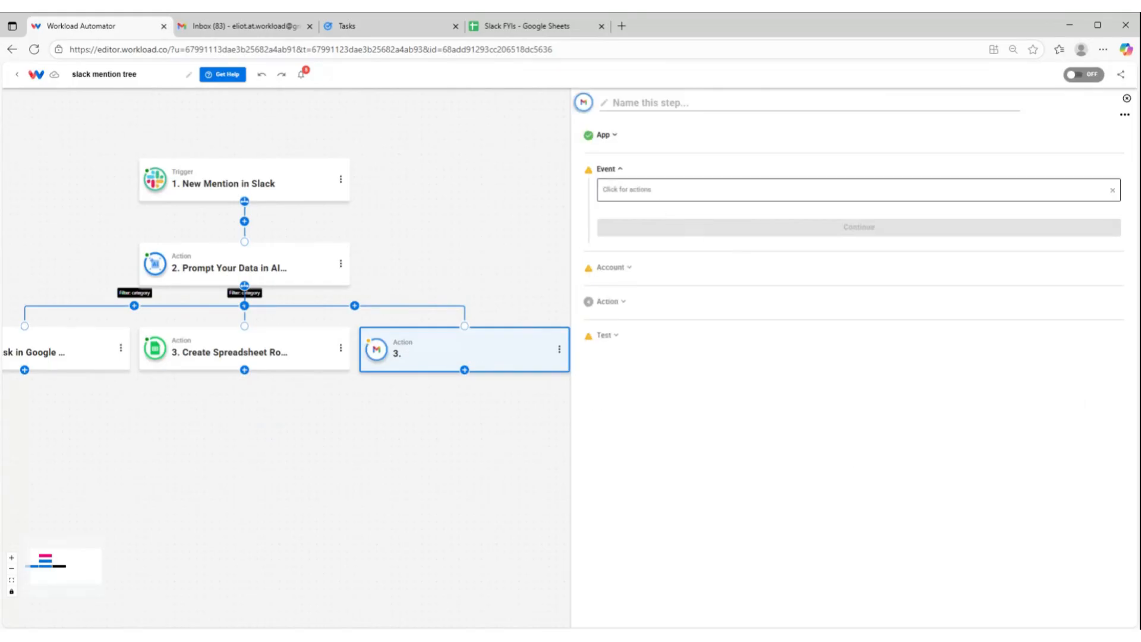
Choose Send Email as the Gmail action's event and continue with the connected Gmail account
left_click(672, 241)
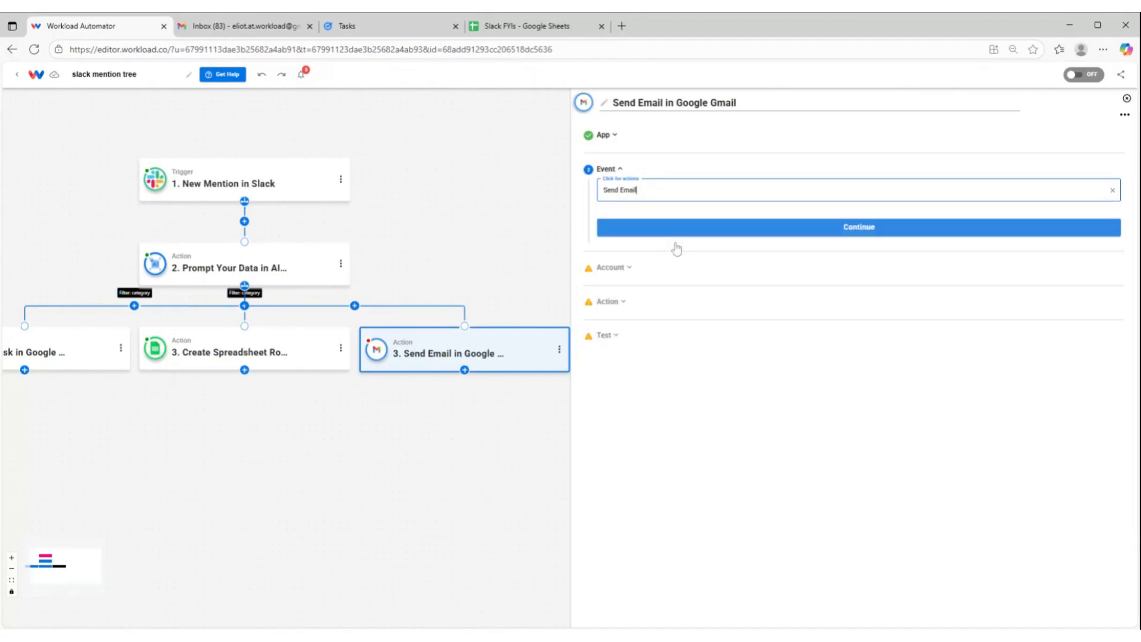
left_click(689, 236)
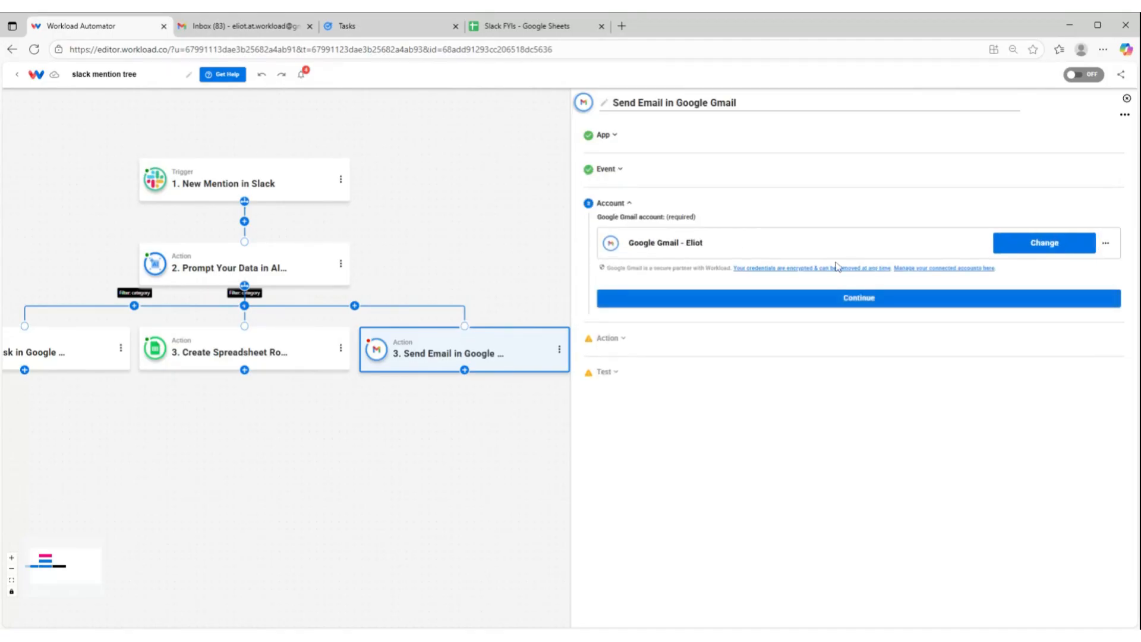
left_click(838, 297)
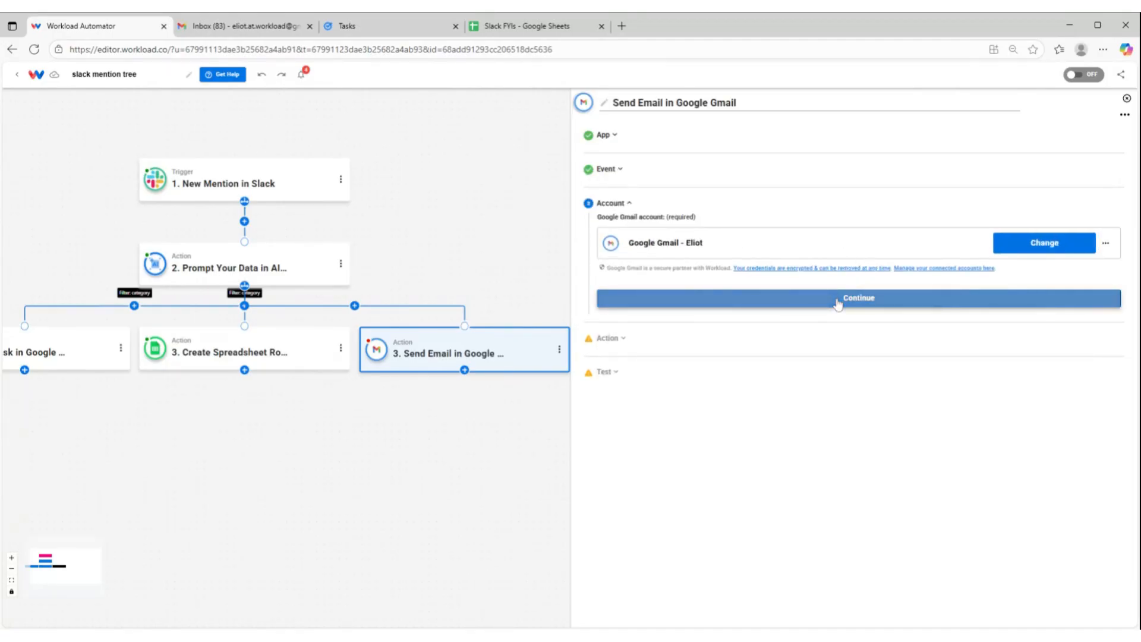
Fill the email's To, From and Reply To fields with the account owner's e-mail address
left_click(644, 313)
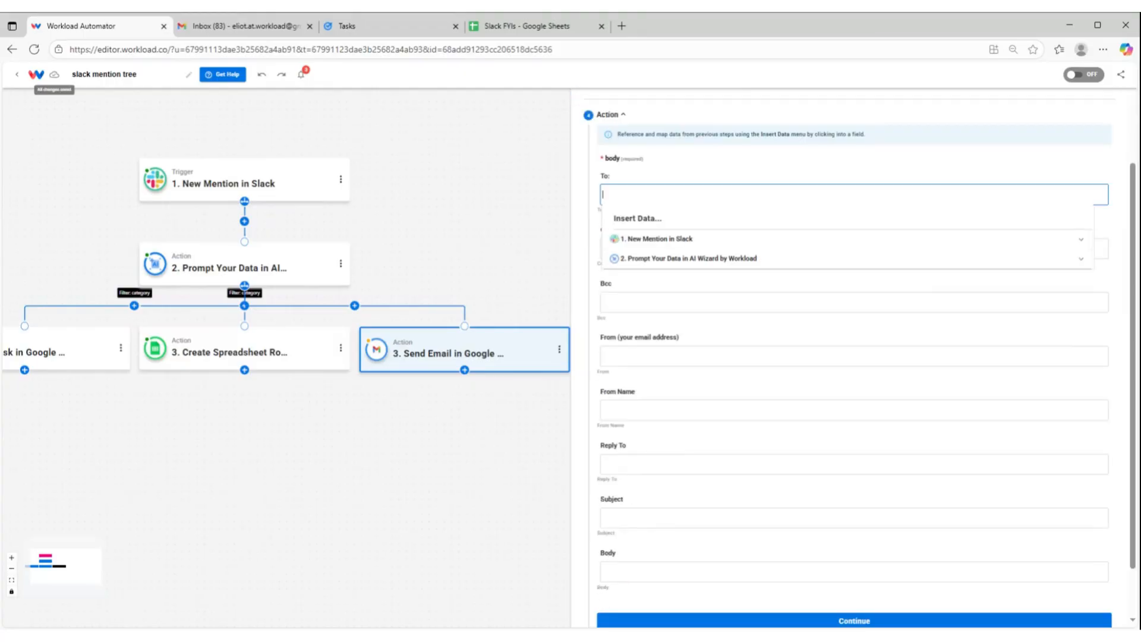
left_click_drag(690, 195, 592, 200)
key("ctrl+c")
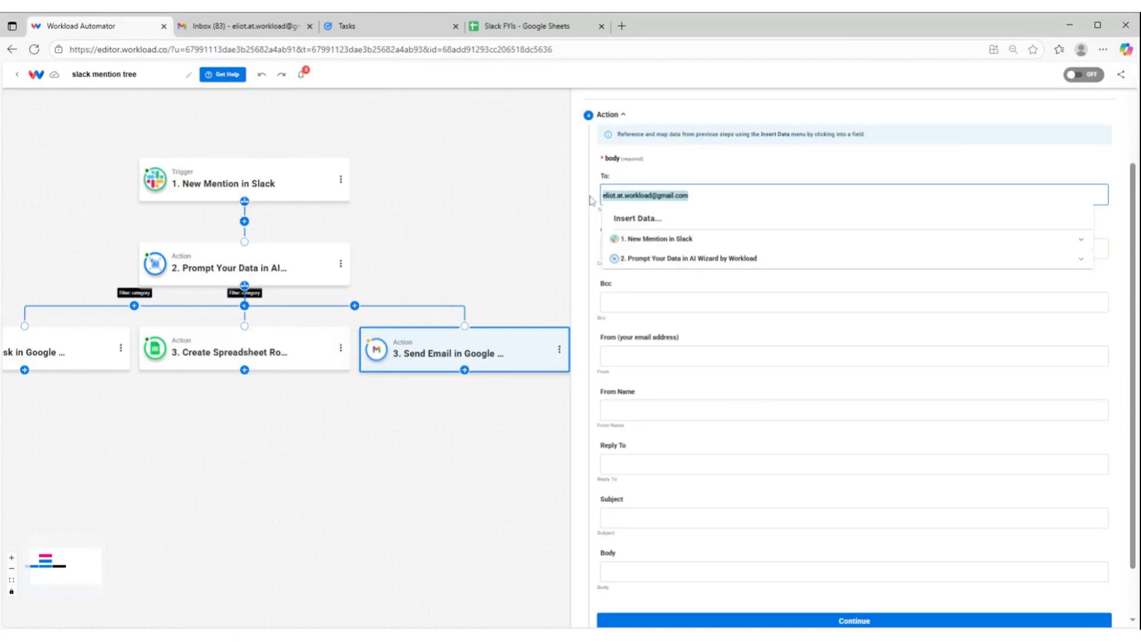
left_click(644, 169)
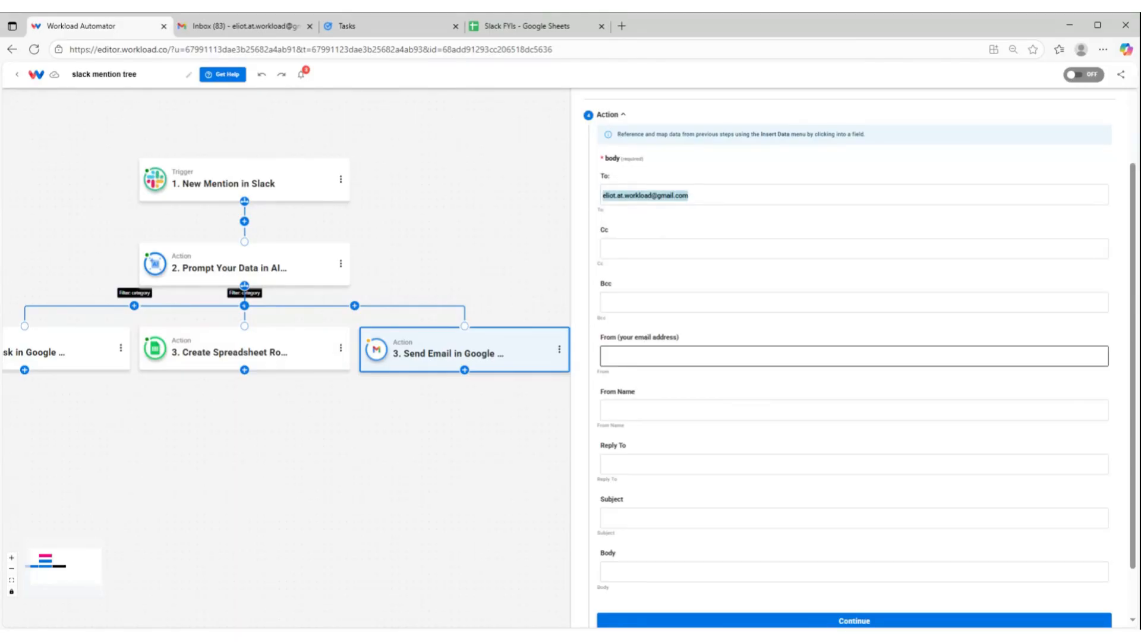
left_click(648, 356)
key("ctrl+v")
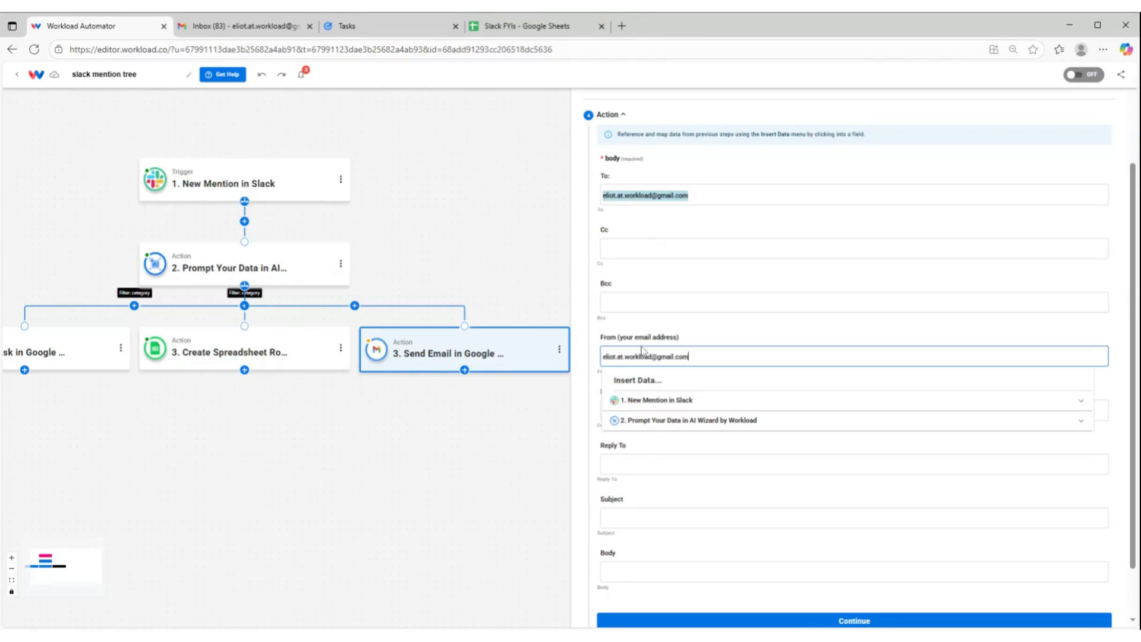
key("Tab")
key("Tab")
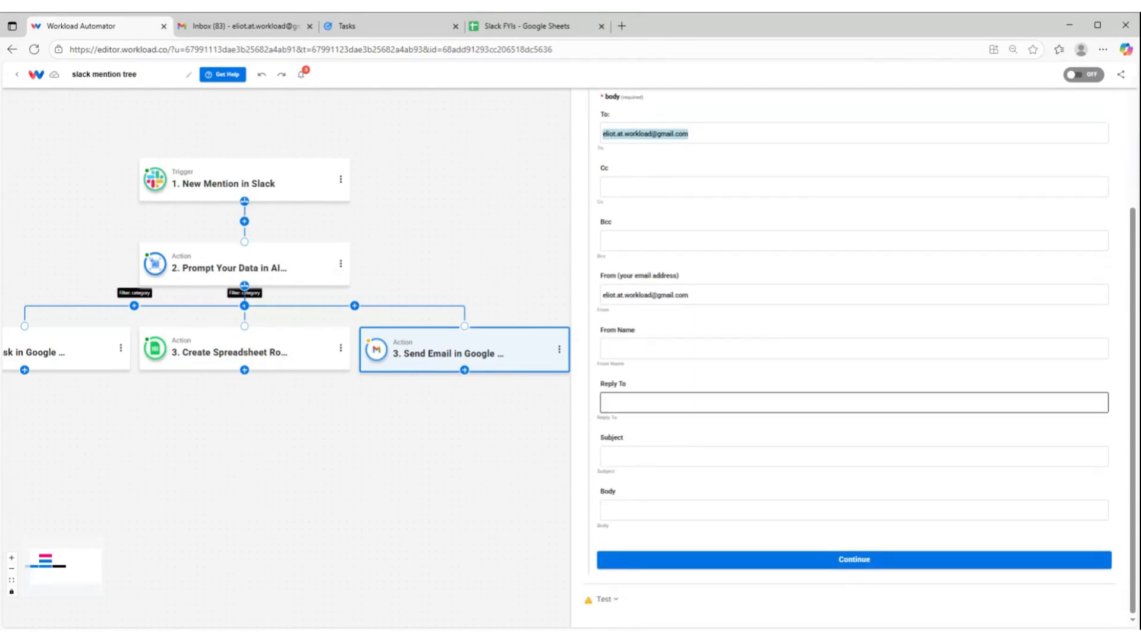
key("ctrl+v")
Set the email's From Name to "Slack Mention"
left_click(643, 321)
left_click(644, 347)
left_click(635, 412)
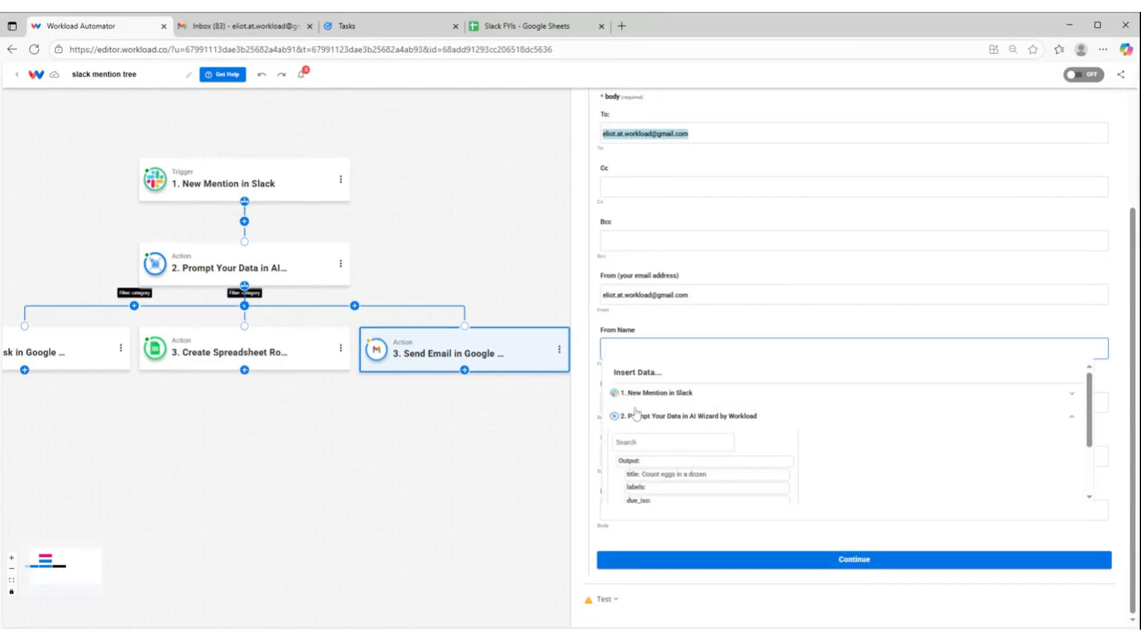
scroll(636, 413, "down", 3)
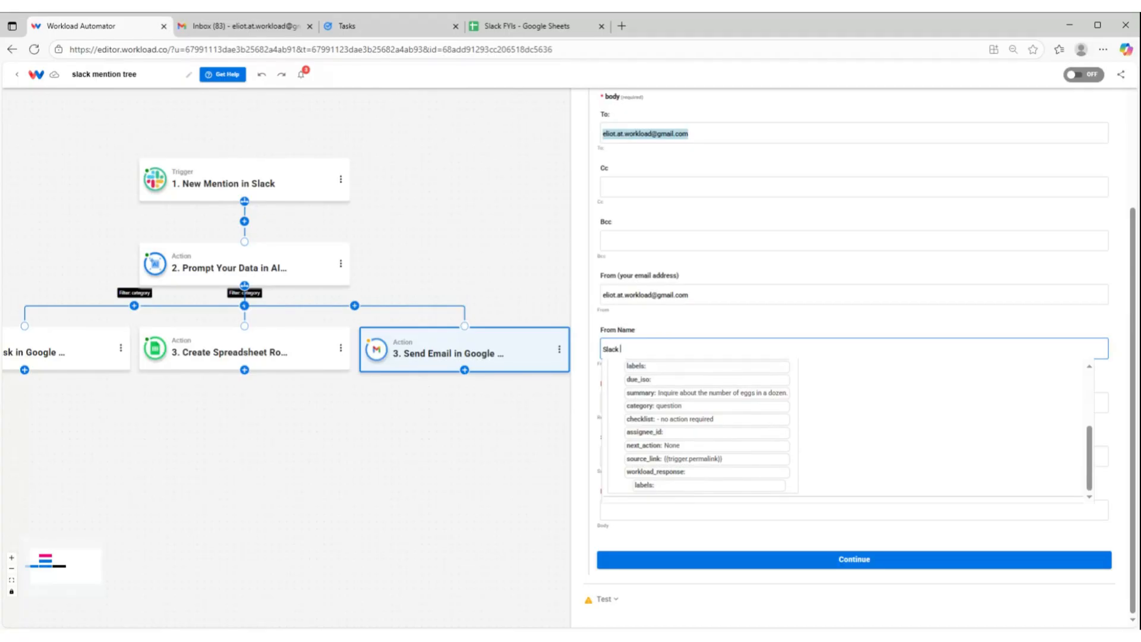
left_click(641, 330)
Map the email's Subject to the title from the AI Wizard output
left_click(648, 456)
left_click(643, 521)
scroll(764, 508, "down", 3)
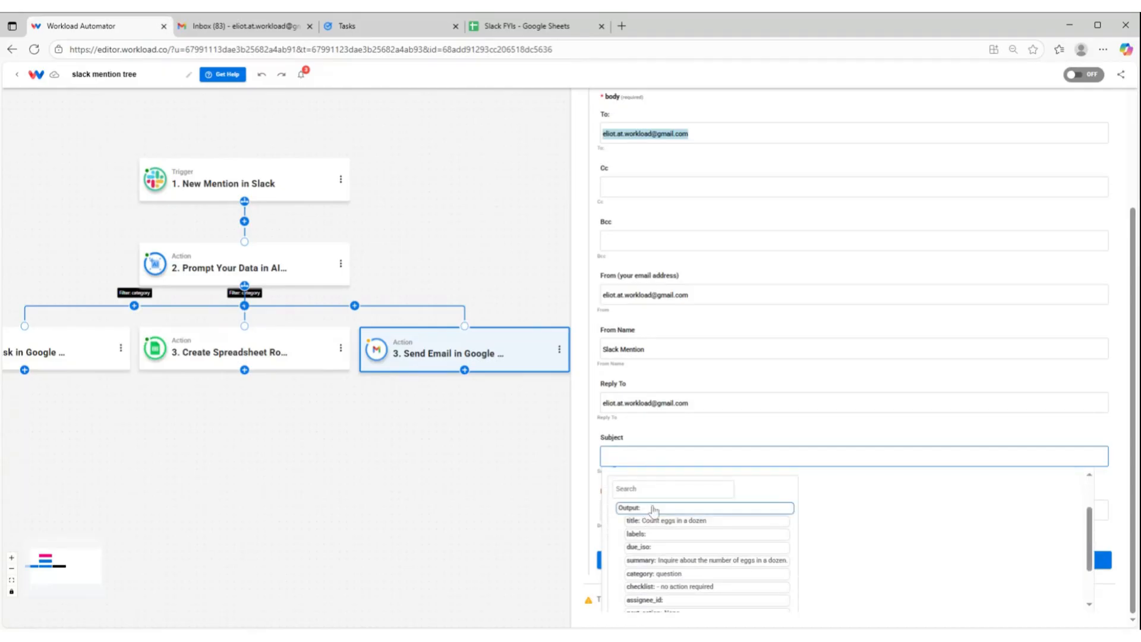
scroll(758, 510, "down", 2)
scroll(757, 510, "up", 5)
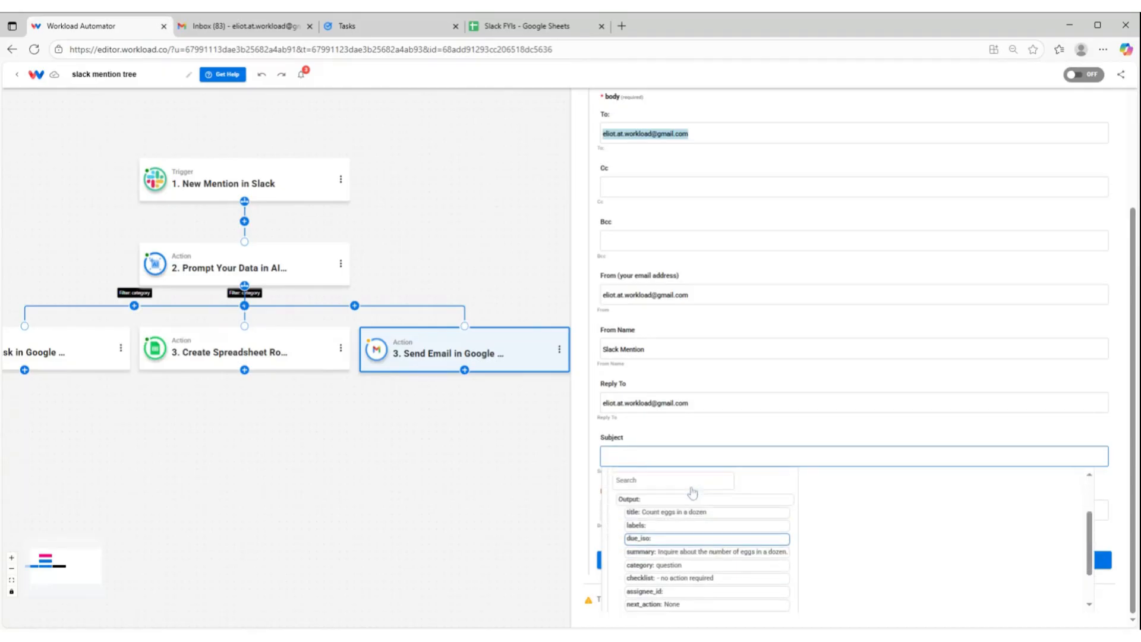
left_click(664, 522)
left_click(679, 429)
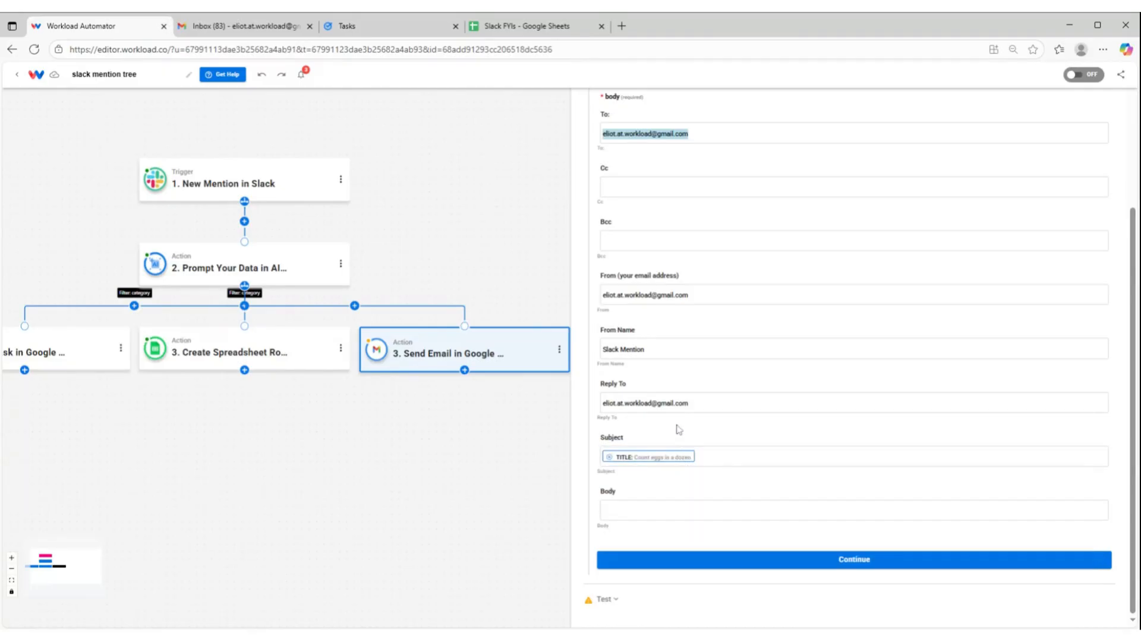
Map the email's Body to the message text from the New Mention in Slack trigger
left_click(621, 509)
left_click(638, 556)
scroll(773, 512, "down", 5)
scroll(784, 523, "down", 10)
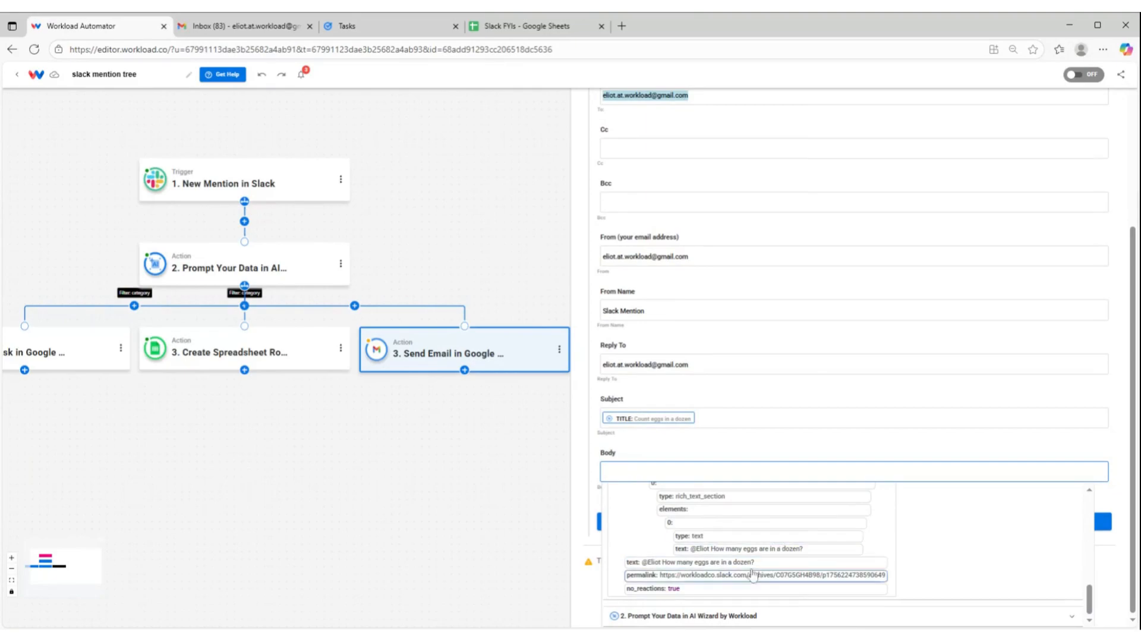
left_click(680, 449)
Test and finish the Send Email action, and check for the test email in the Gmail inbox
left_click(892, 558)
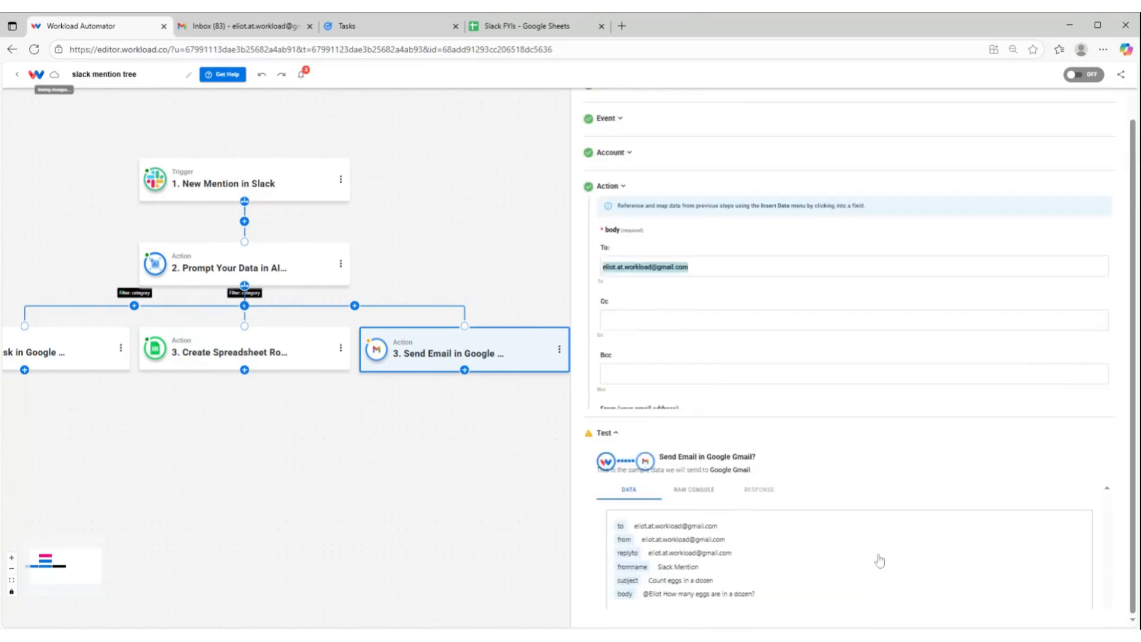
left_click(674, 477)
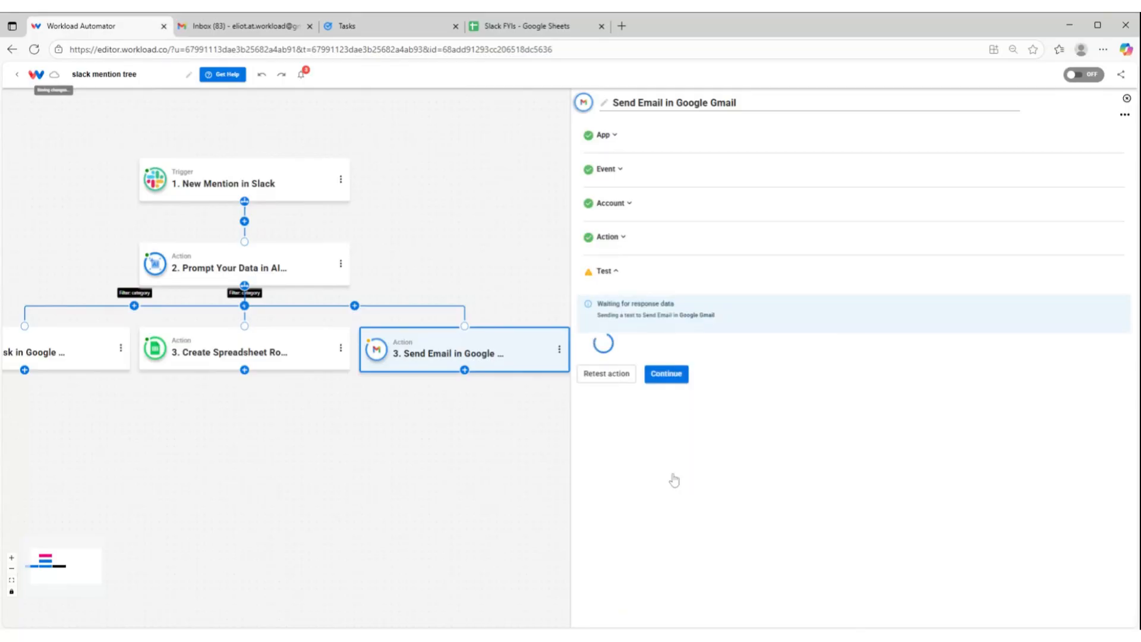
scroll(706, 402, "down", 1)
left_click(680, 508)
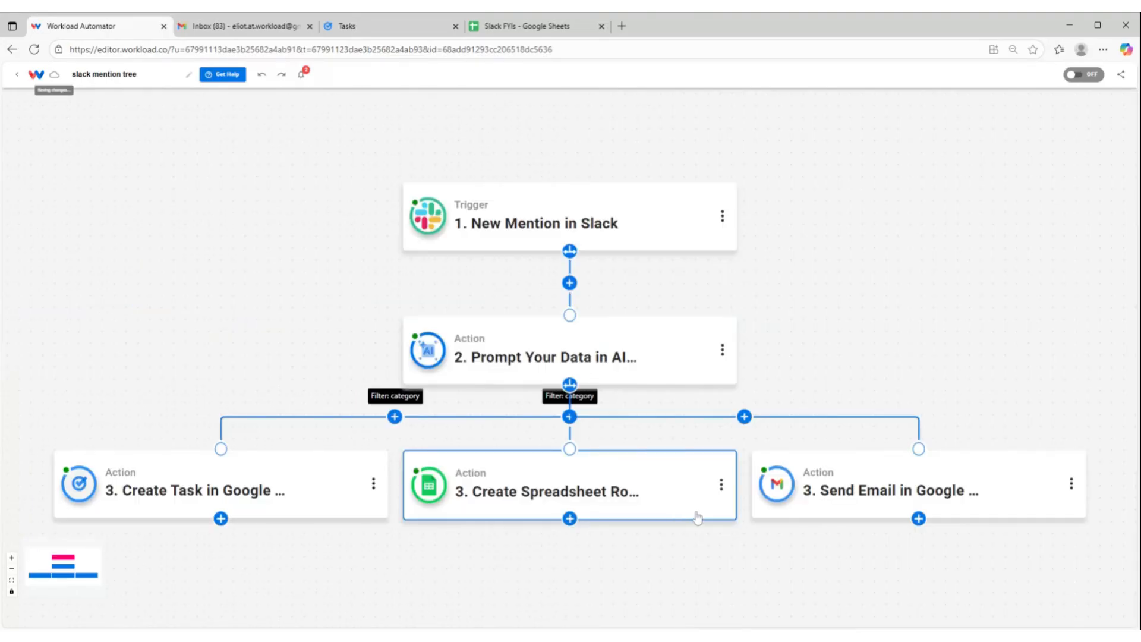
left_click(252, 28)
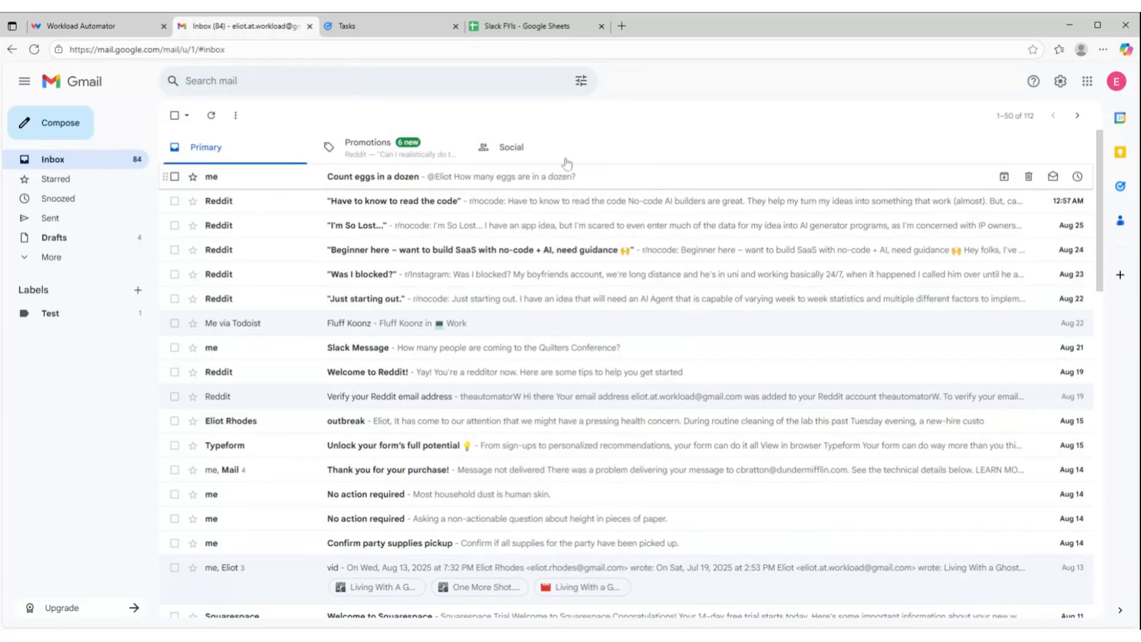
Back in the Workload editor, add and save a filter on the Send Email path requiring the AI Wizard category to use (Text/Number) Equals "question"
left_click(98, 30)
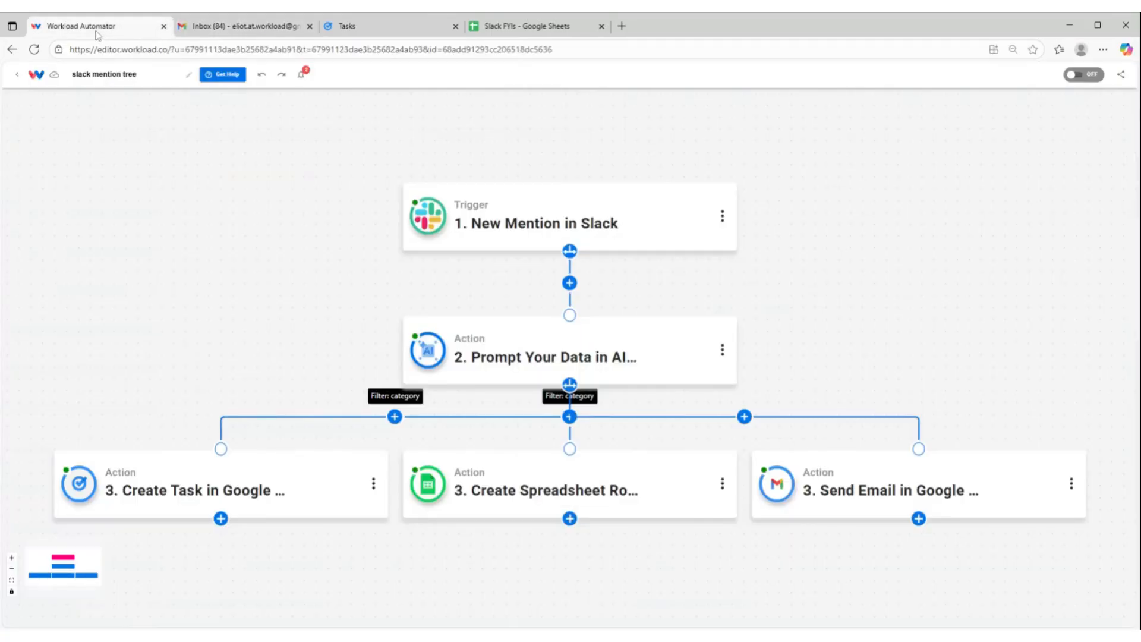
left_click(744, 418)
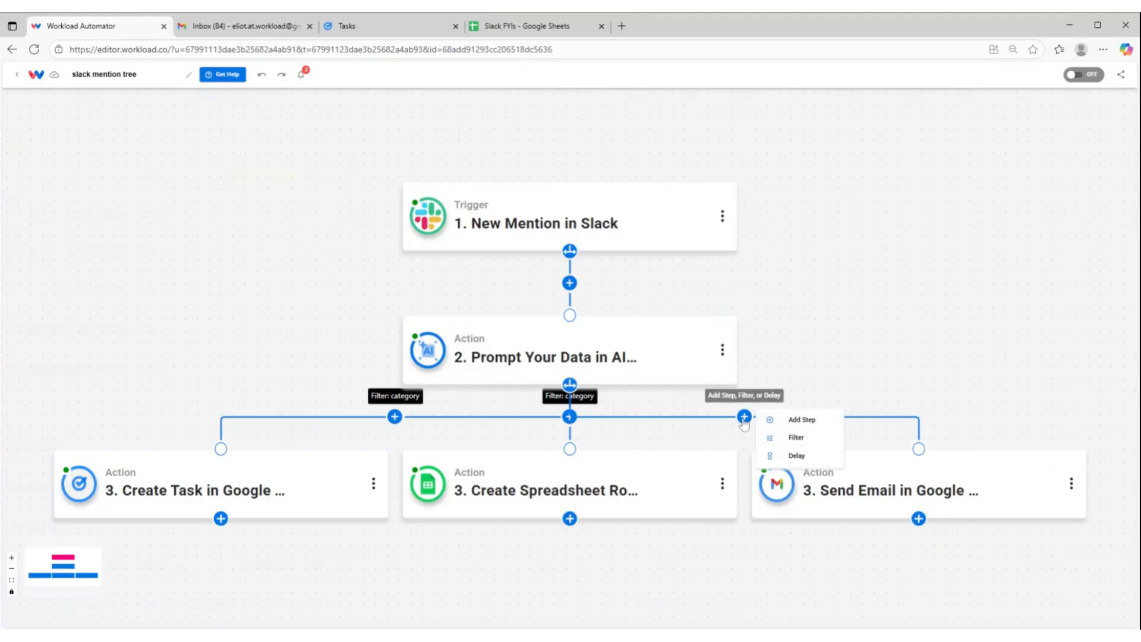
left_click(800, 439)
left_click(658, 159)
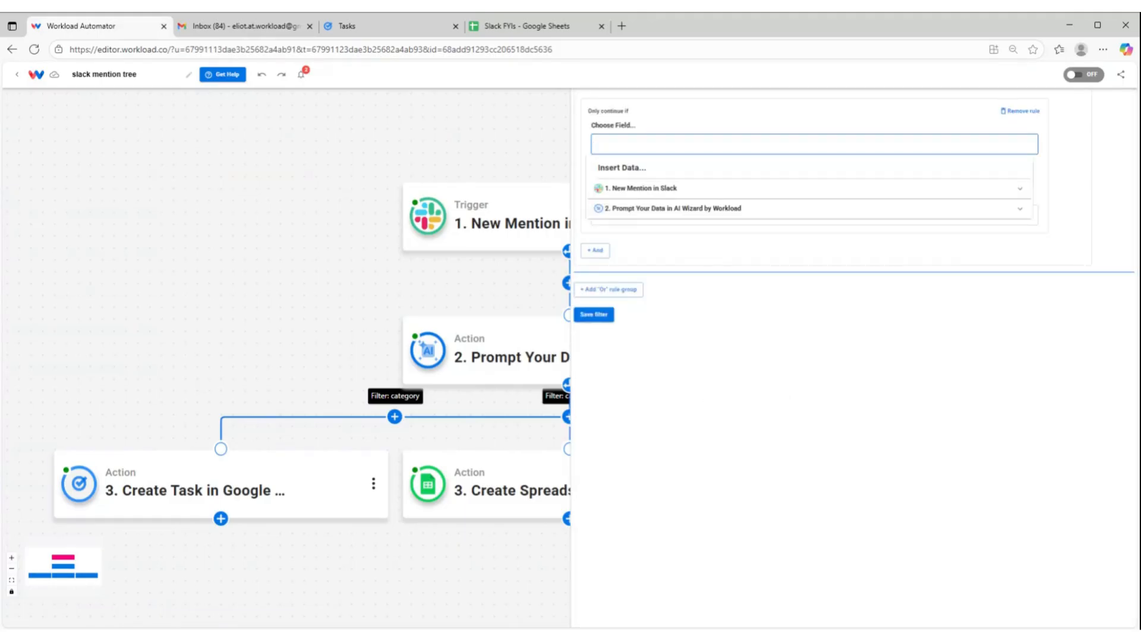
left_click(639, 208)
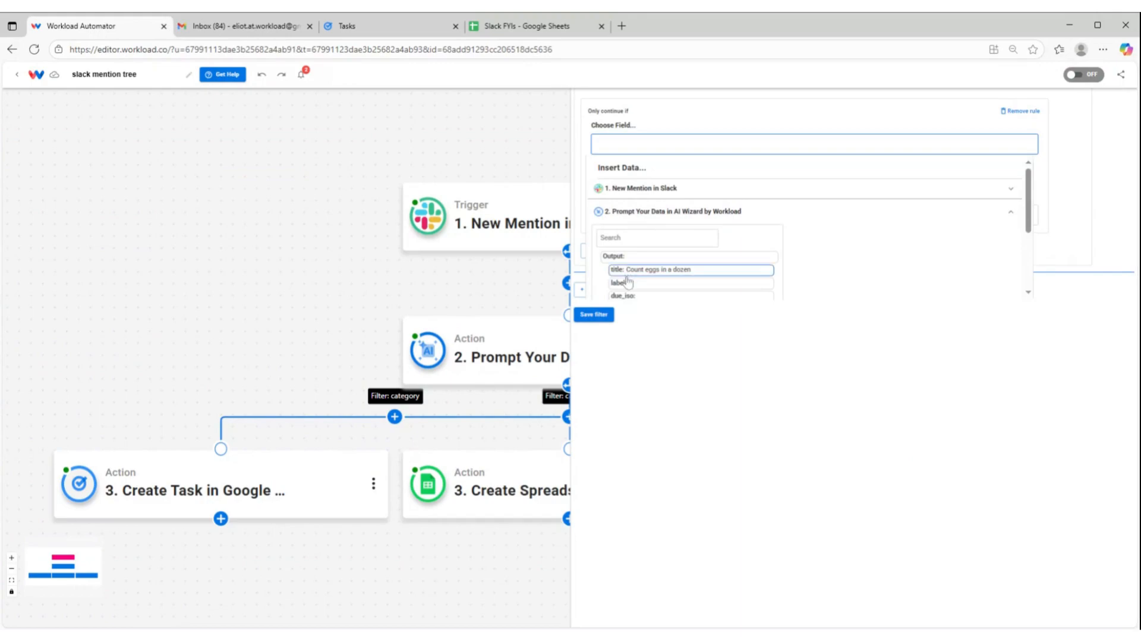
scroll(633, 274, "down", 2)
left_click(647, 261)
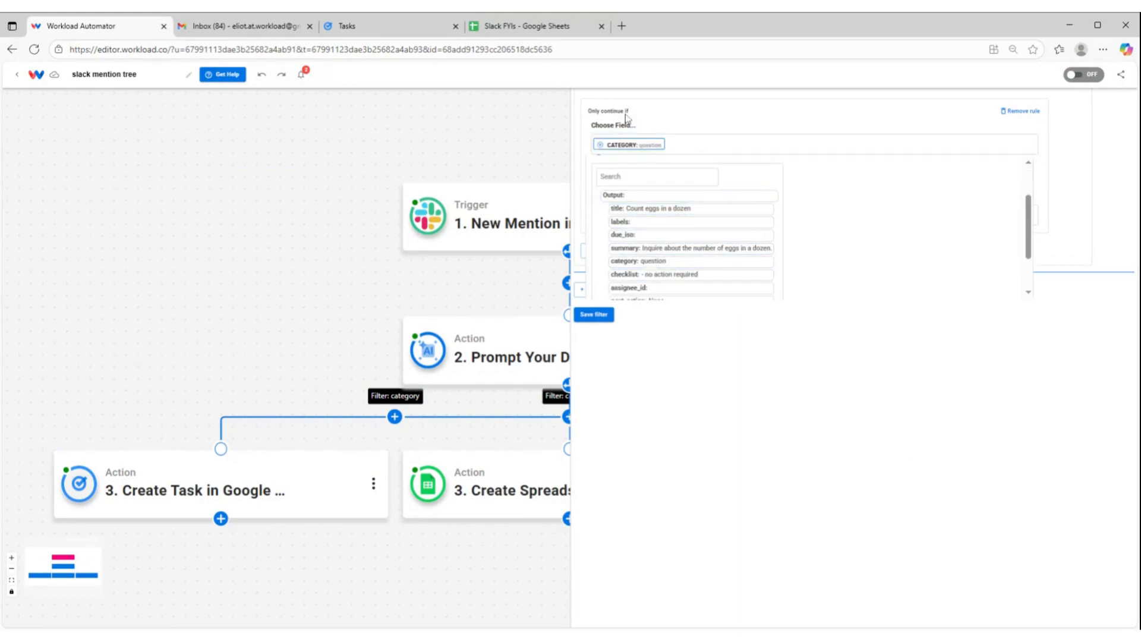
left_click(623, 177)
left_click(624, 173)
left_click(620, 214)
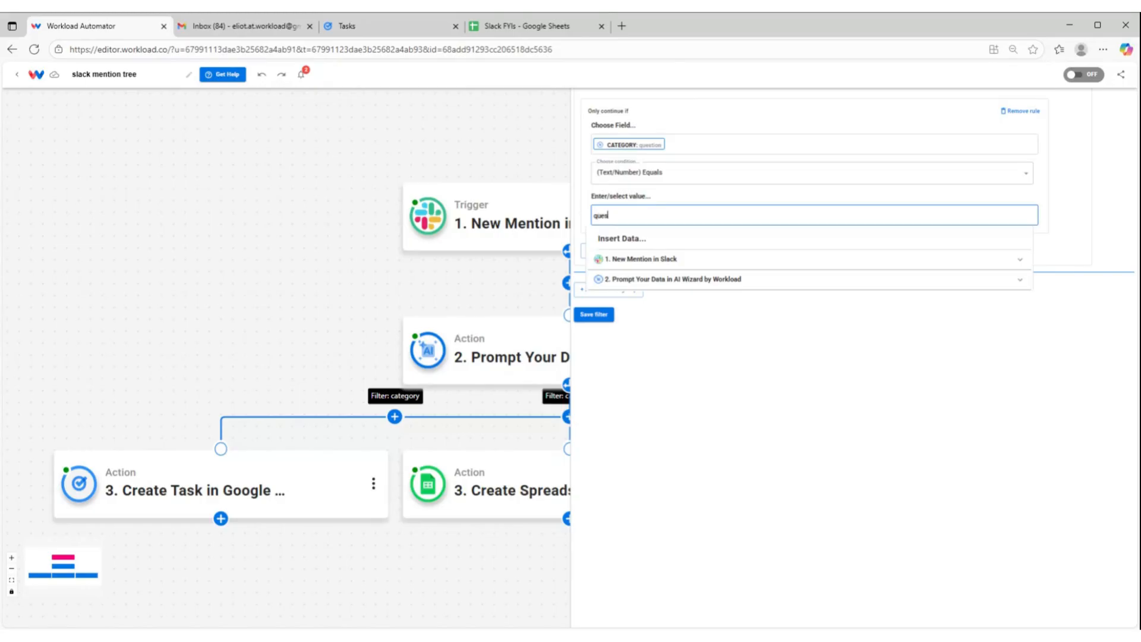
left_click(581, 196)
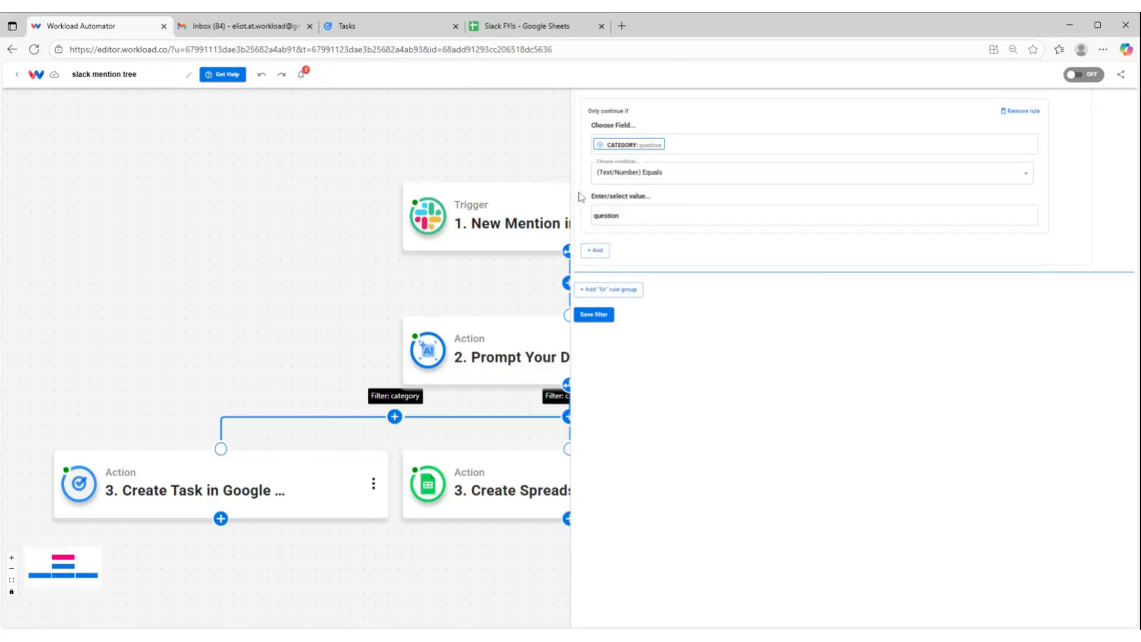
left_click(594, 314)
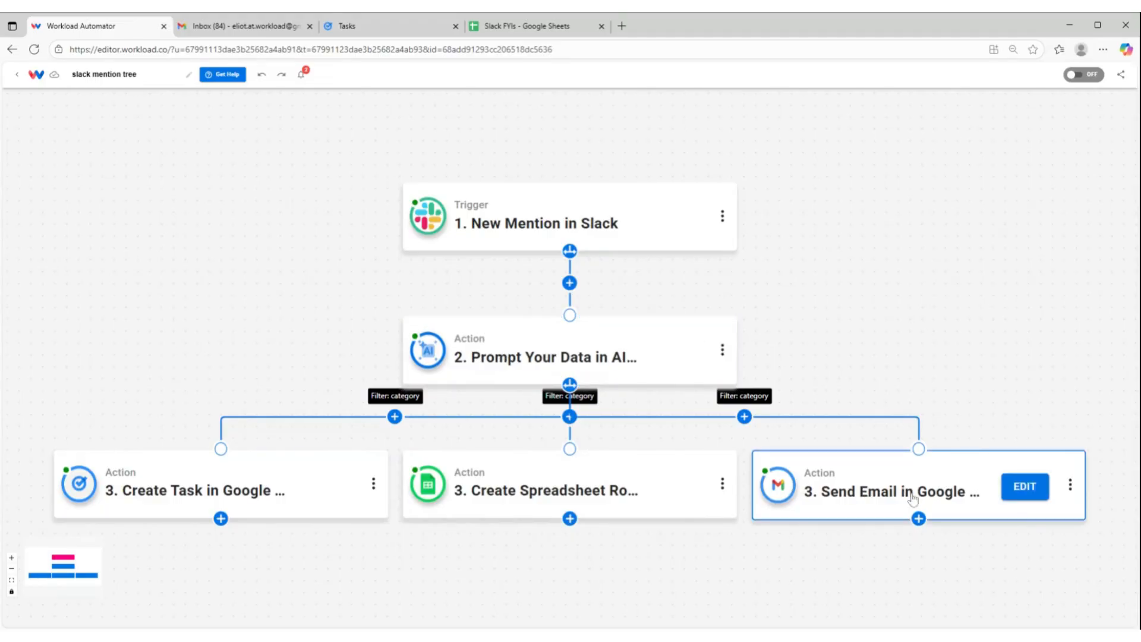
Turn on the slack mention tree workflow
left_click(1077, 79)
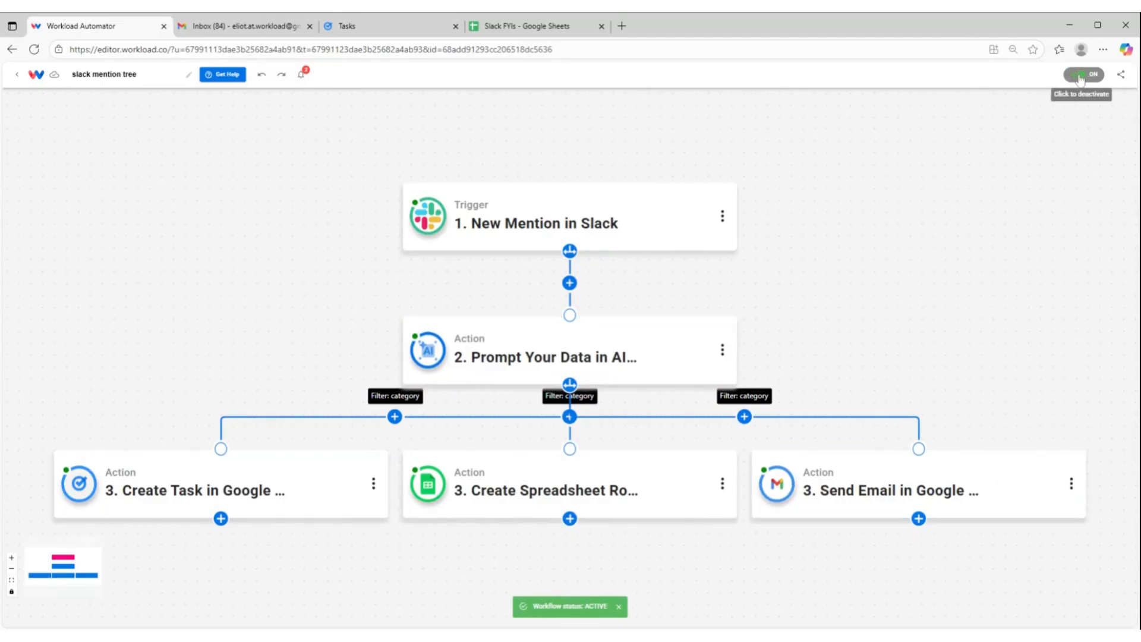